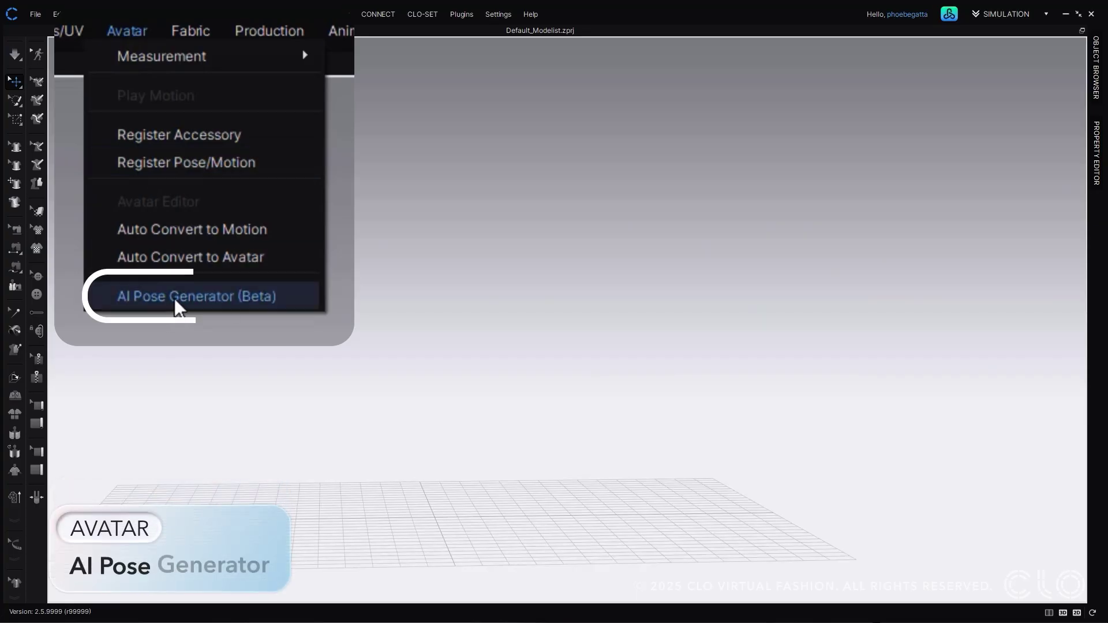
Set the AI Pose Generator to Male and apply a pose generated from the Archer and Photo Poses presets
left_click(175, 298)
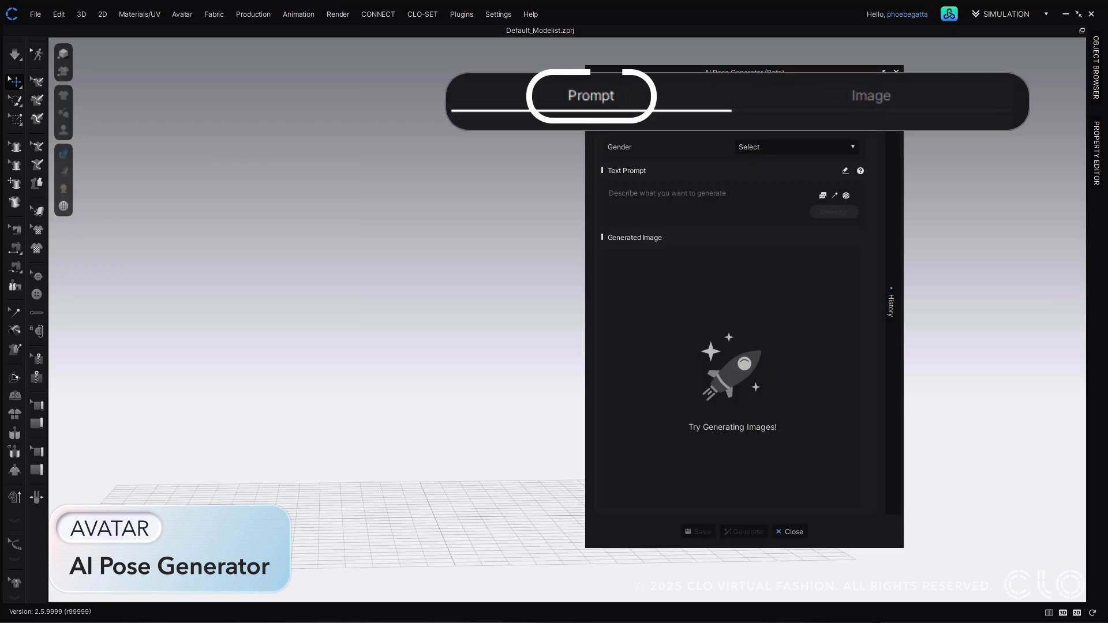
left_click(808, 147)
left_click(767, 177)
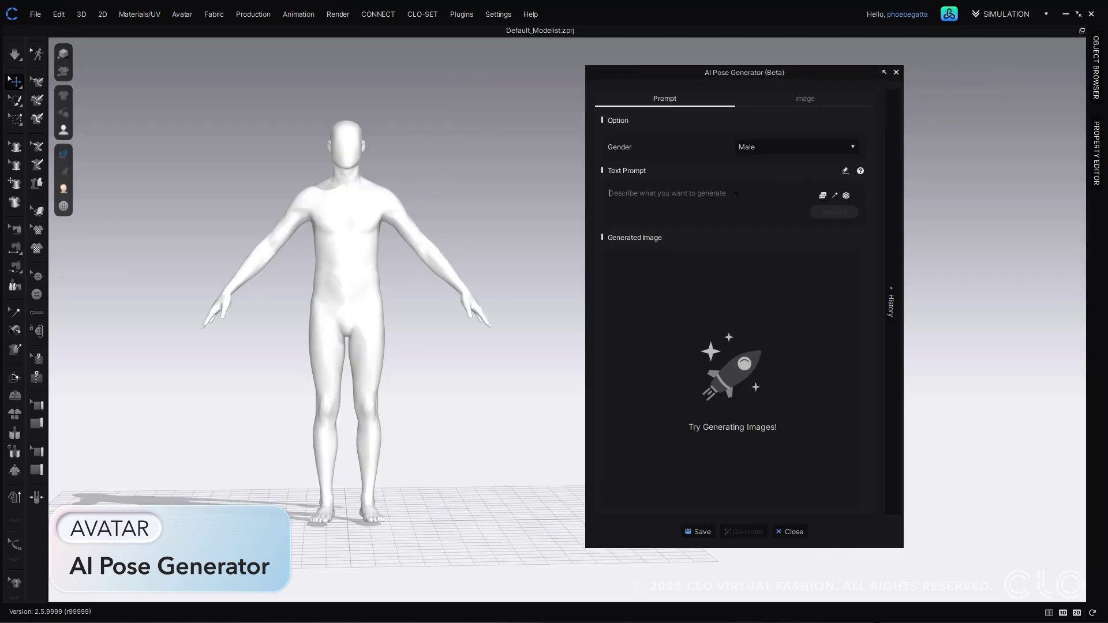
left_click(824, 195)
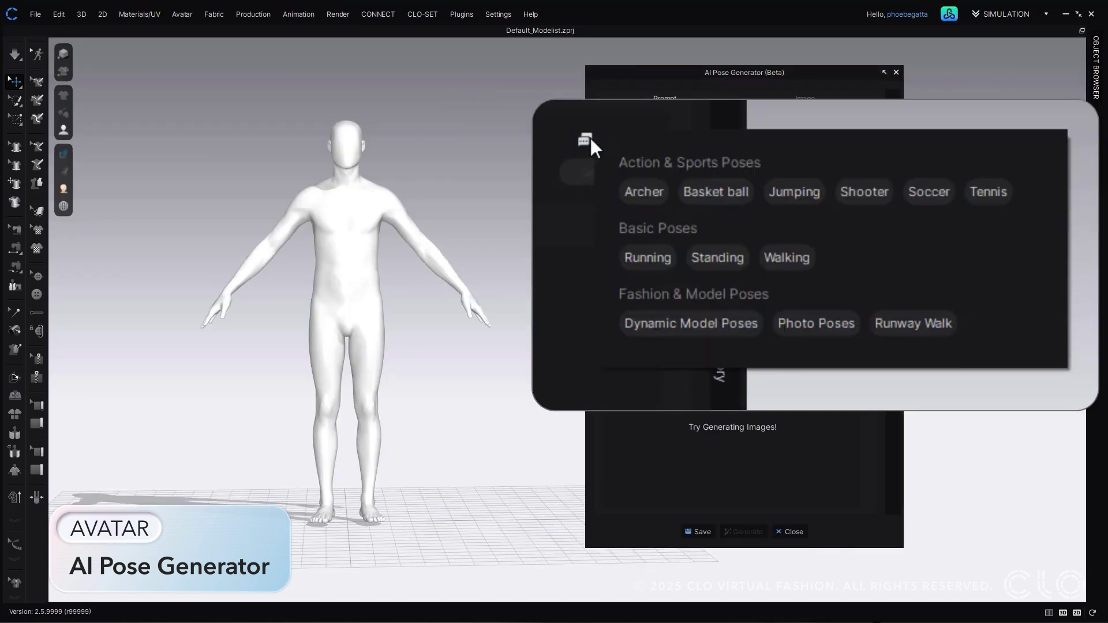
left_click(656, 196)
left_click(823, 328)
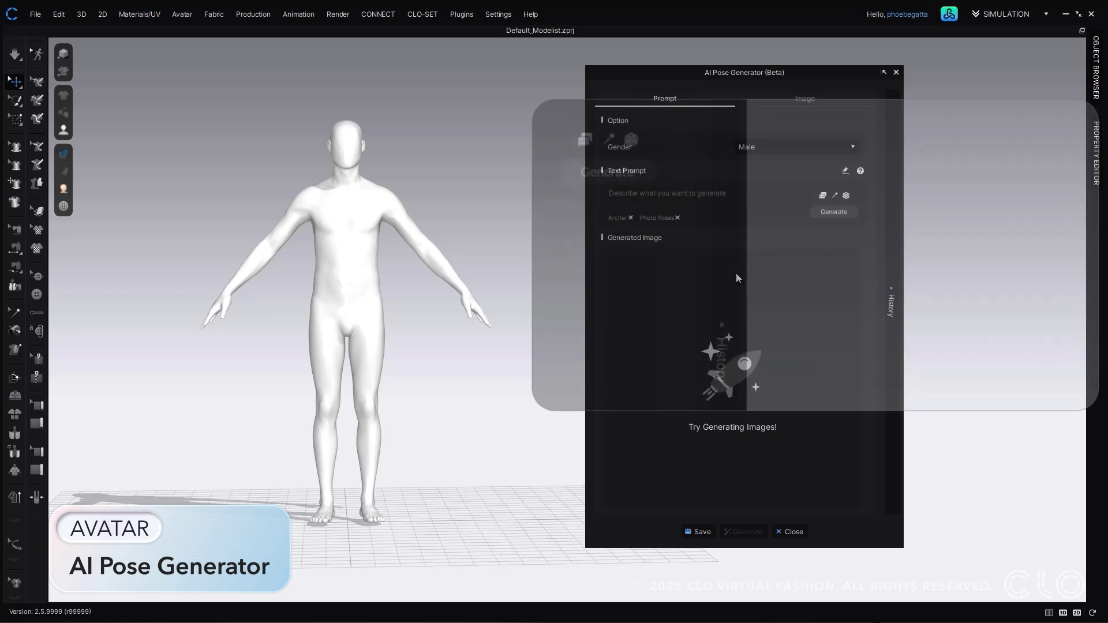
left_click(834, 212)
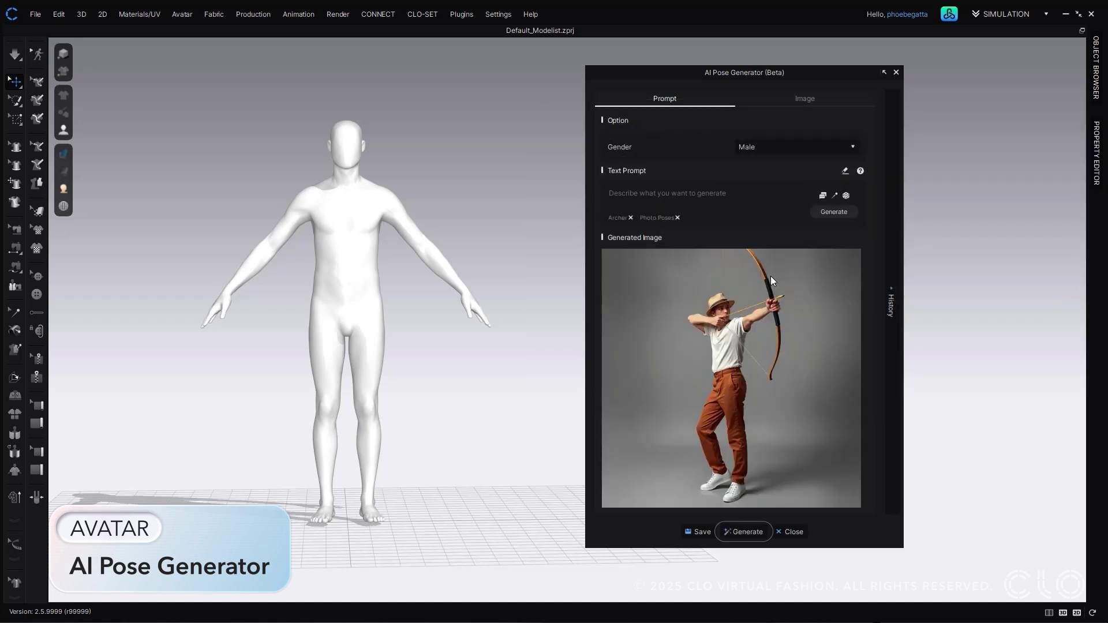
left_click(743, 532)
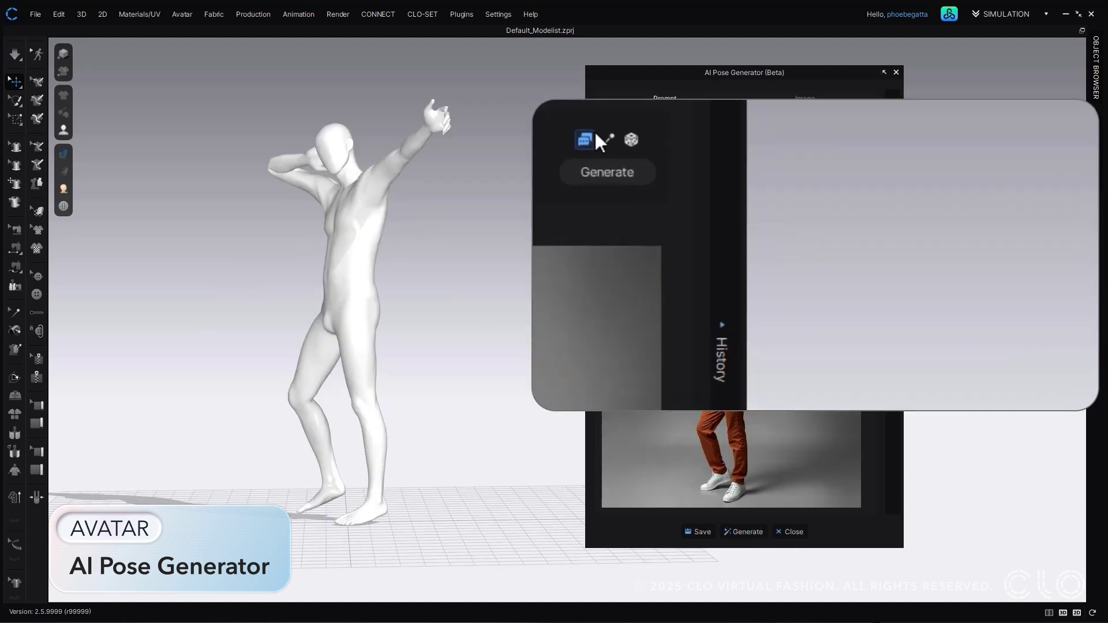
Swap the presets to Basket ball and Dynamic Model Poses and apply the generated basketball pose
left_click(823, 195)
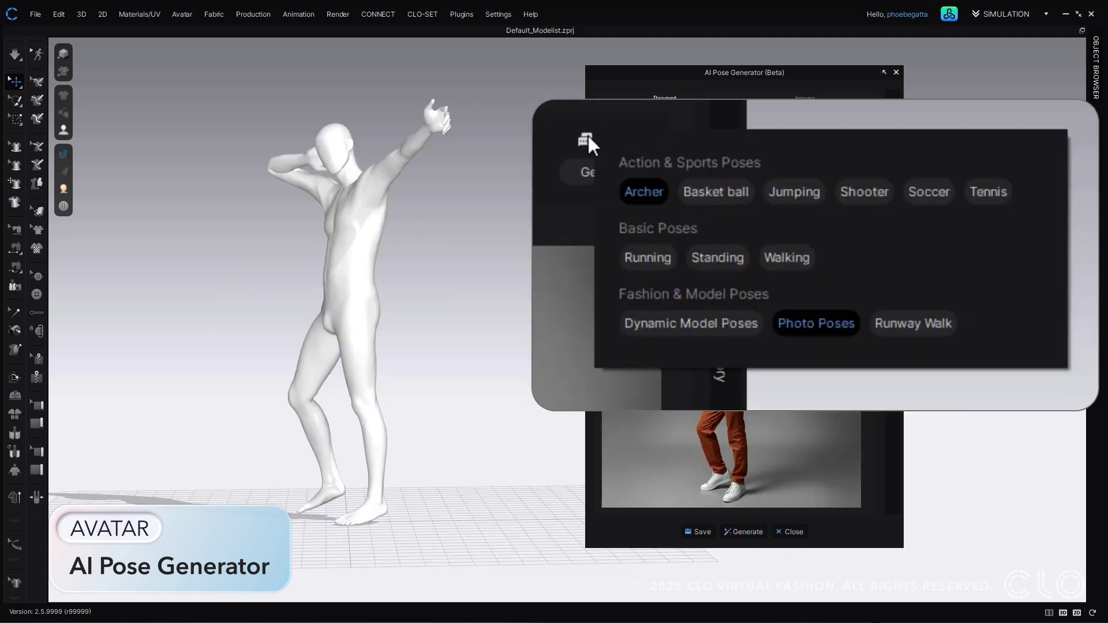
left_click(718, 197)
left_click(652, 200)
left_click(816, 324)
left_click(701, 326)
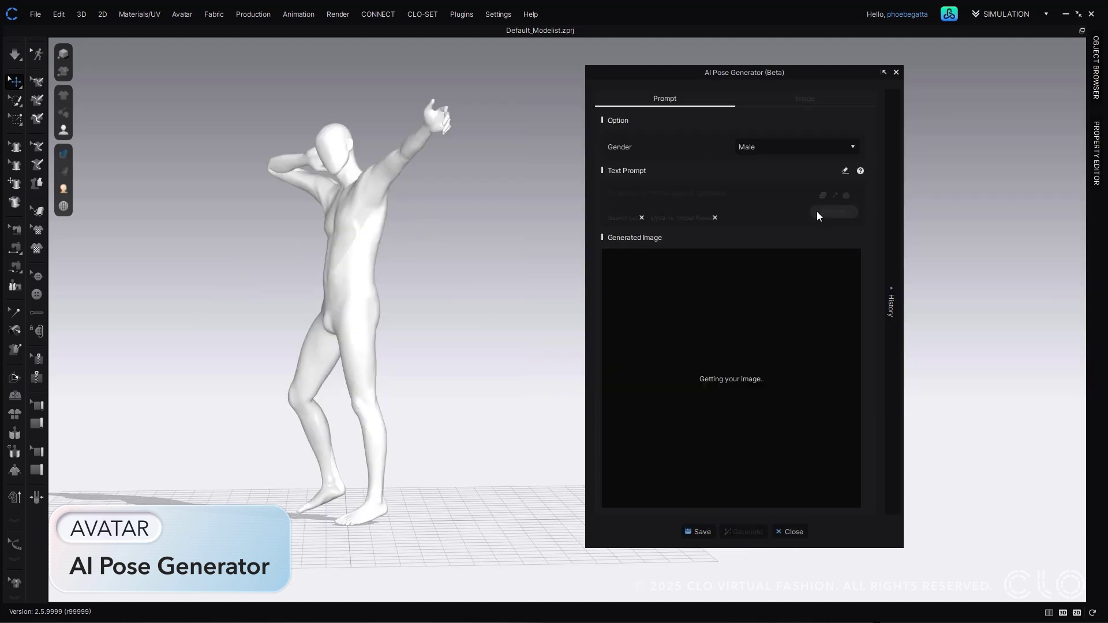
left_click(817, 212)
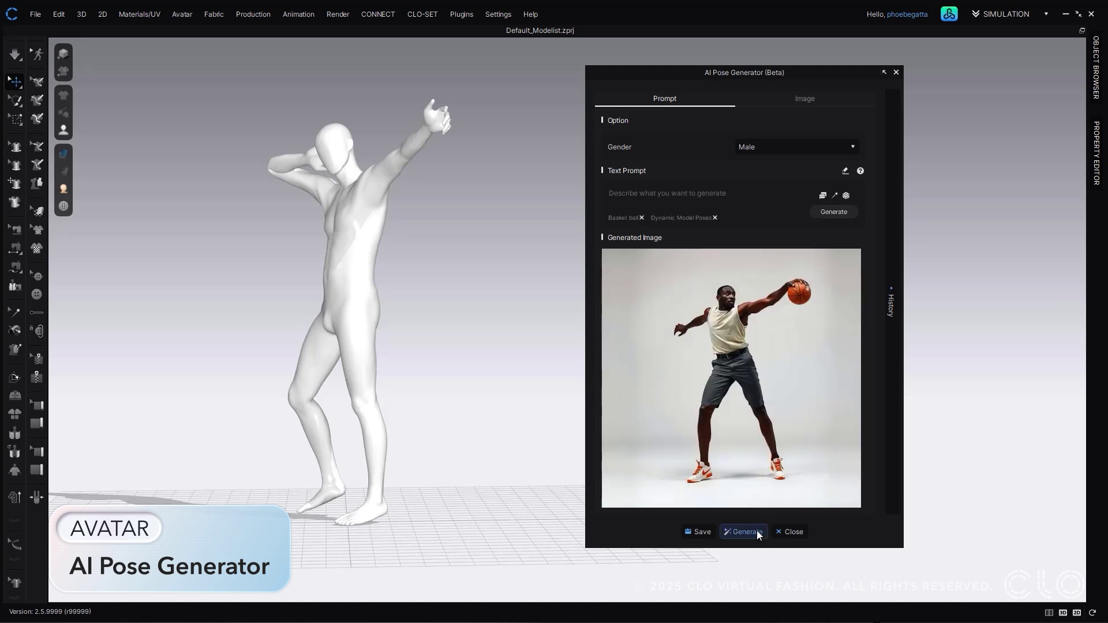
left_click(757, 531)
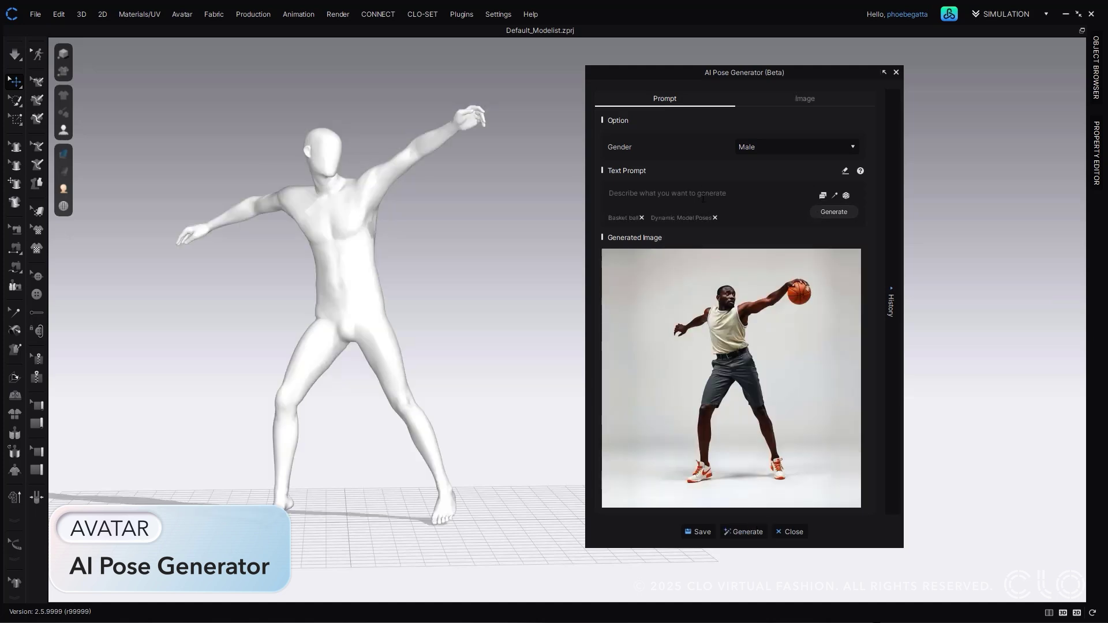
Apply a pose from the text prompt 'dribbling across court' without the Dynamic Model Poses tag
left_click(705, 193)
type("dribbling across court")
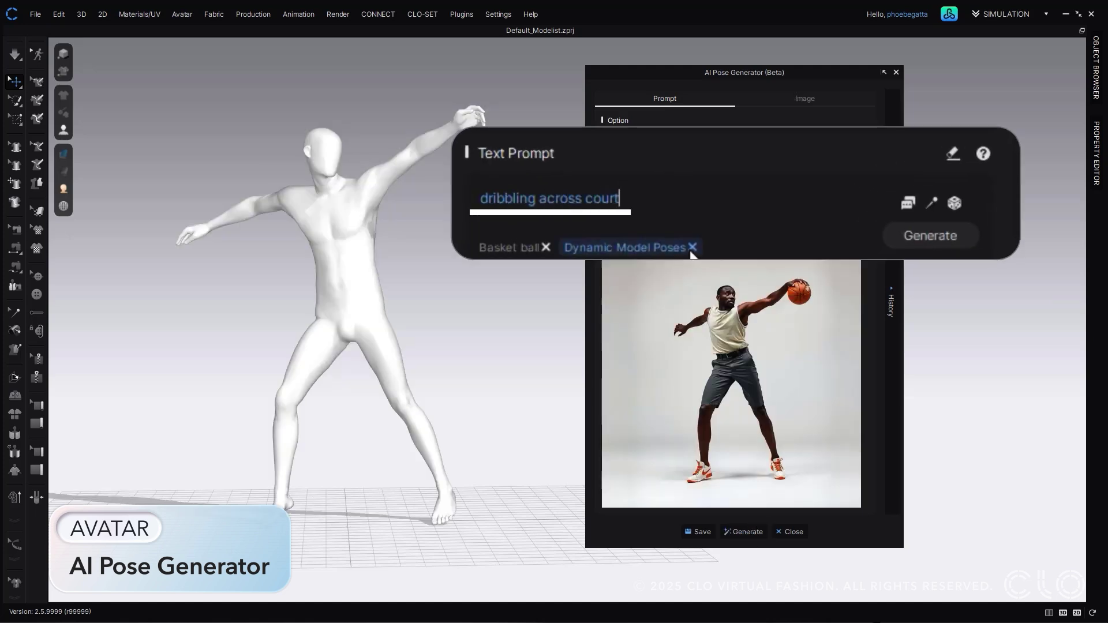
left_click(715, 218)
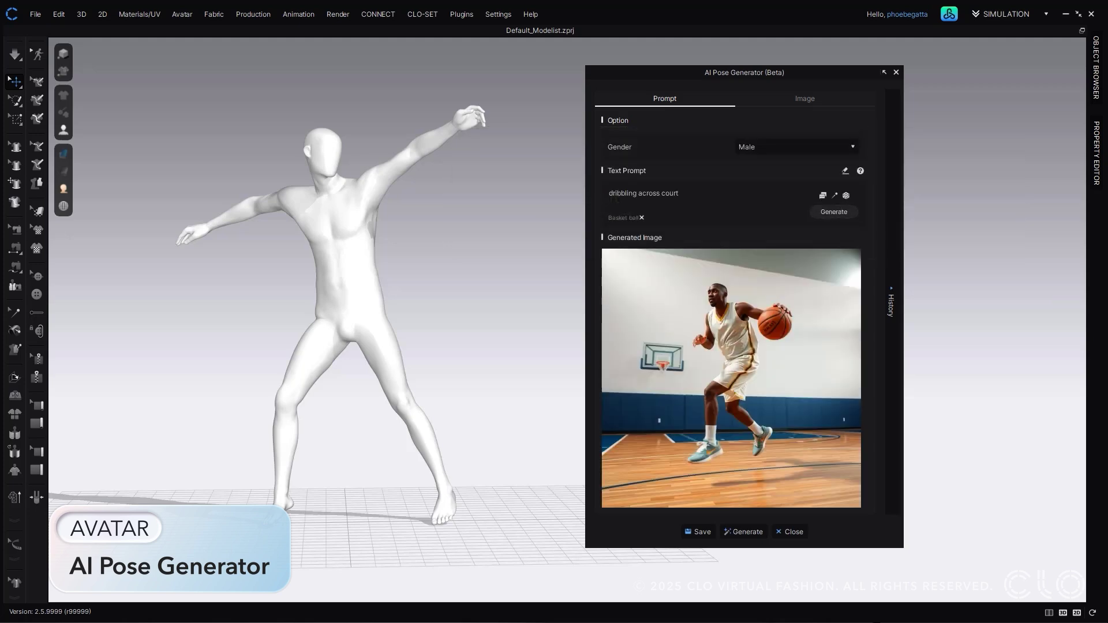
left_click(750, 532)
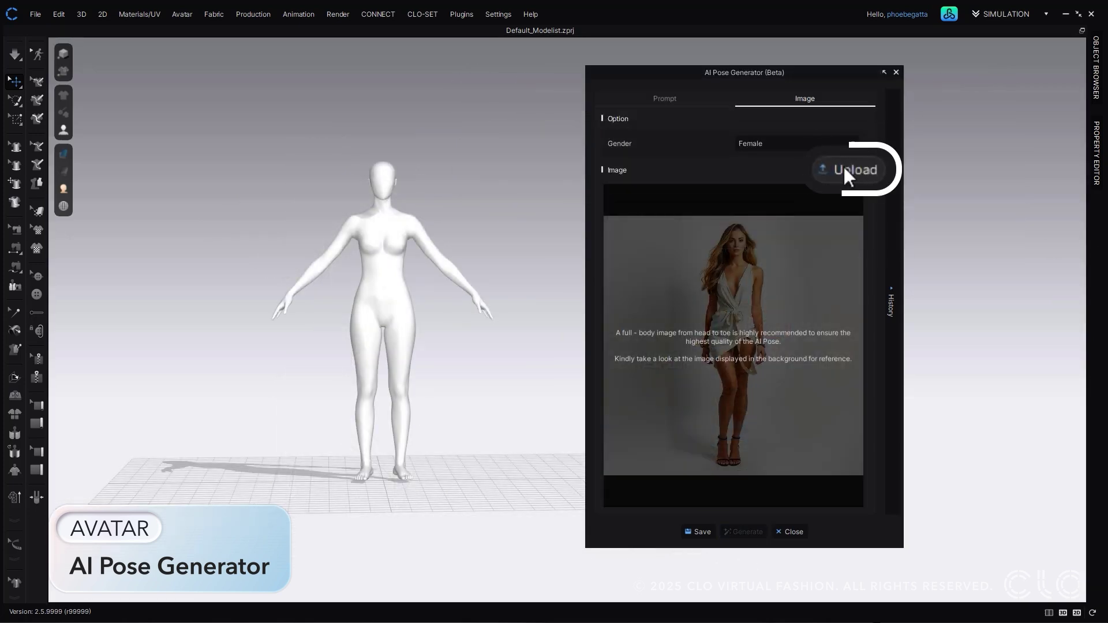
Generate the female avatar's raised-leg pose from the uploaded ballet dancer photo and open Save Pose
left_click(843, 169)
left_click(908, 383)
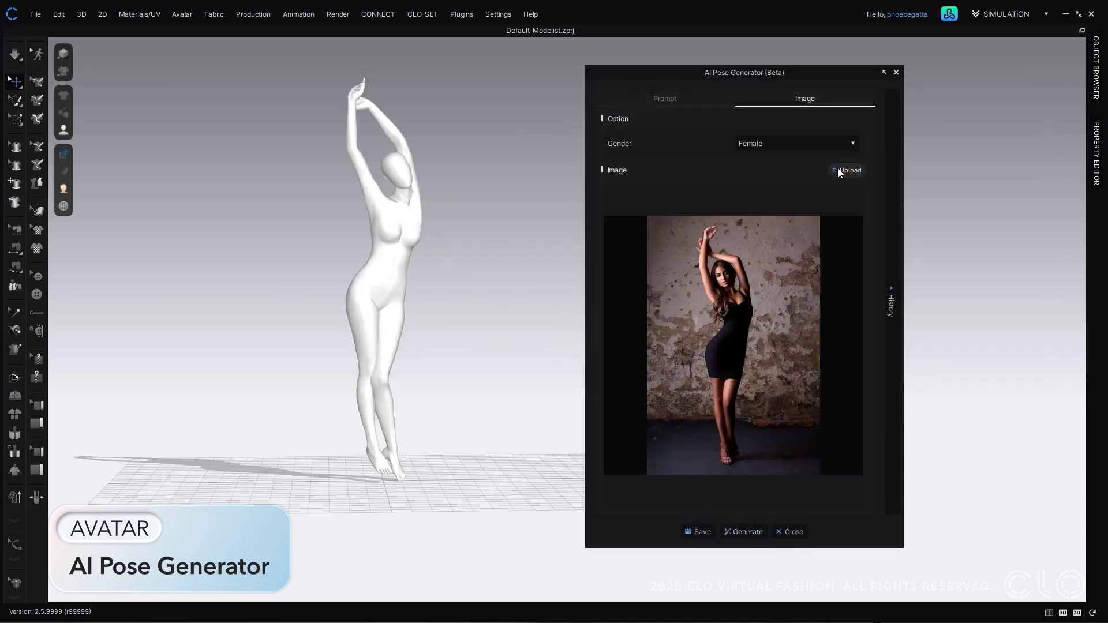
left_click(844, 170)
left_click(763, 198)
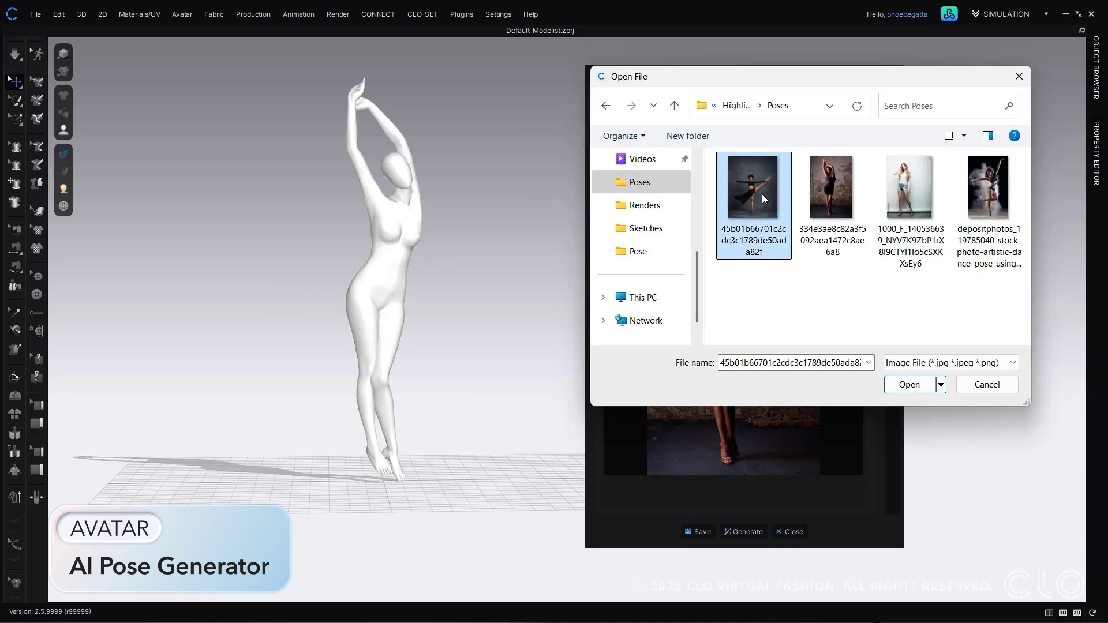
left_click(909, 385)
left_click(745, 531)
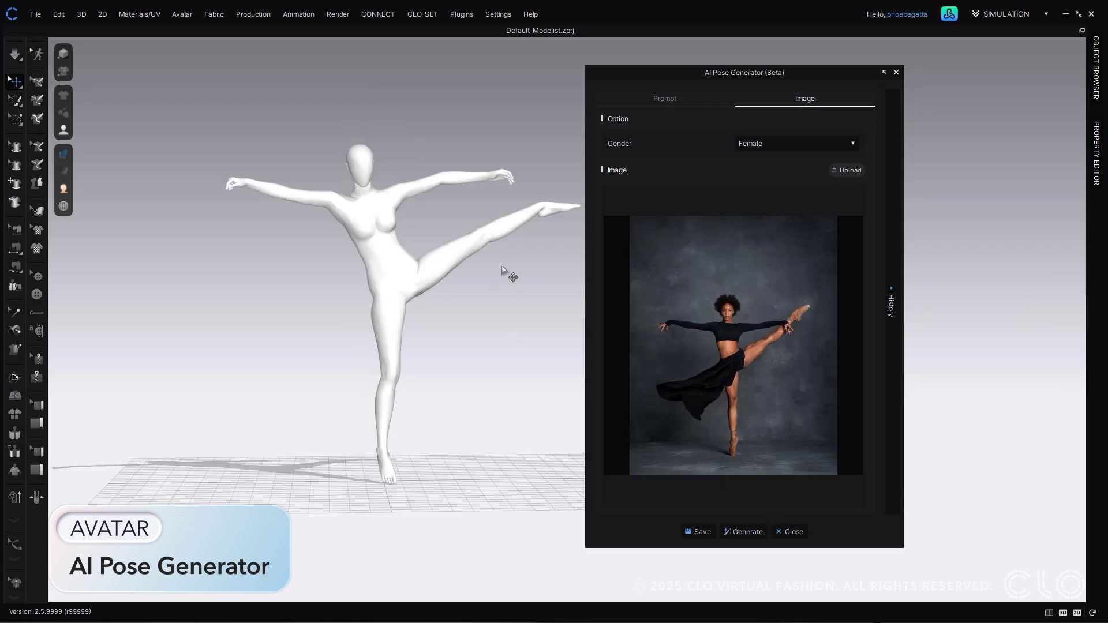
left_click(698, 531)
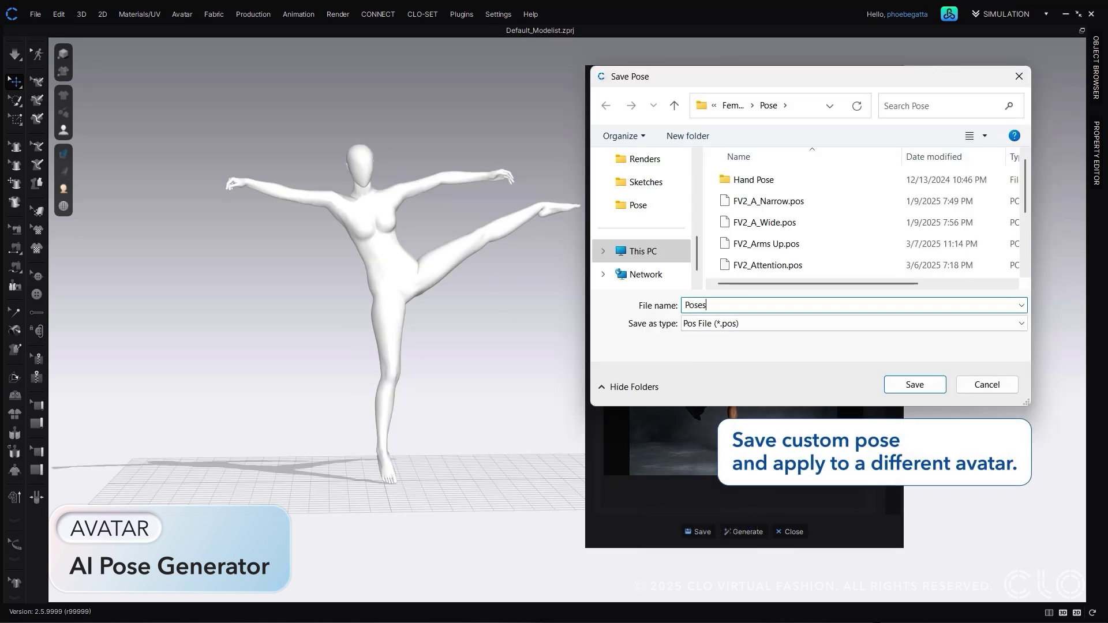
Save the pose as Poses.pos and apply it from Library > Avatar > Female > Pose to the dressed avatar
left_click(923, 390)
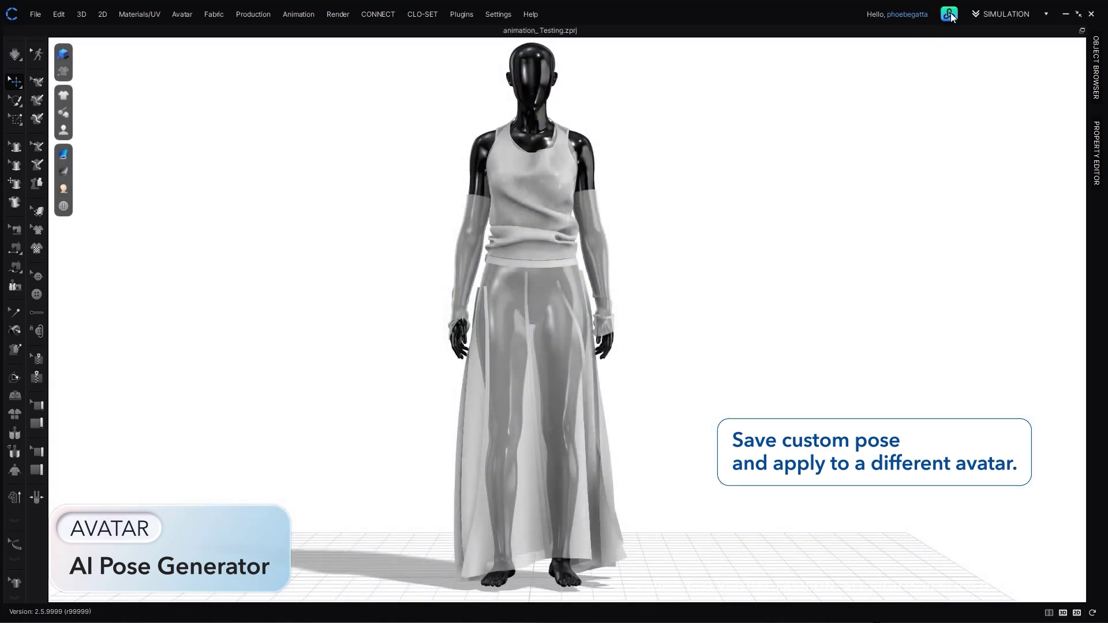
left_click(949, 13)
scroll(923, 190, "down", 3)
double_click(913, 242)
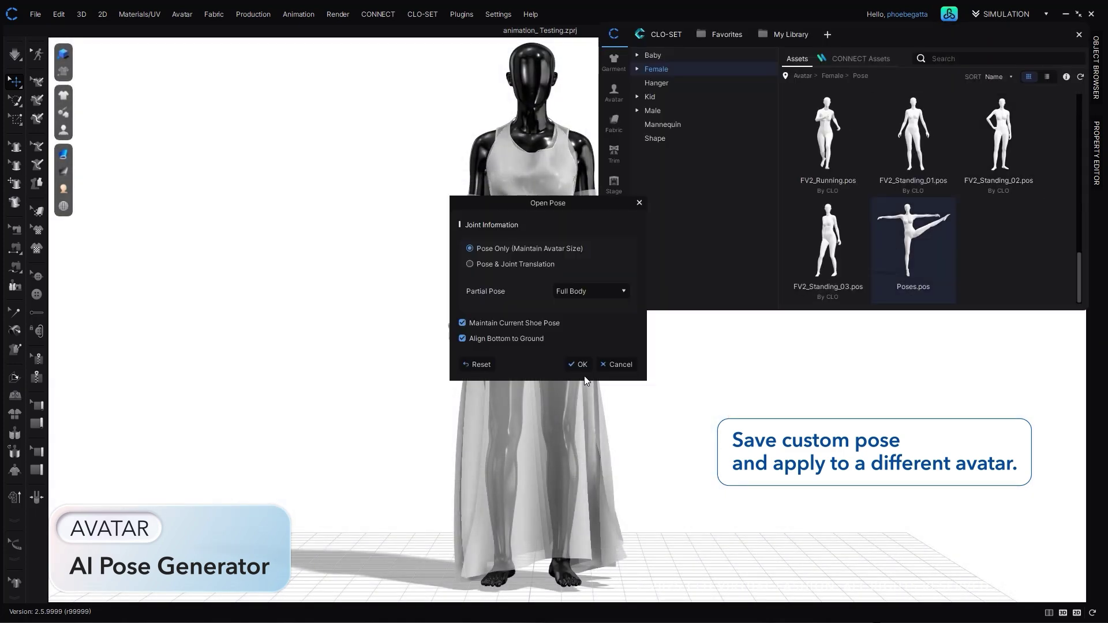
left_click(578, 365)
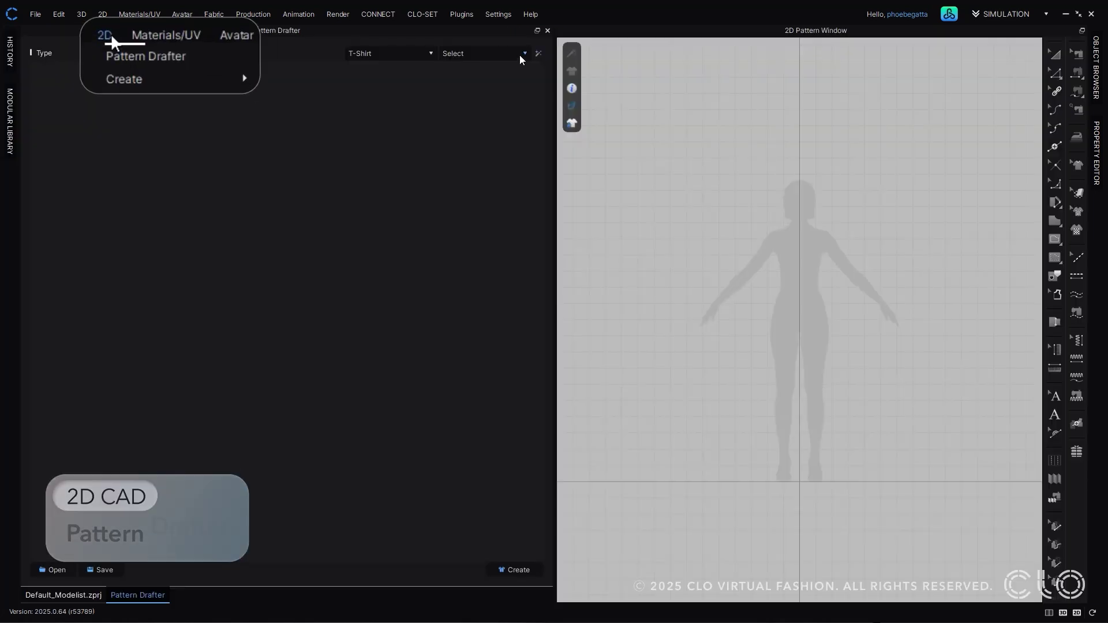
Choose the Raglan sleeve type with 13in front and 14in back total length
left_click(522, 53)
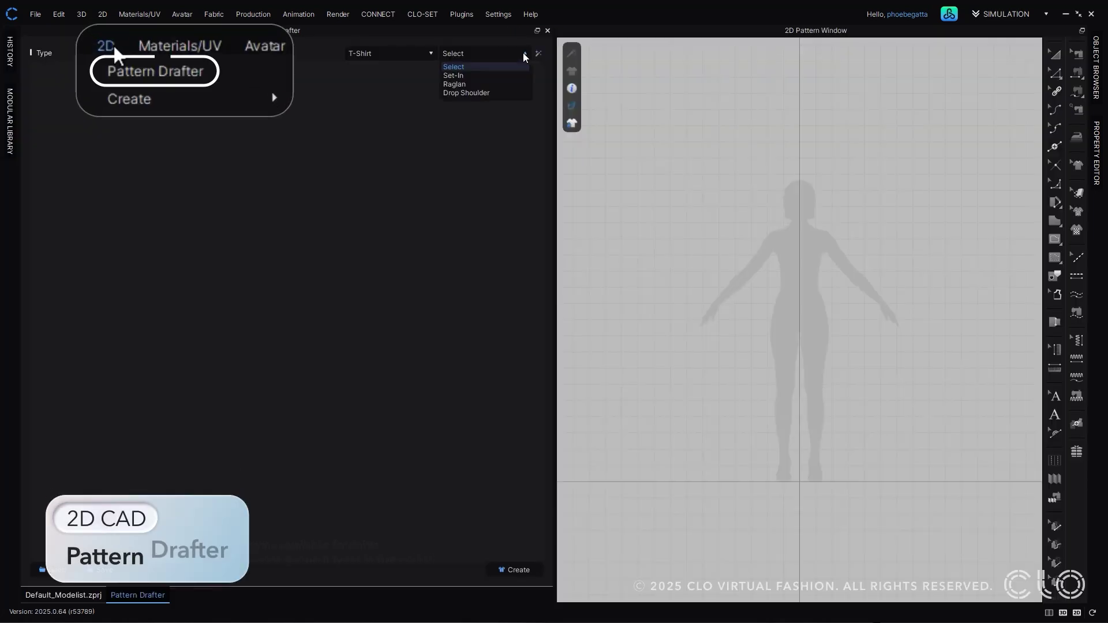
left_click(514, 87)
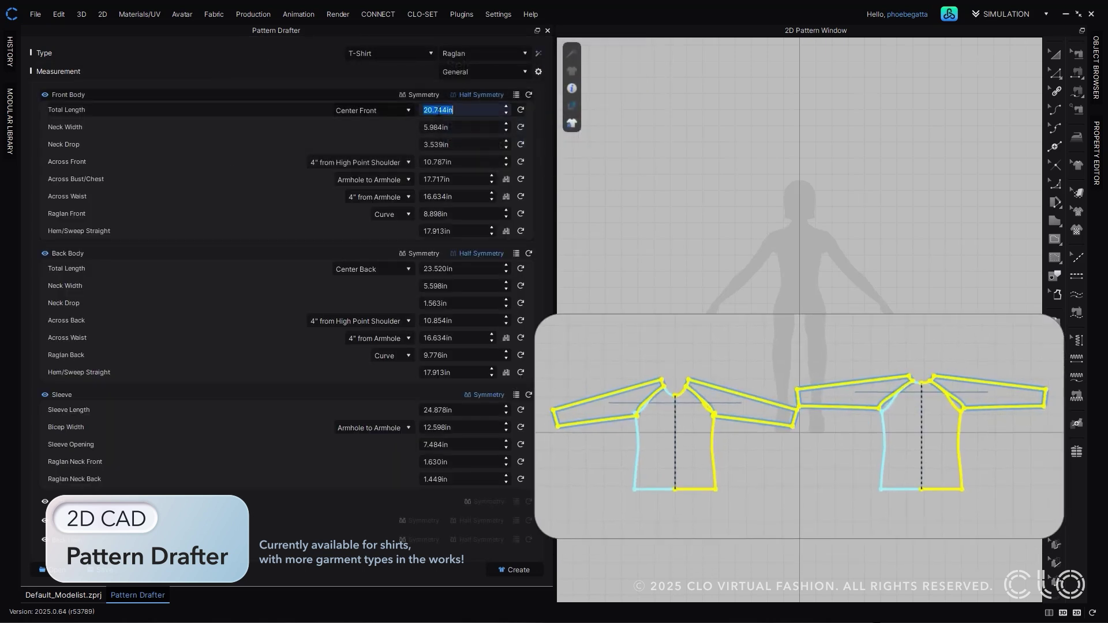
type("13")
key("Return")
double_click(434, 269)
type("14")
key("Return")
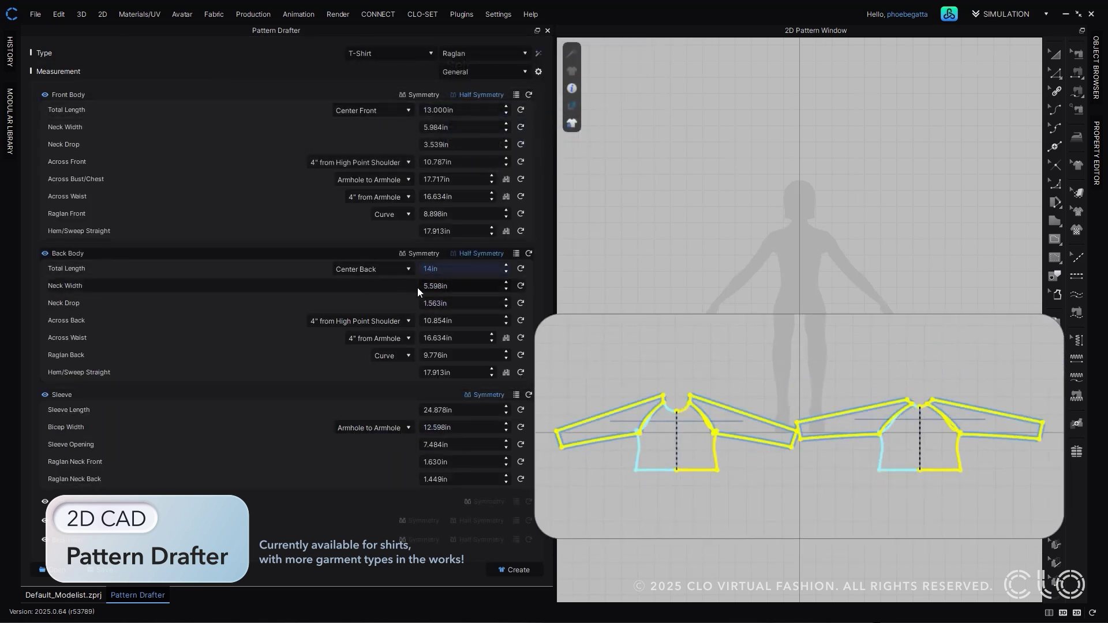
scroll(437, 410, "down", 10)
scroll(438, 445, "up", 1)
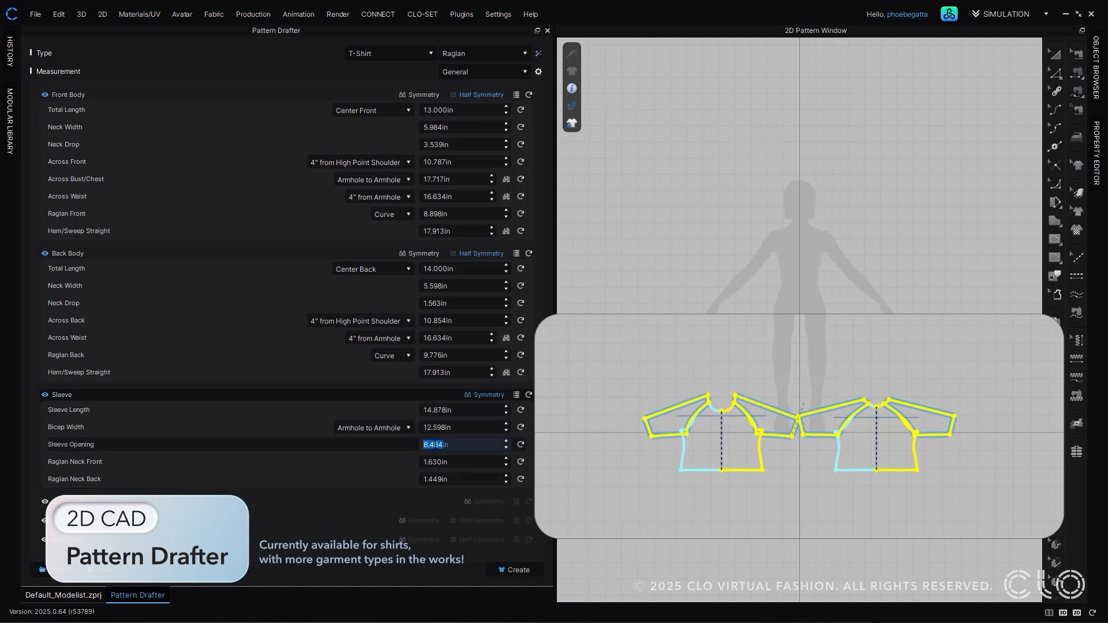
Set 6.25in front and back neck widths and 1.75/1.6in raglan neck, then create and drape the shirt
left_click(434, 127)
type("6.25")
key("Return")
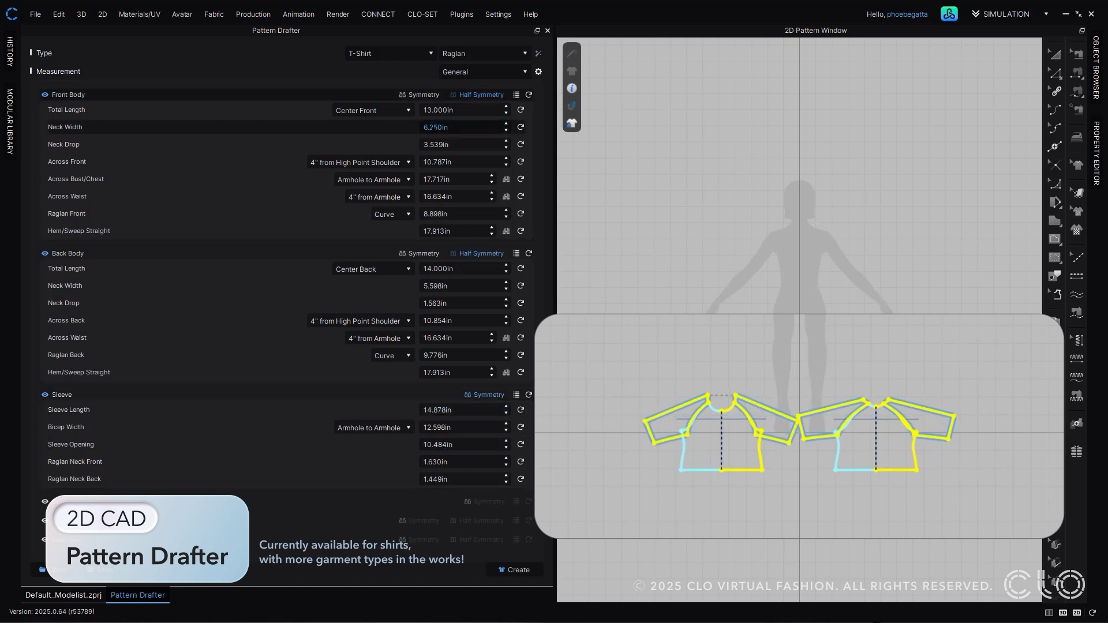
left_click(434, 286)
type("6.25")
key("Return")
left_click(434, 462)
type("1.75")
left_click(434, 479)
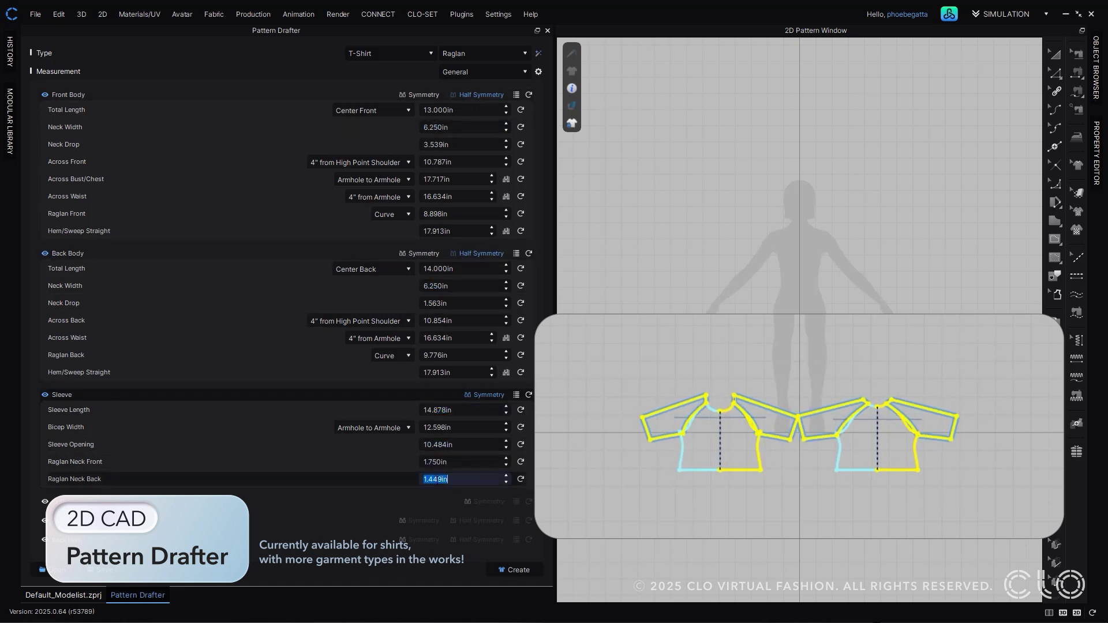
type("1.6")
key("Return")
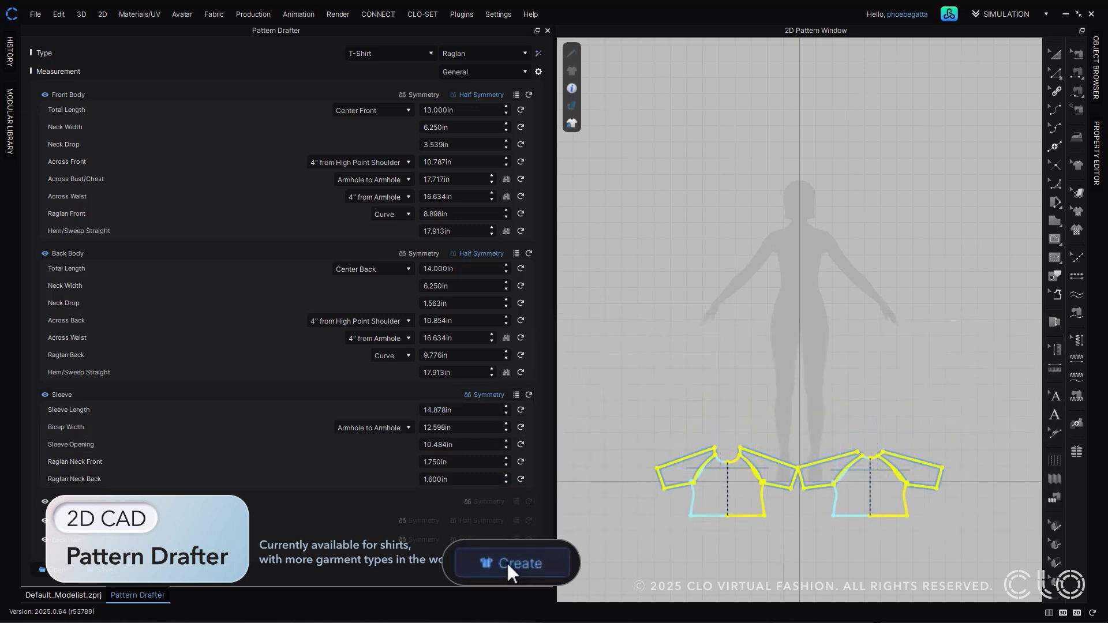
left_click(508, 564)
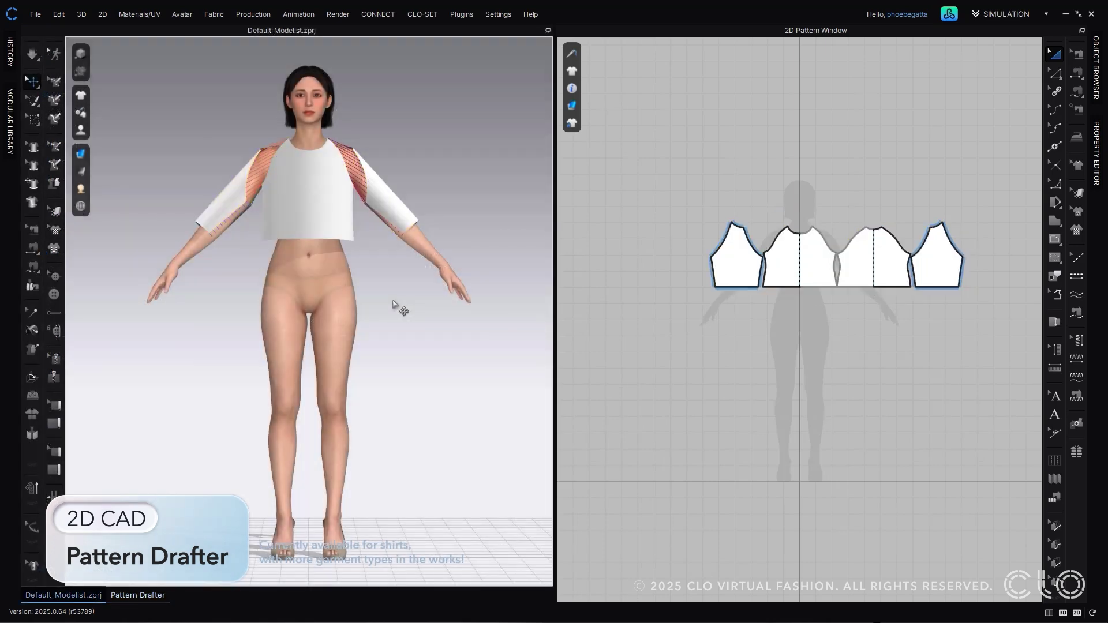
key("space")
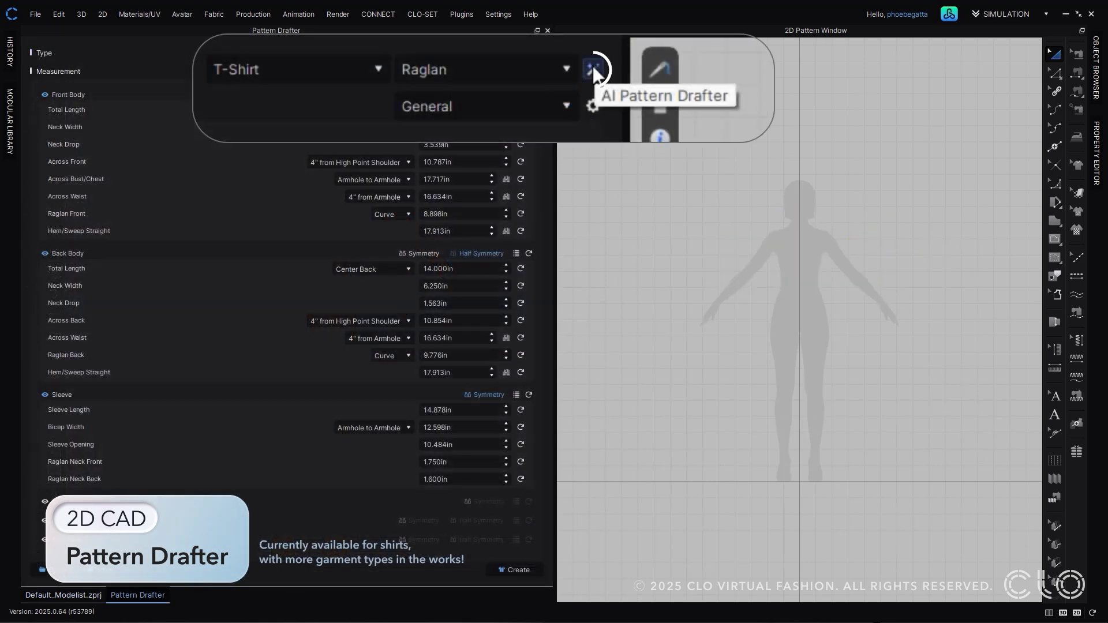
Generate a Cropped, Regular fit, V Neck, Short Sleeve T-shirt image in AI Pattern Drafter and draft its pattern
left_click(593, 69)
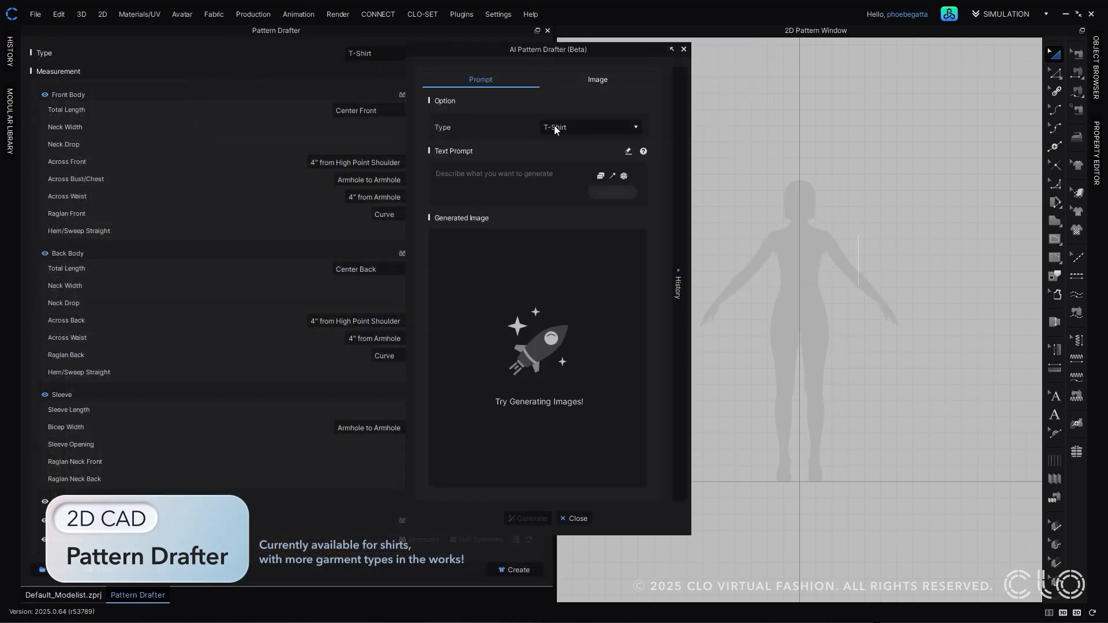
left_click(583, 132)
left_click(634, 169)
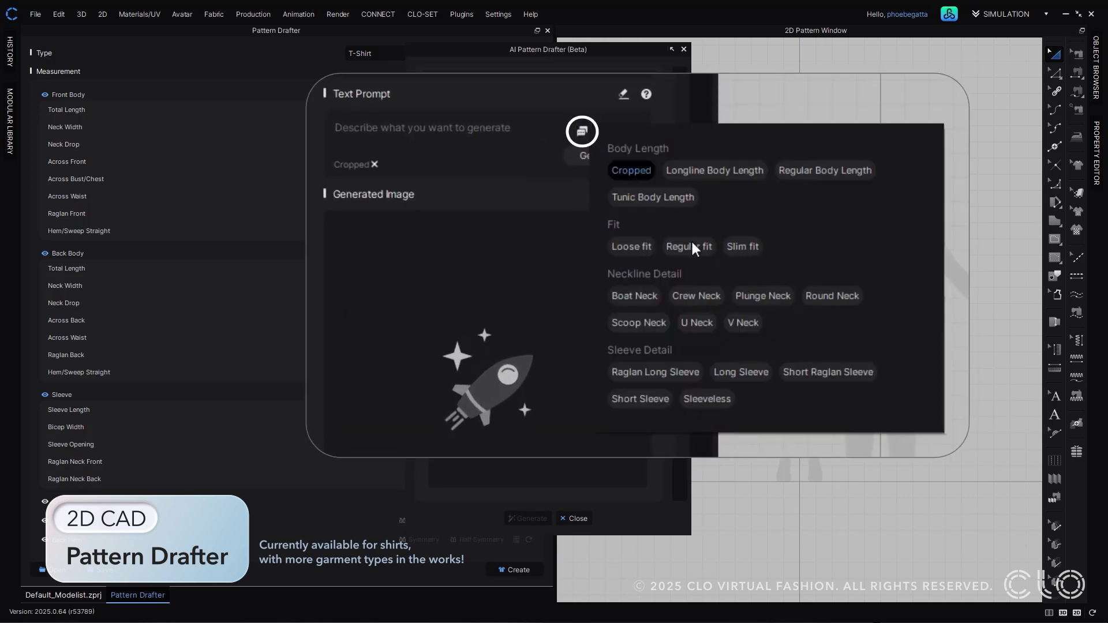
left_click(693, 243)
left_click(648, 324)
left_click(849, 370)
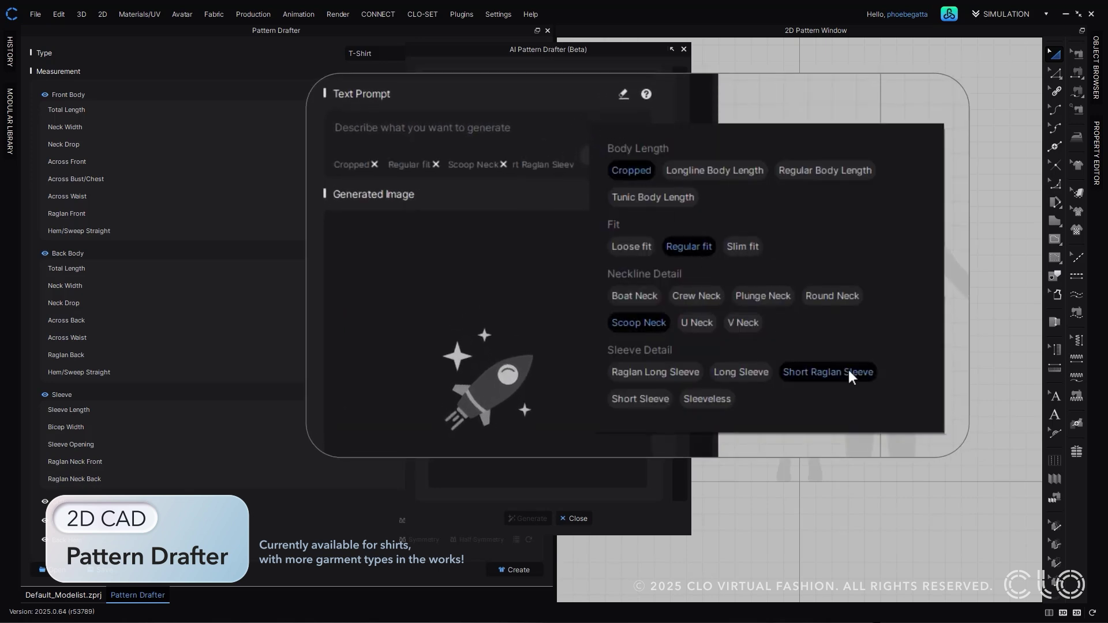
left_click(615, 195)
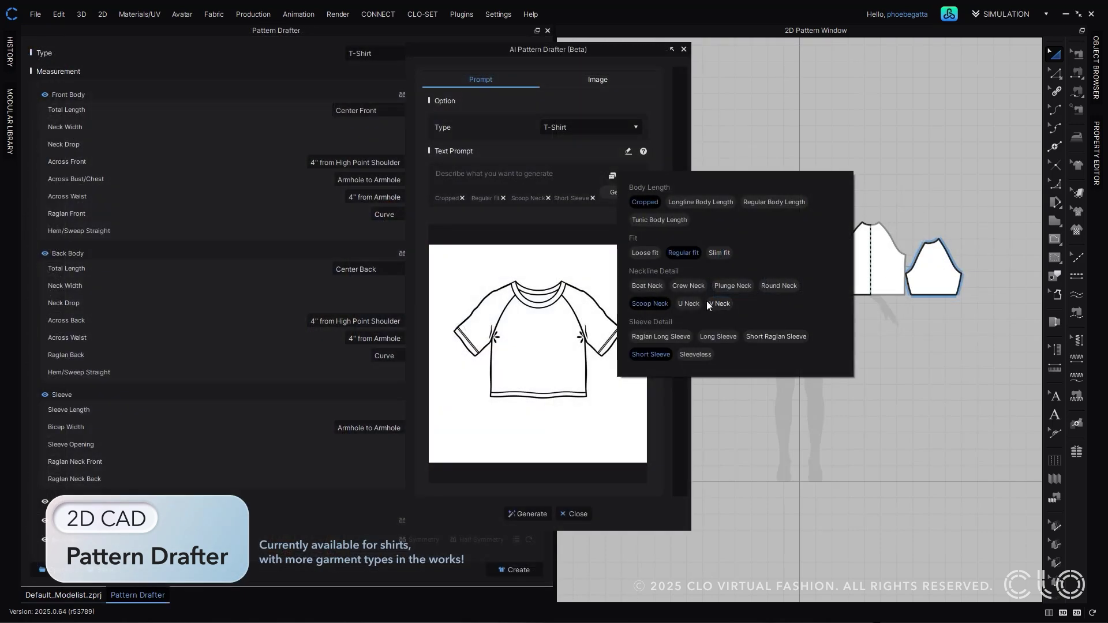
left_click(588, 157)
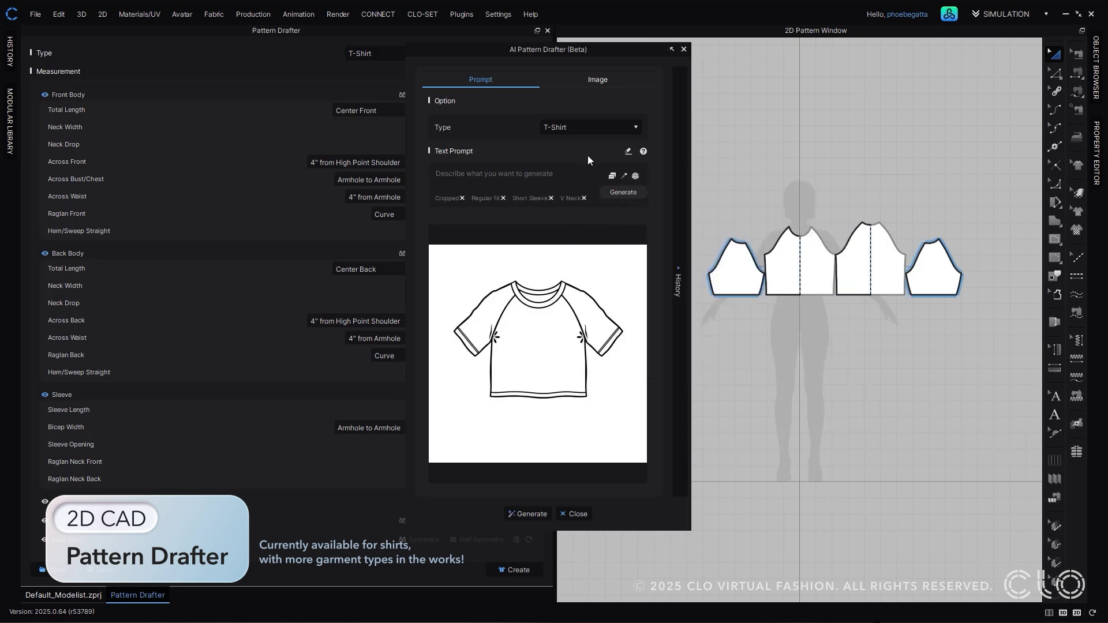
left_click(627, 192)
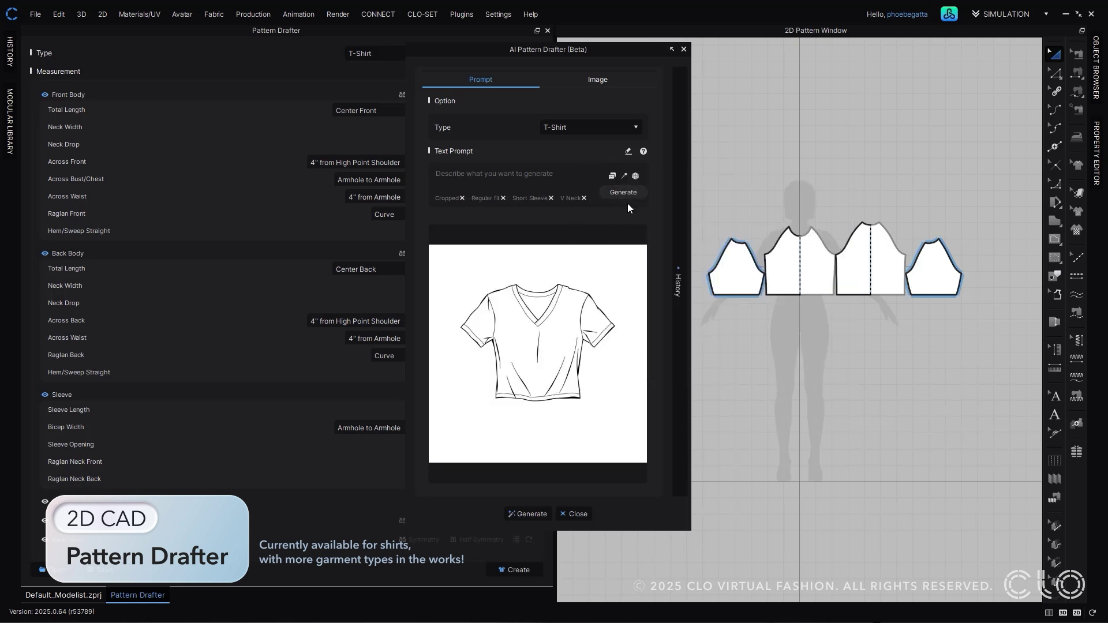
left_click(525, 513)
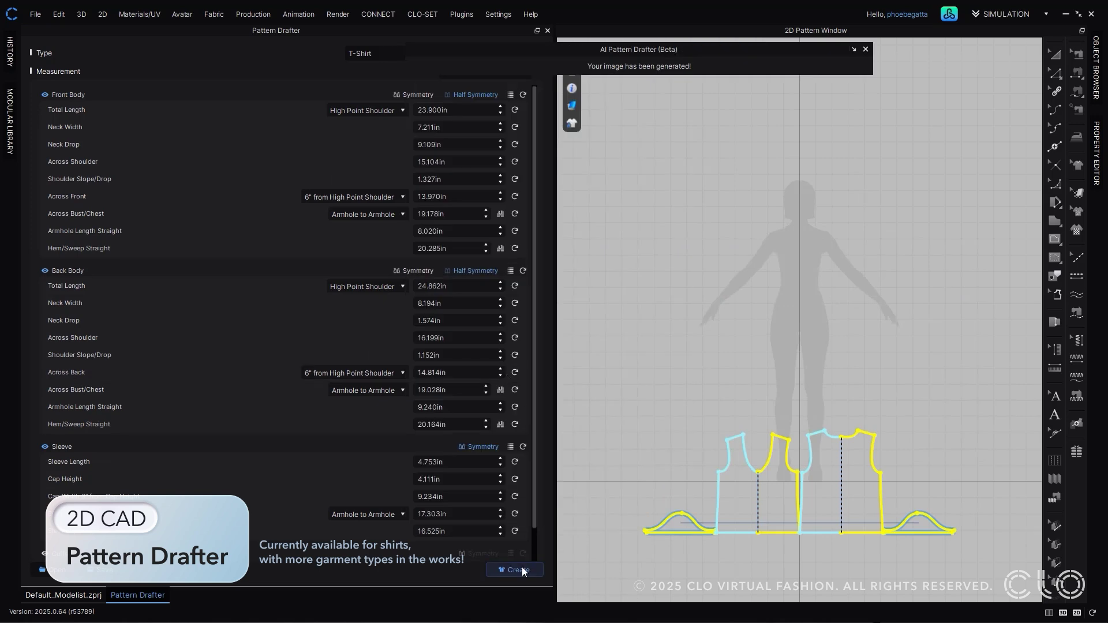
Build the V-neck garment, then draft a new pattern from the uploaded 'Shirt - Copy' image
left_click(519, 570)
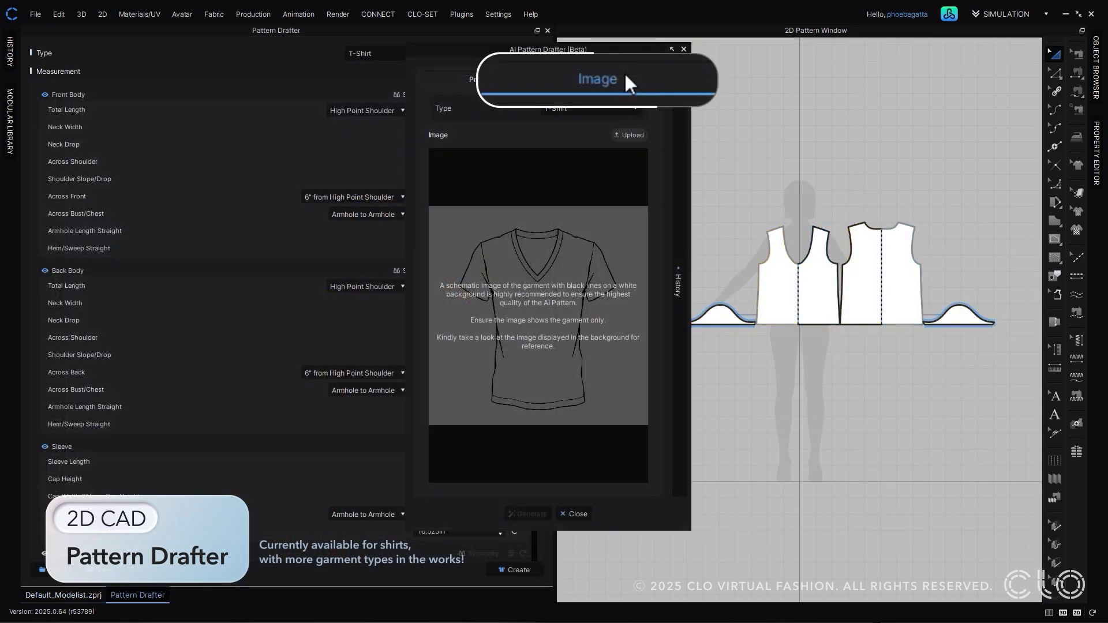
left_click(626, 151)
left_click(683, 283)
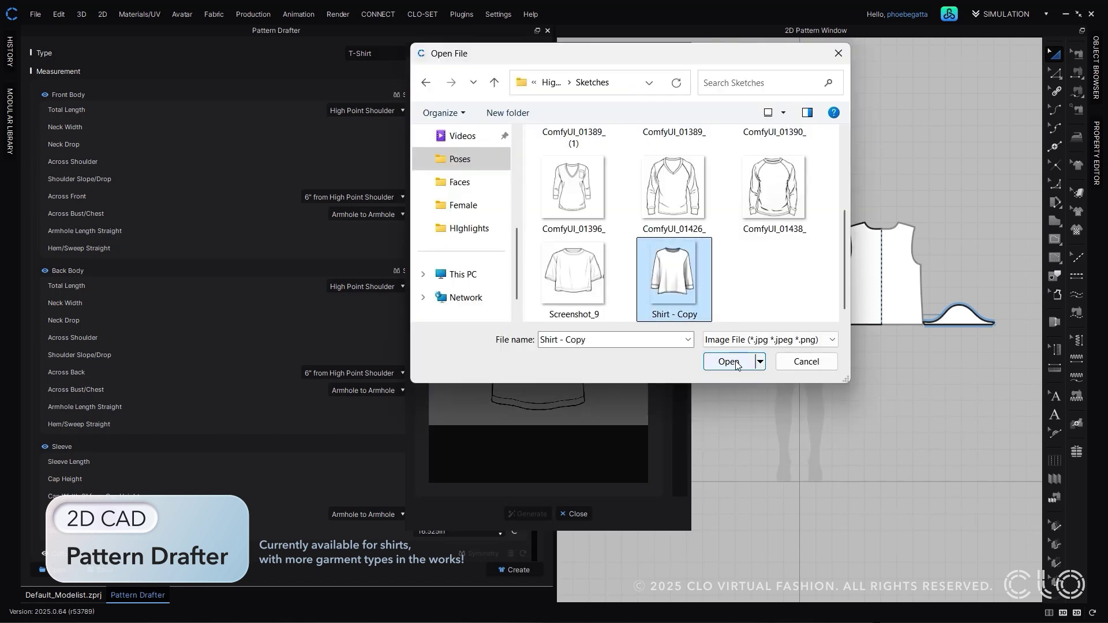
left_click(729, 361)
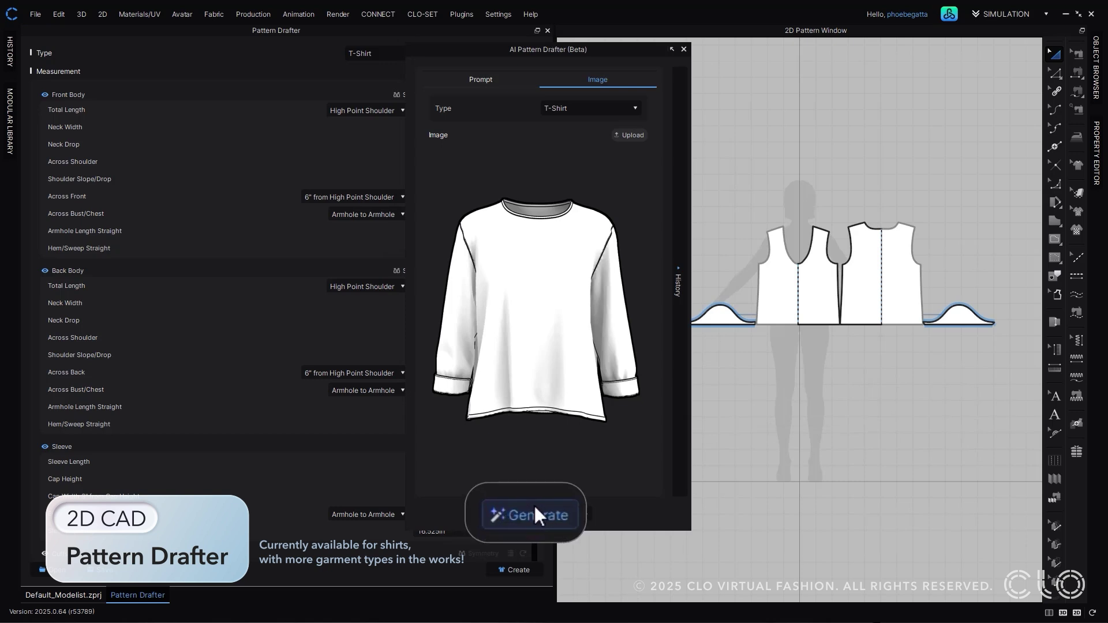
left_click(534, 512)
Set the Cuff Height to 2.15in and create the garment on the avatar
scroll(279, 448, "down", 3)
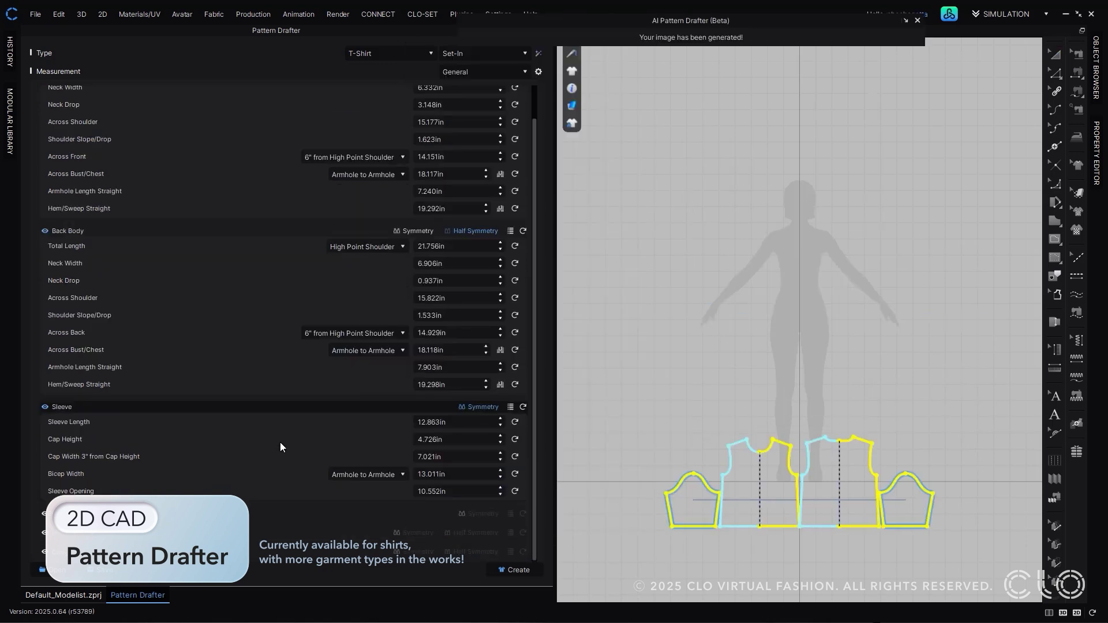
double_click(376, 520)
type("2.15in")
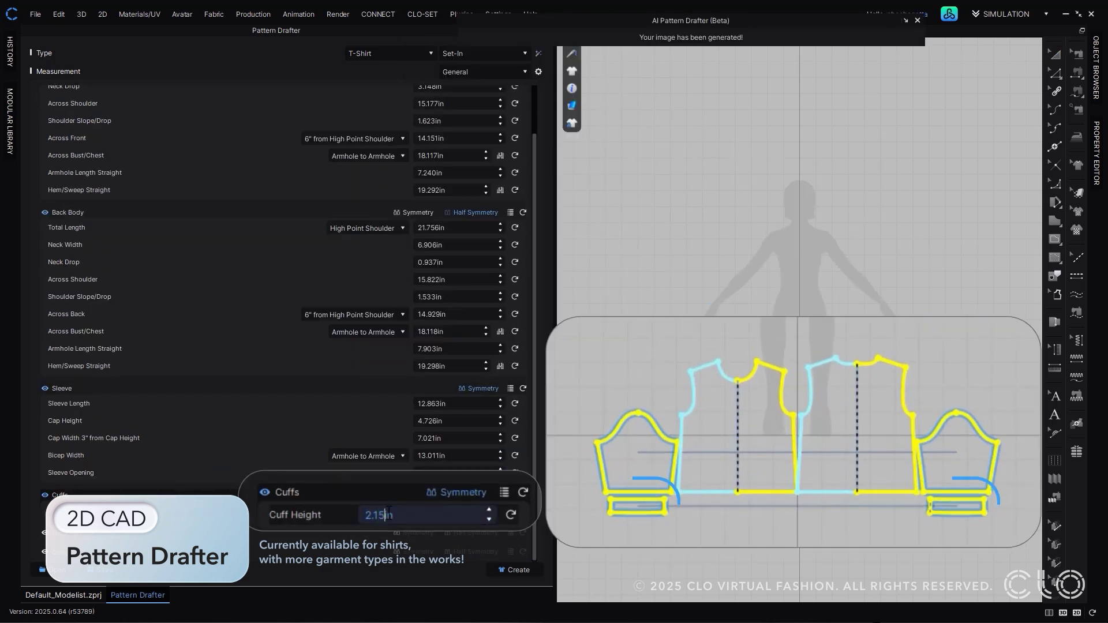
key("Return")
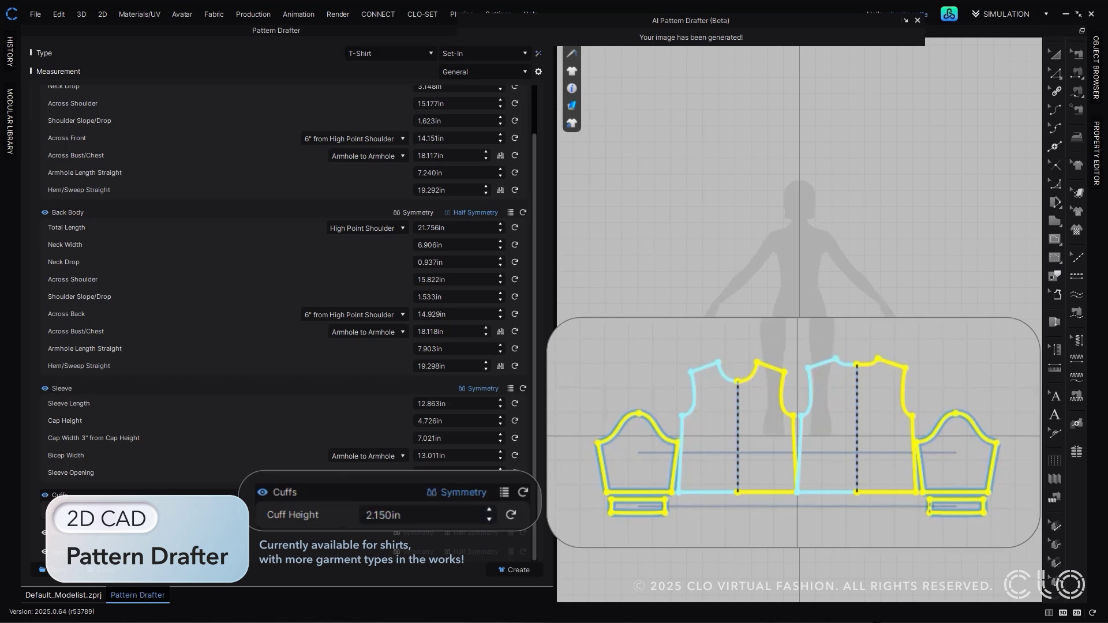
left_click(518, 570)
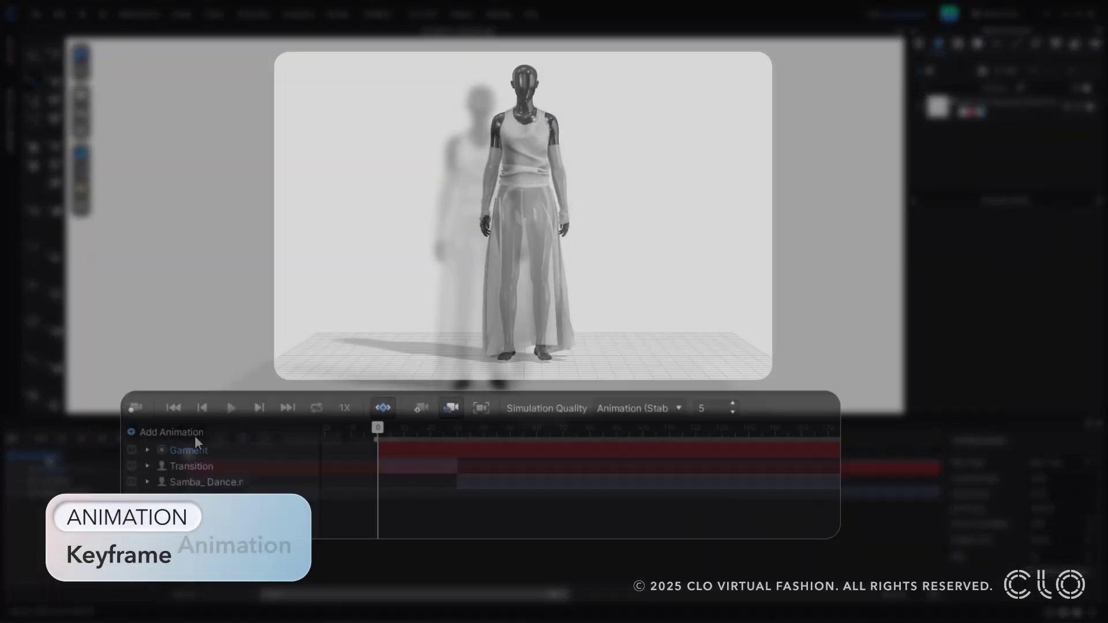
Add a Colorway animation track and key Default Colorway at frame 0
left_click(274, 416)
left_click(273, 434)
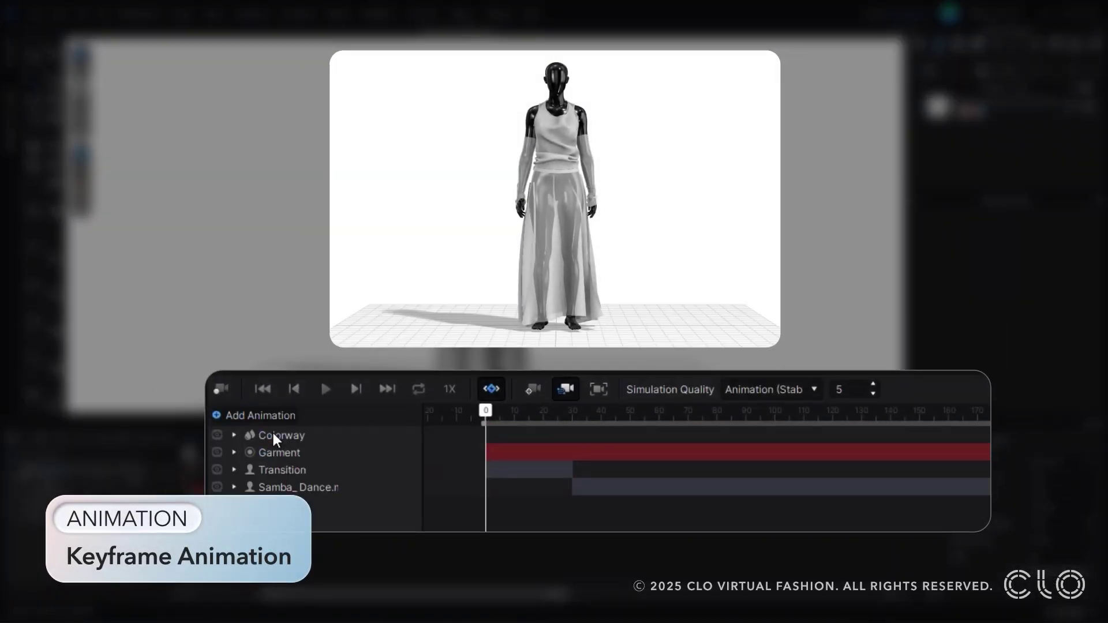
left_click(234, 435)
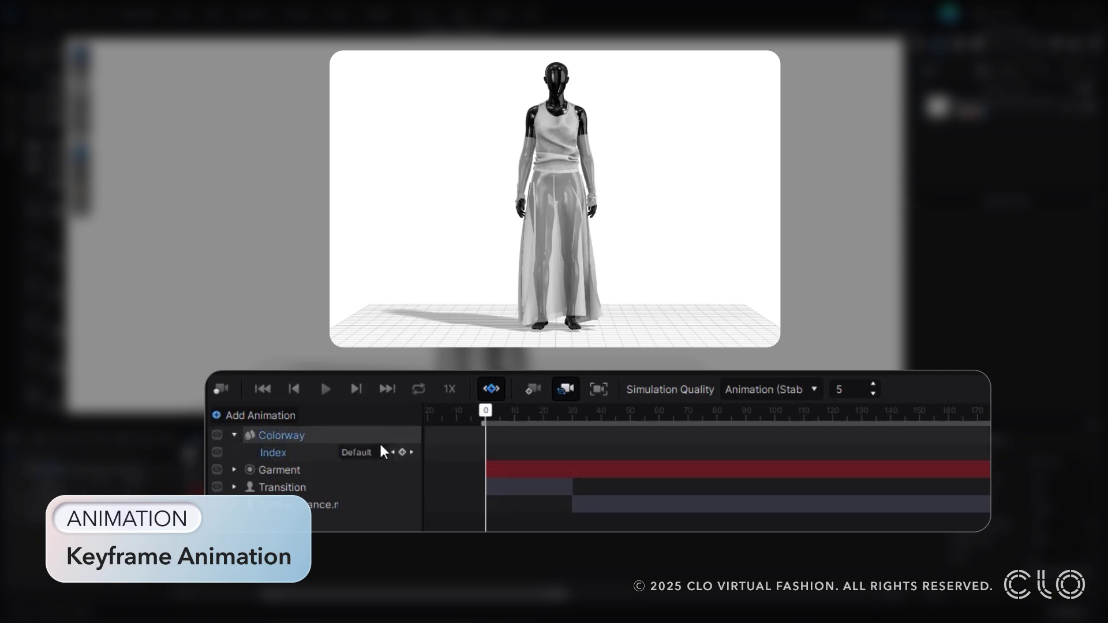
left_click(402, 452)
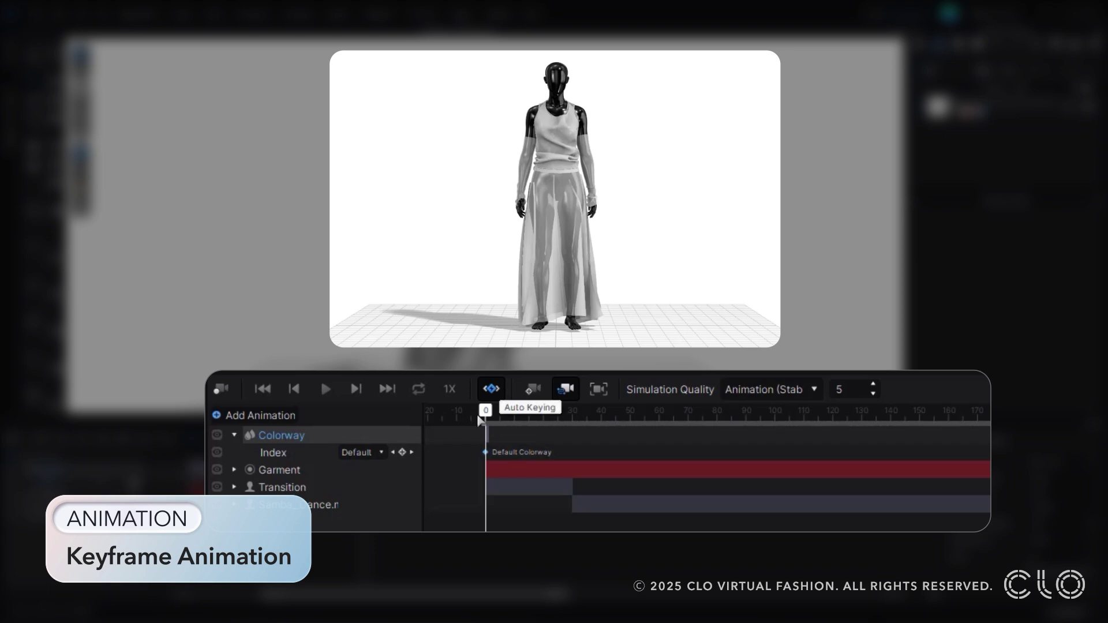
Key Default Colorway at frame 91 and Colorway 1 at the final frame 171
left_click_drag(478, 419, 751, 423)
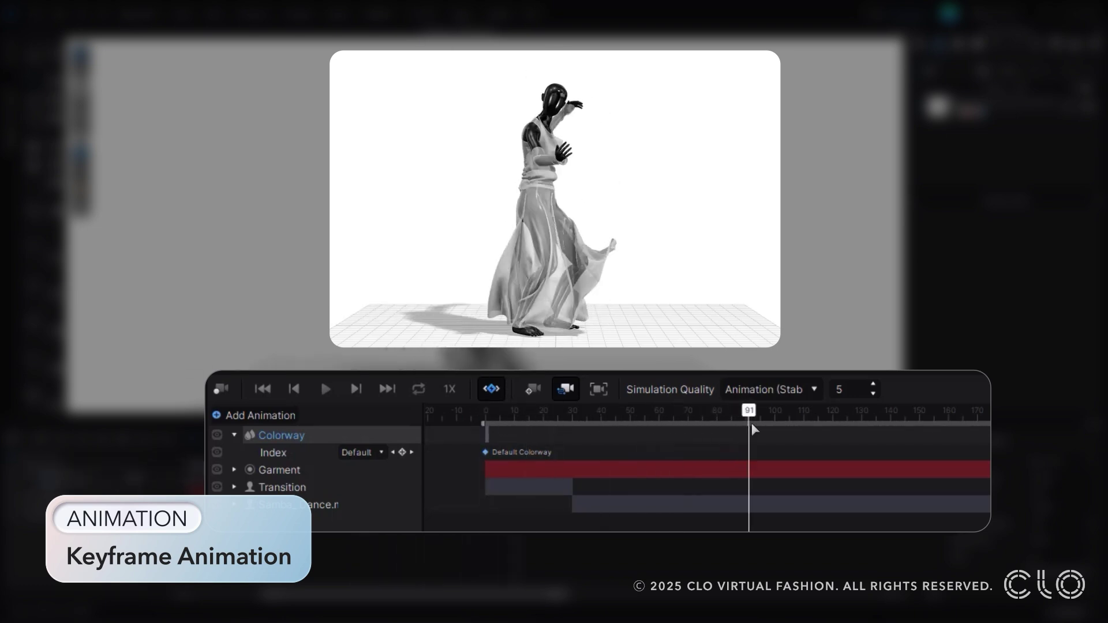
left_click(403, 452)
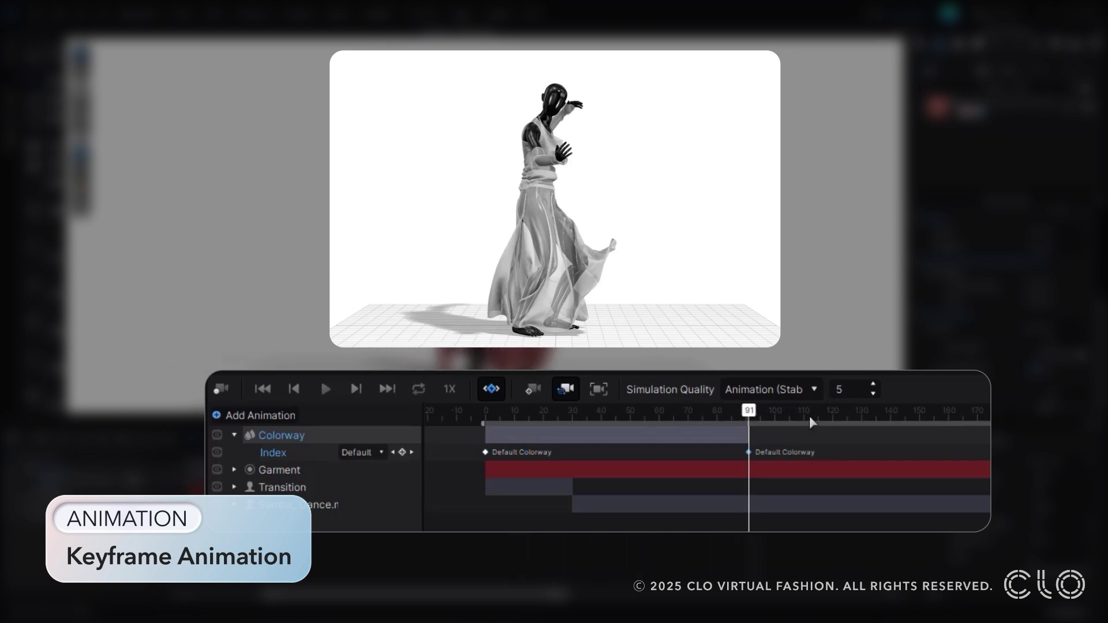
left_click_drag(752, 413, 984, 422)
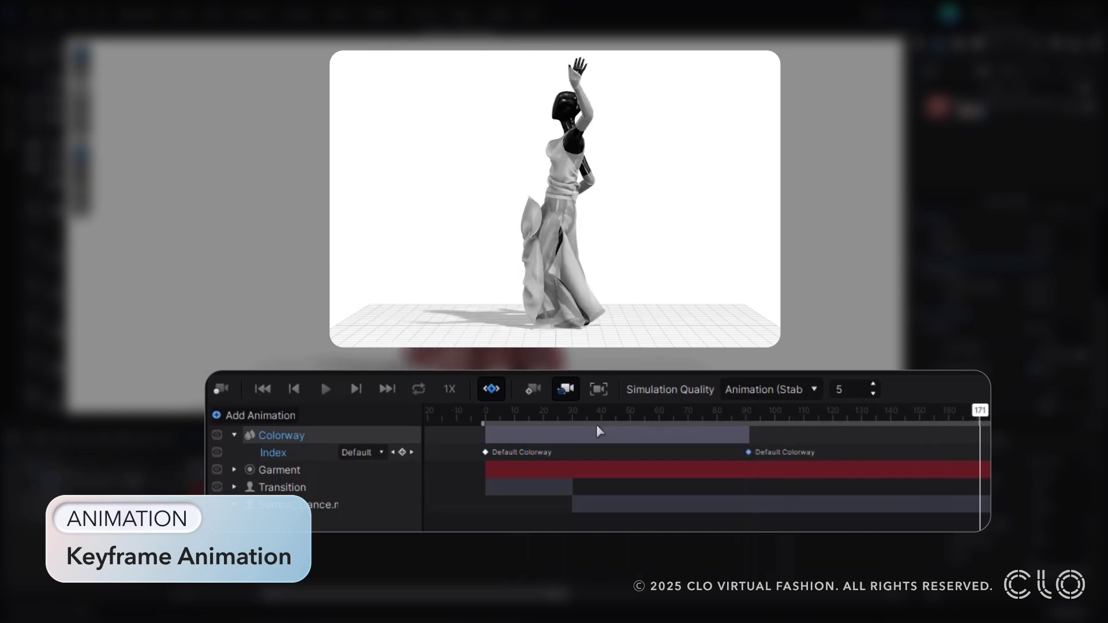
left_click(363, 452)
left_click(370, 477)
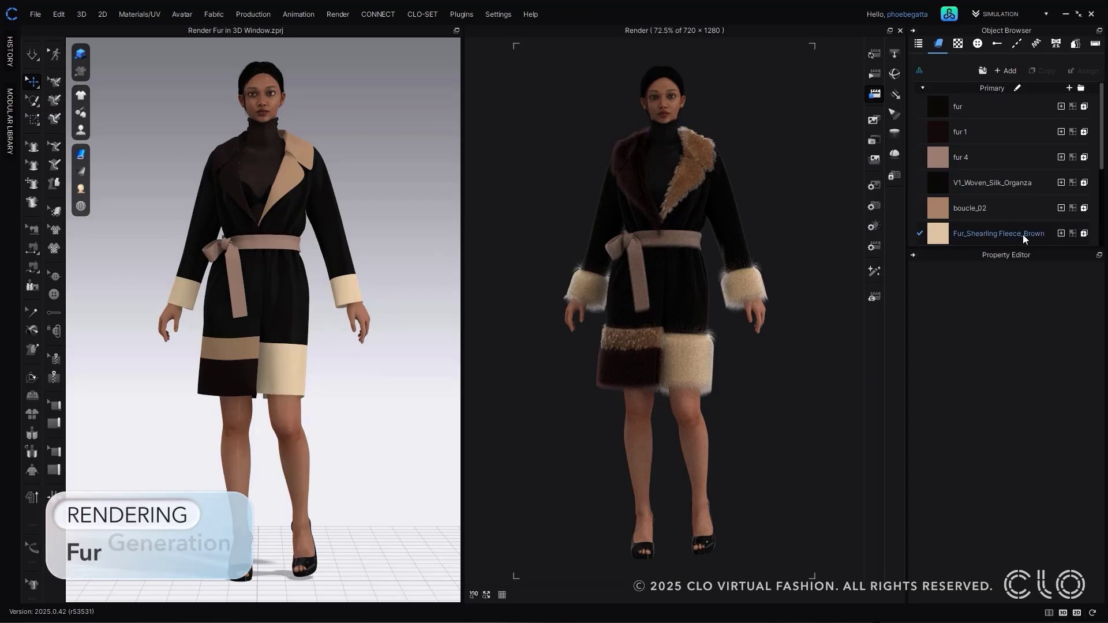
Switch the Fur_Shearling Fleece_Brown and fur fabrics to the Fur_Strand material type
left_click(1022, 234)
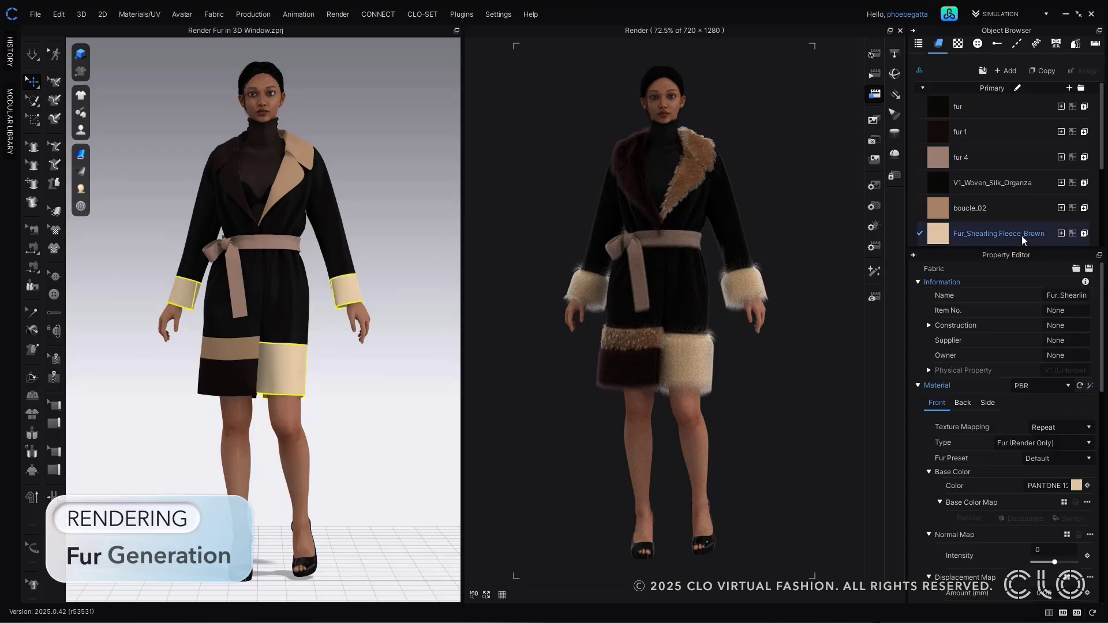
left_click(1024, 438)
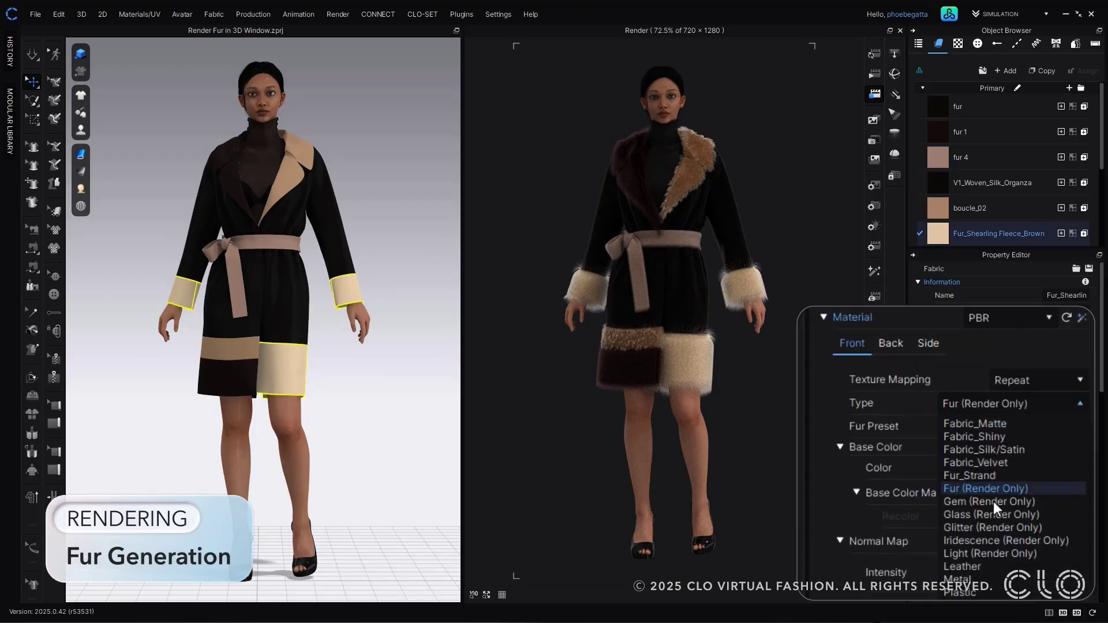
left_click(989, 475)
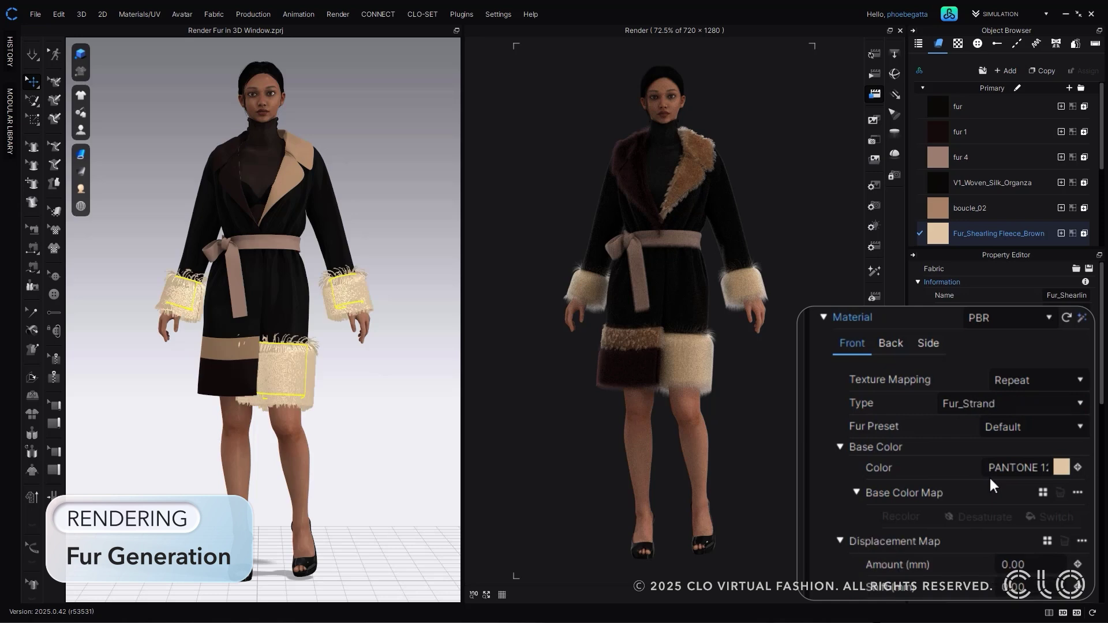
left_click(1006, 105)
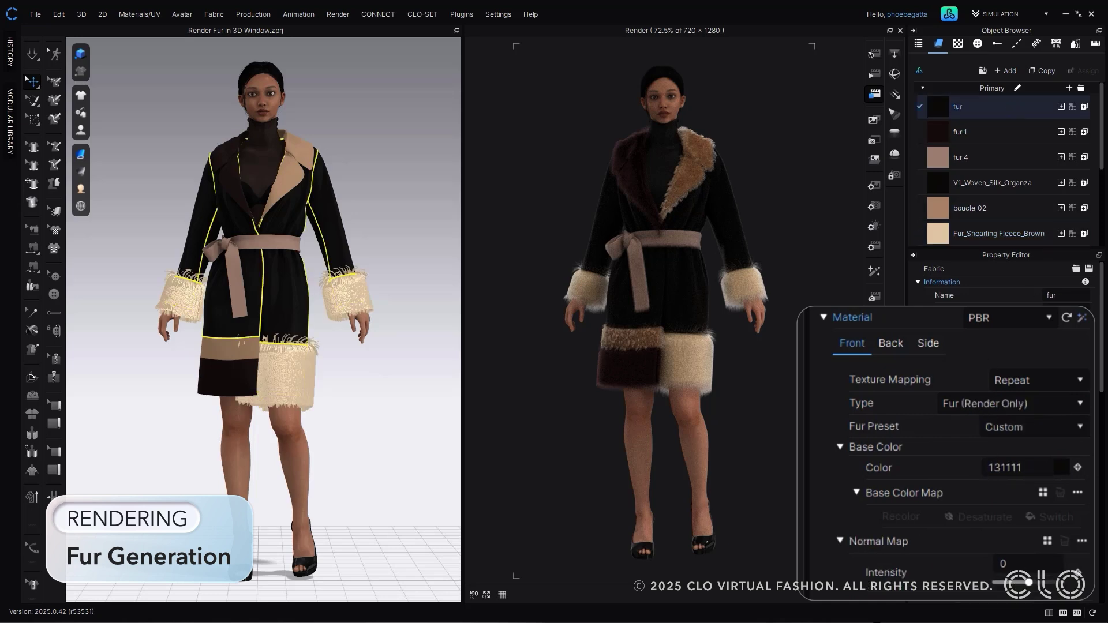
left_click(1060, 404)
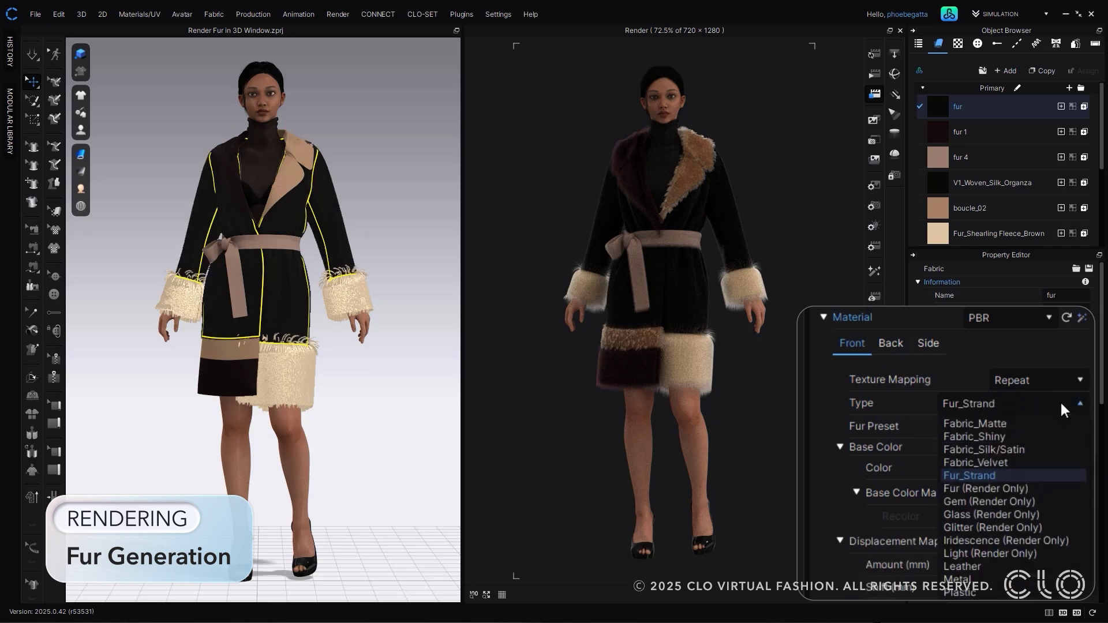
left_click(1020, 474)
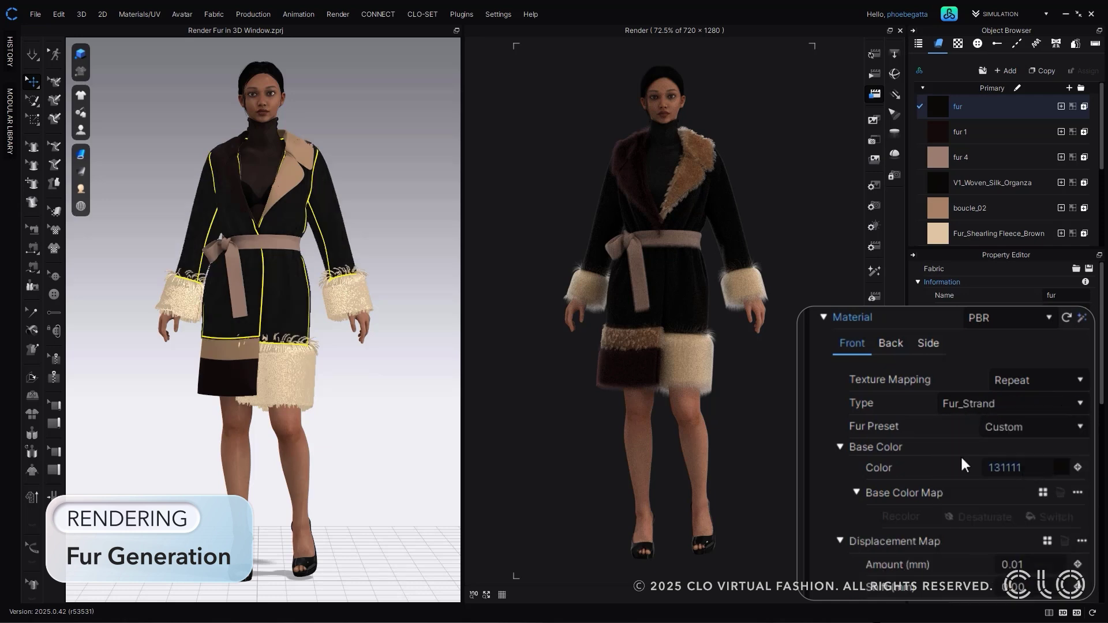
Make fur 1, fur 4 and boucle_02 Fur_Strand as well, then sync the render
left_click(976, 134)
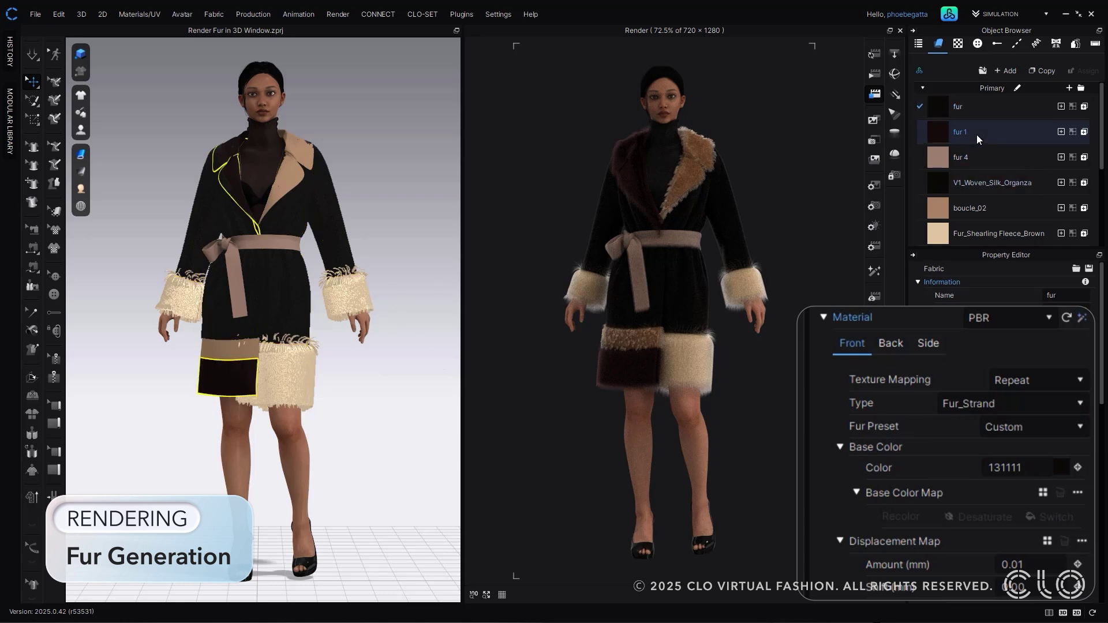
left_click(1071, 401)
left_click(1010, 478)
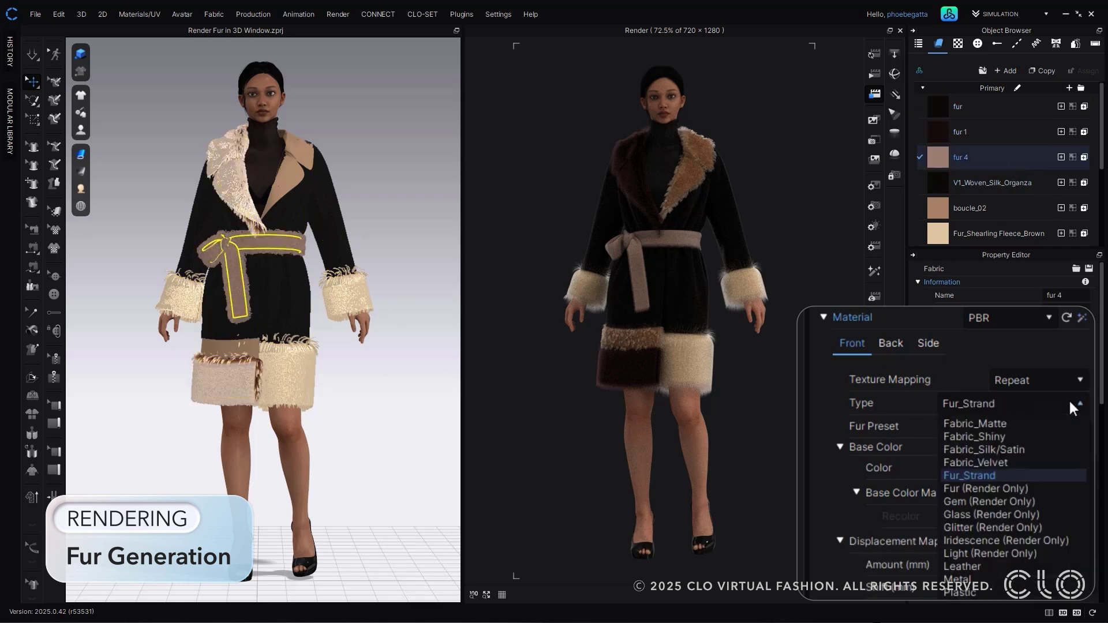
left_click(1068, 399)
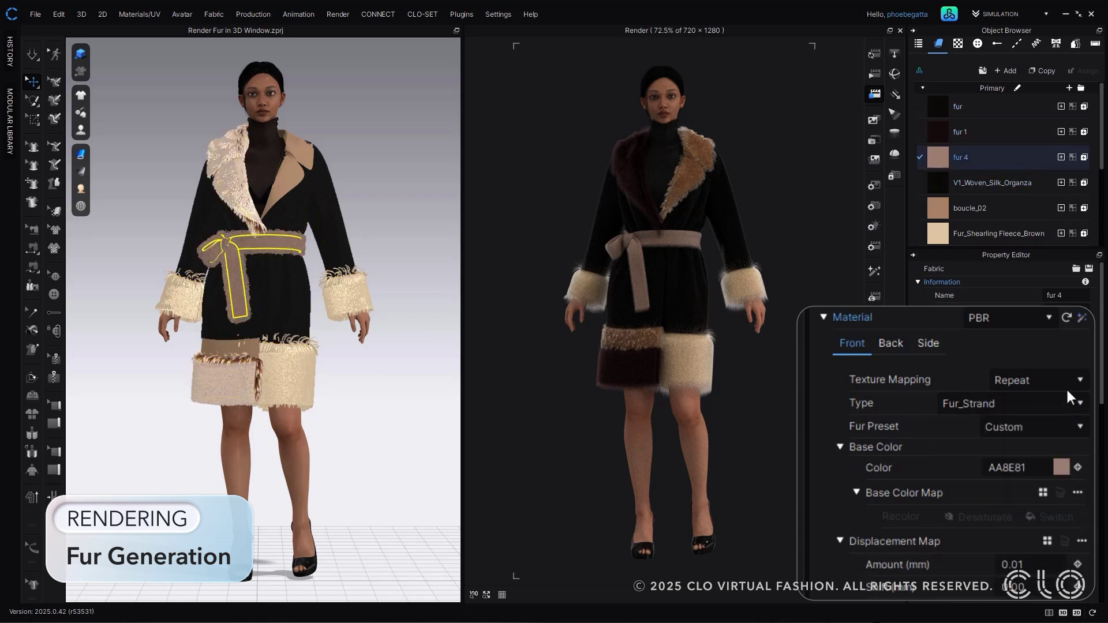
left_click(993, 209)
left_click(1062, 403)
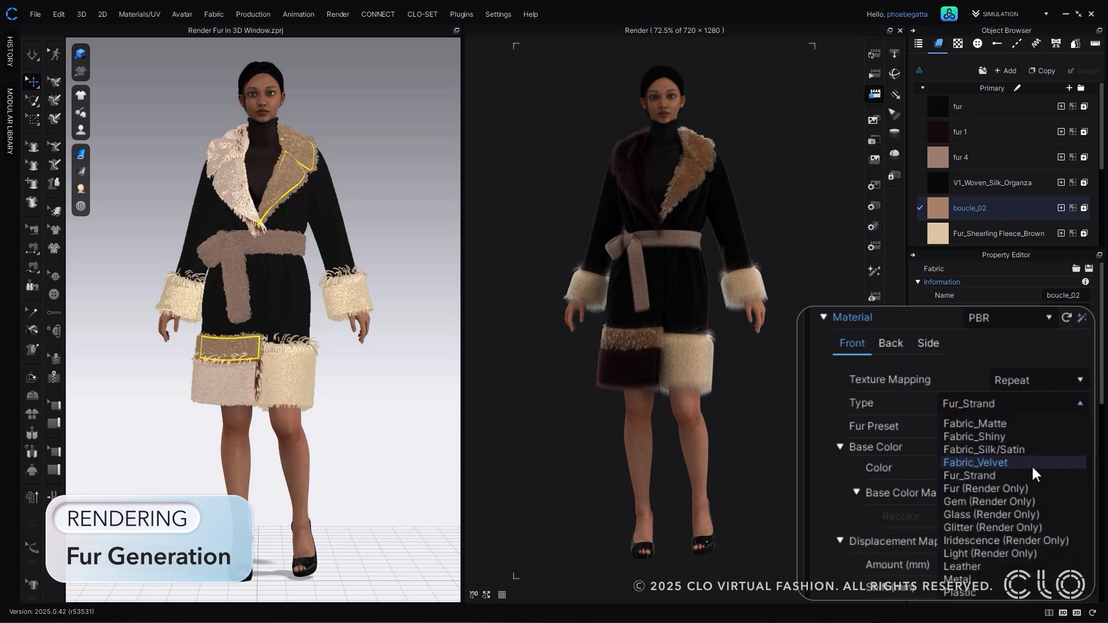
left_click(1021, 475)
left_click(993, 234)
left_click(874, 54)
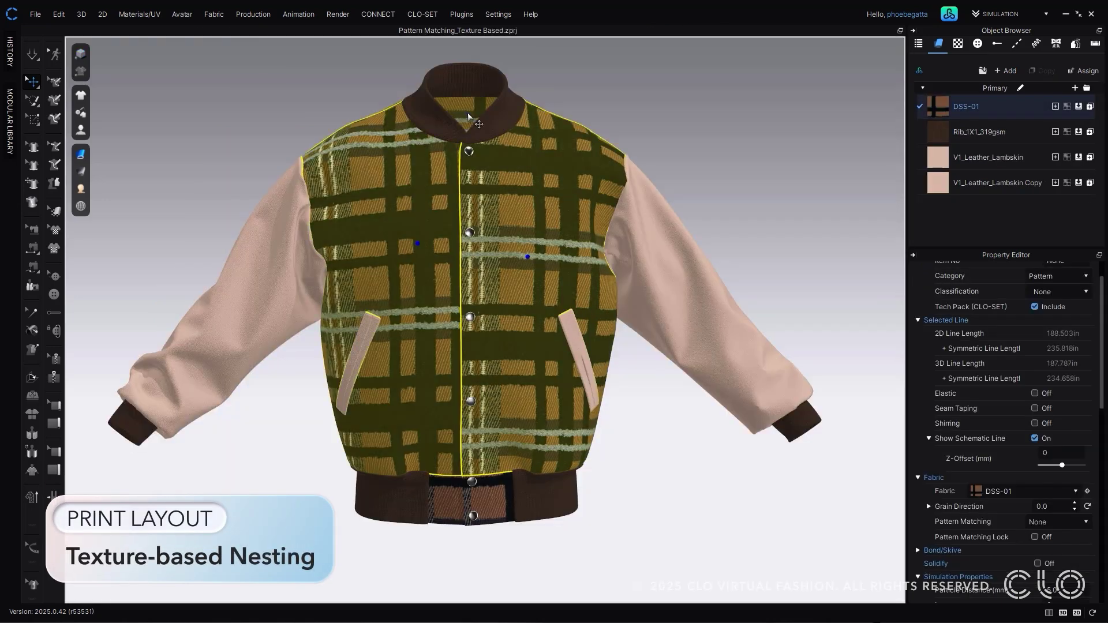
Set the jacket fabric's pattern matching to Texture Based with the lock on
left_click(1058, 521)
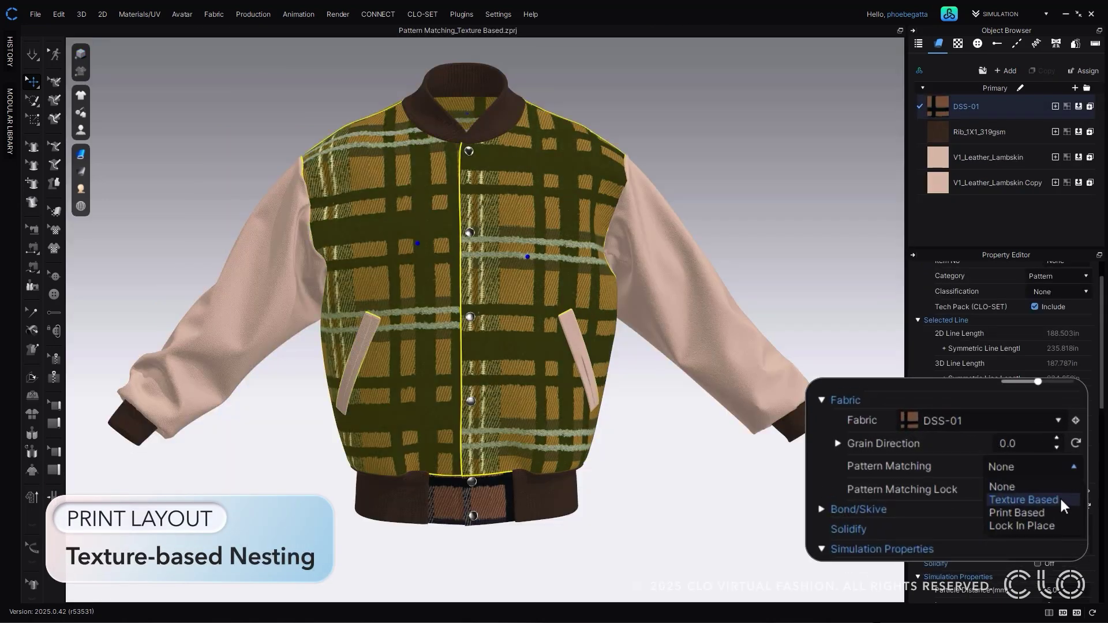
left_click(1064, 543)
left_click(1034, 537)
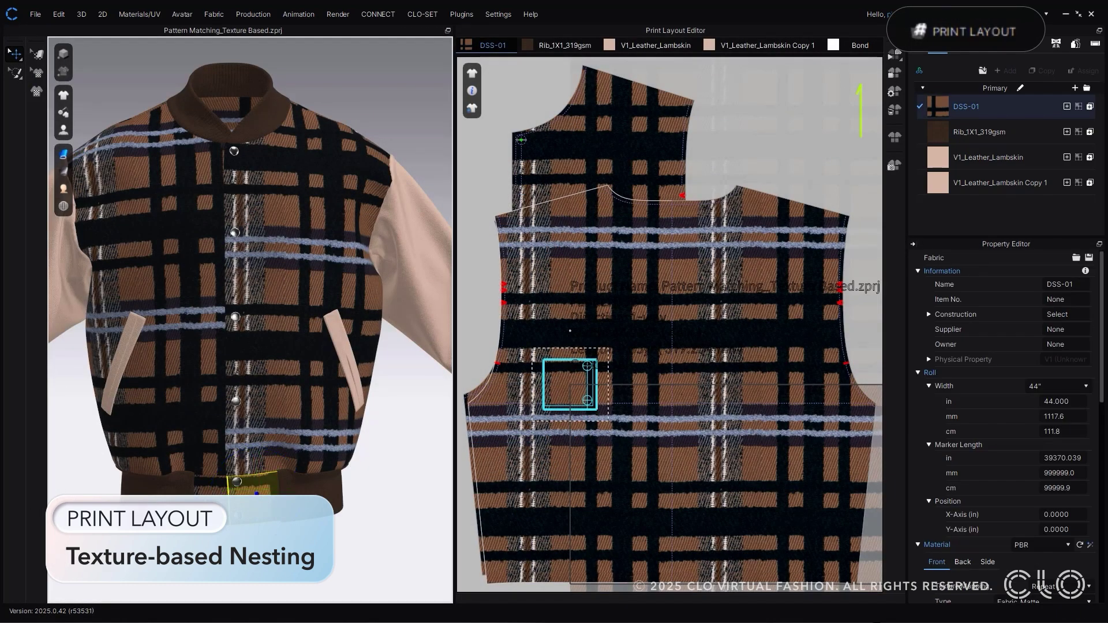
Apply Texture Based matching to the selected layout pieces and nest the DSS-01 fabric
left_click(211, 499, "shift")
right_click(567, 379)
mouse_move(607, 399)
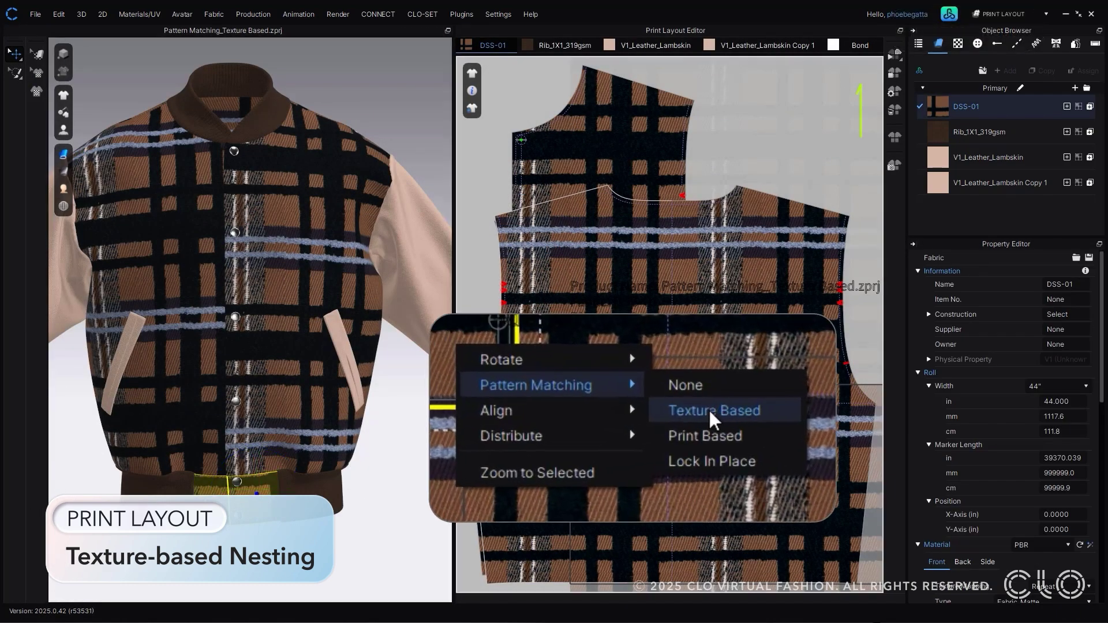
left_click(710, 410)
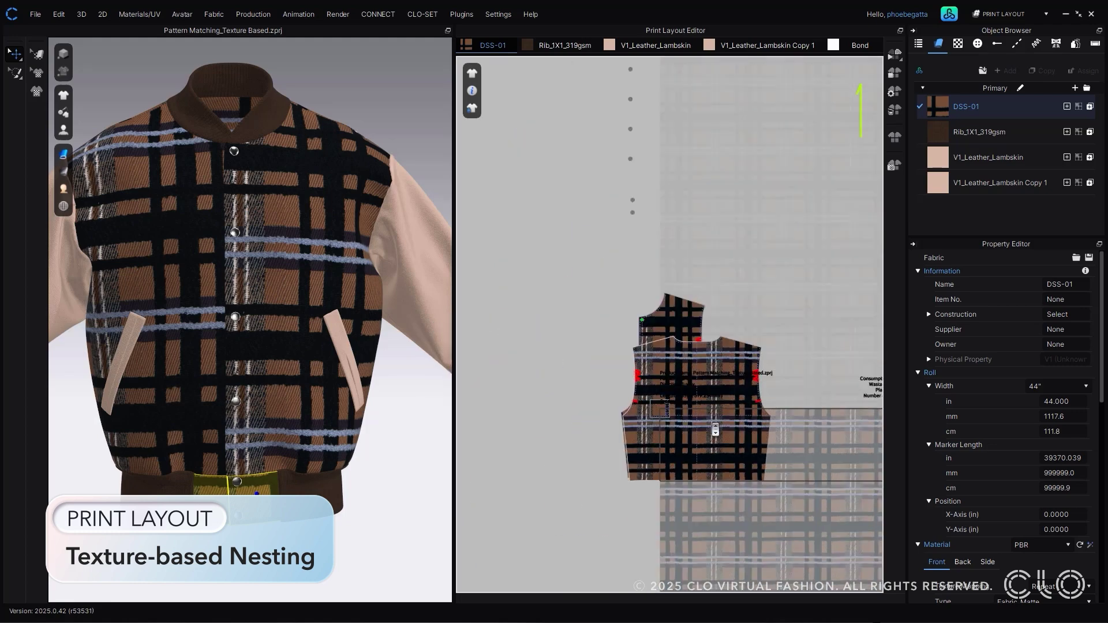
middle_click_drag(685, 332, 675, 264)
left_click(895, 55)
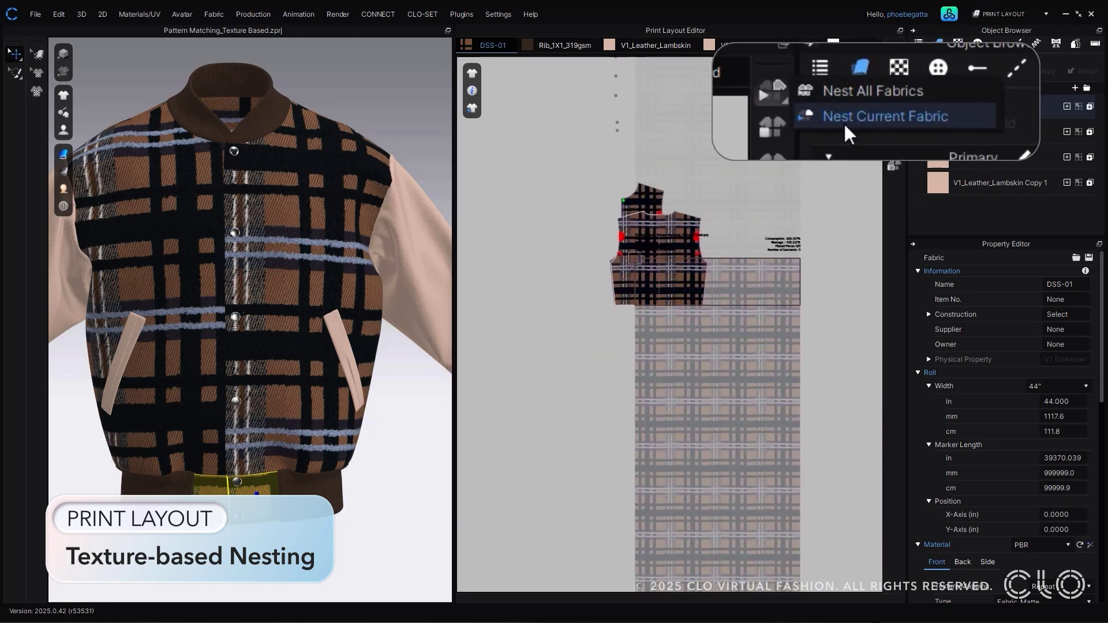
left_click(843, 123)
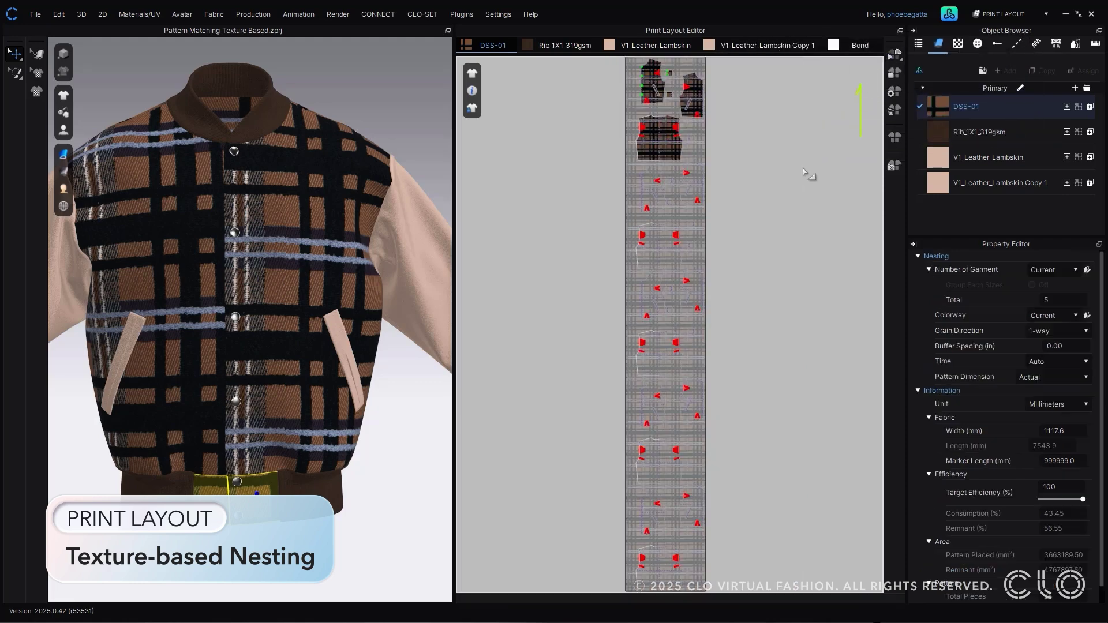
scroll(790, 201, "up", 10)
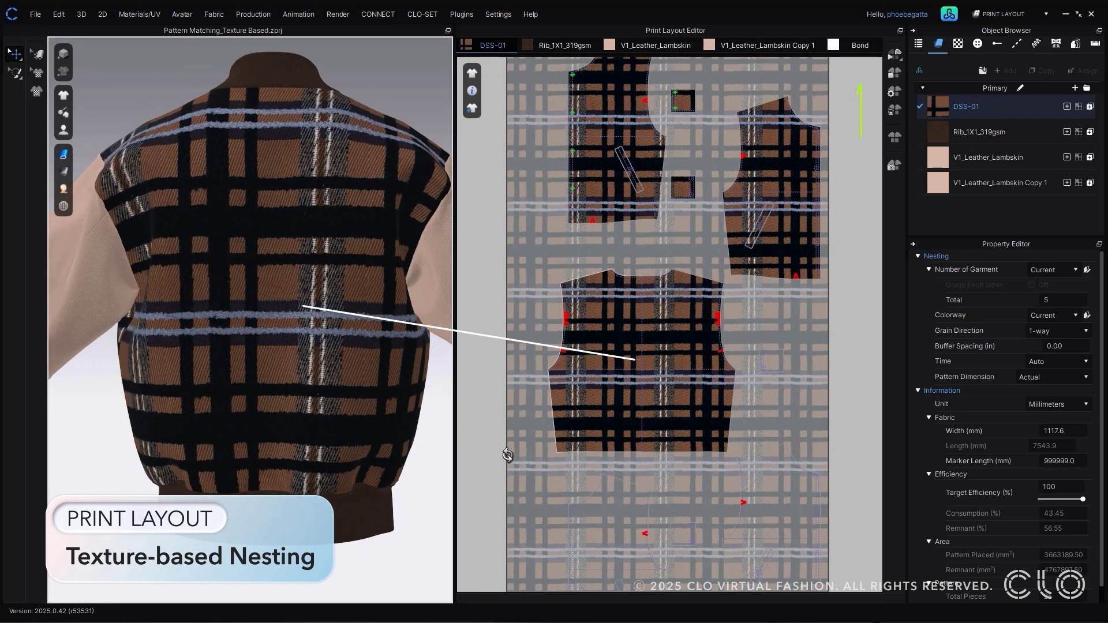
right_click_drag(508, 455, 245, 454)
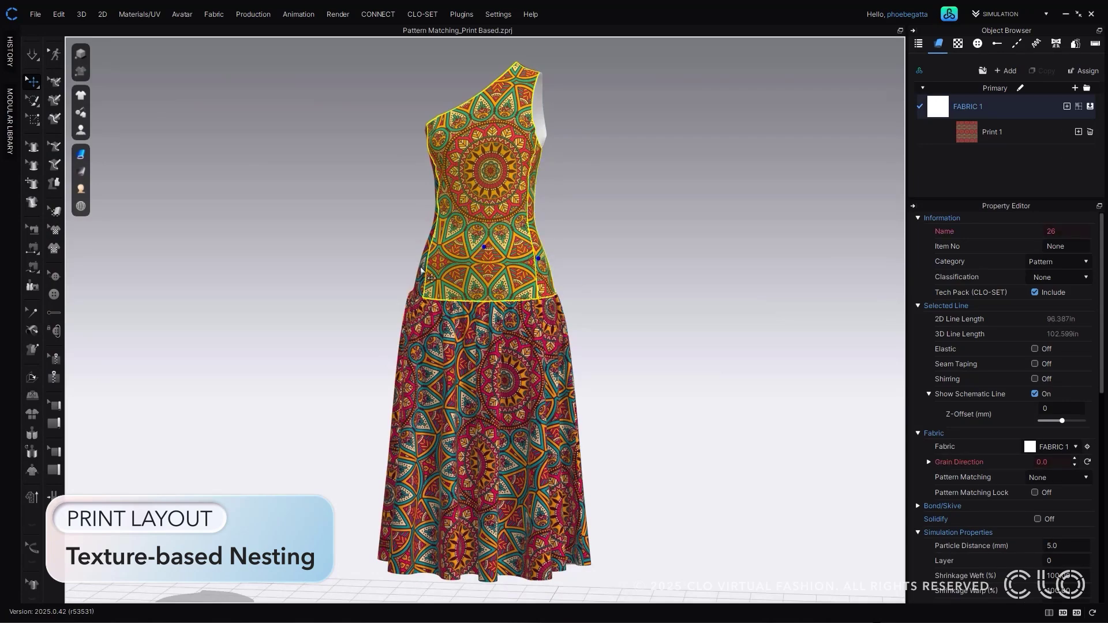
Select the dress bodice panels and set their pattern matching to Print Based
left_click(321, 258, "shift")
left_click(395, 274, "shift")
right_click_drag(456, 281, 577, 281)
left_click(396, 279, "shift")
right_click_drag(357, 279, 552, 272)
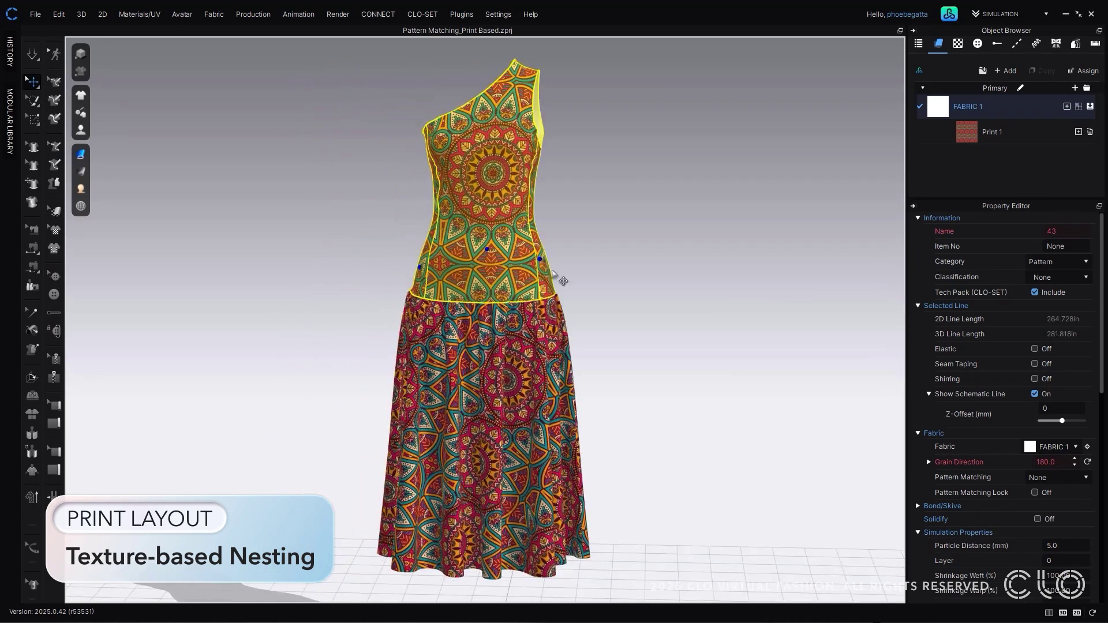
left_click(1057, 477)
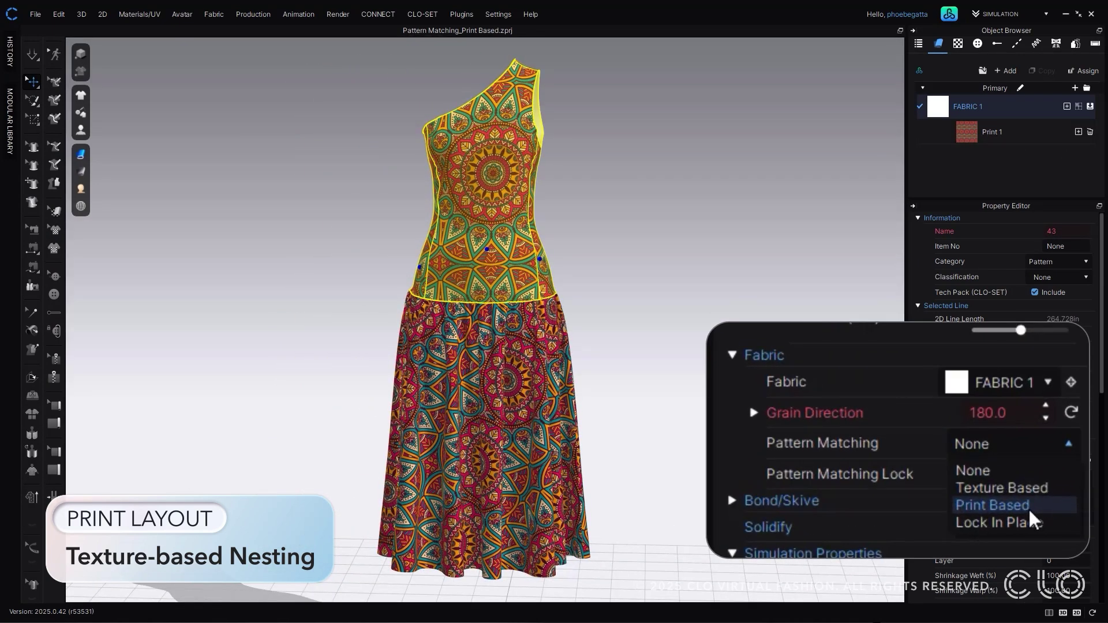
left_click(1028, 506)
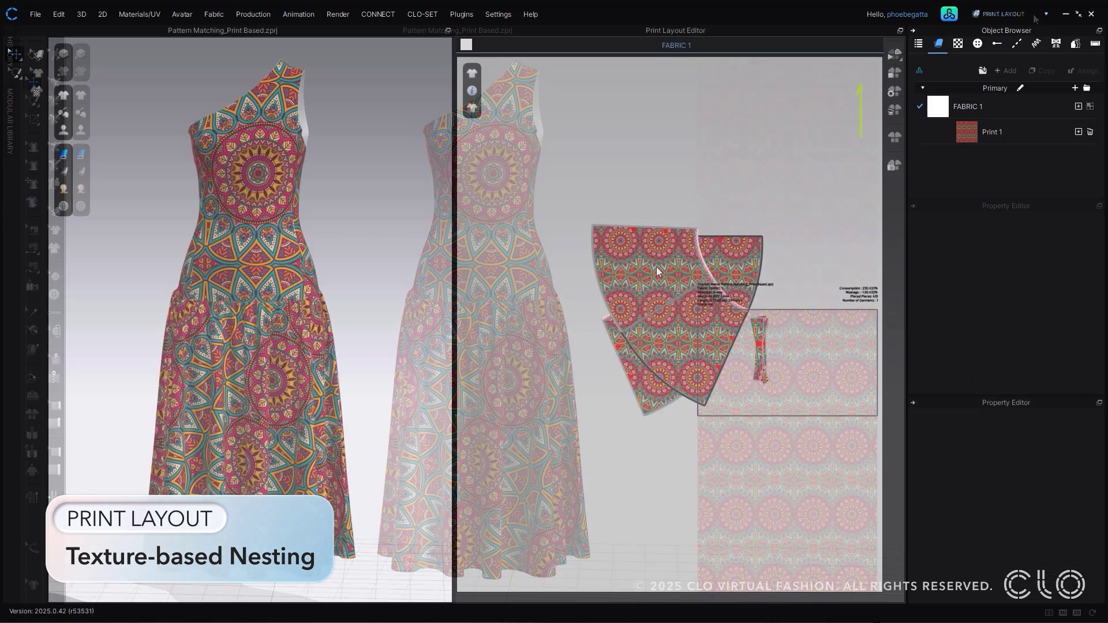
Apply Print Based matching to the skirt pieces in Print Layout and nest them on FABRIC 1
left_click(657, 267)
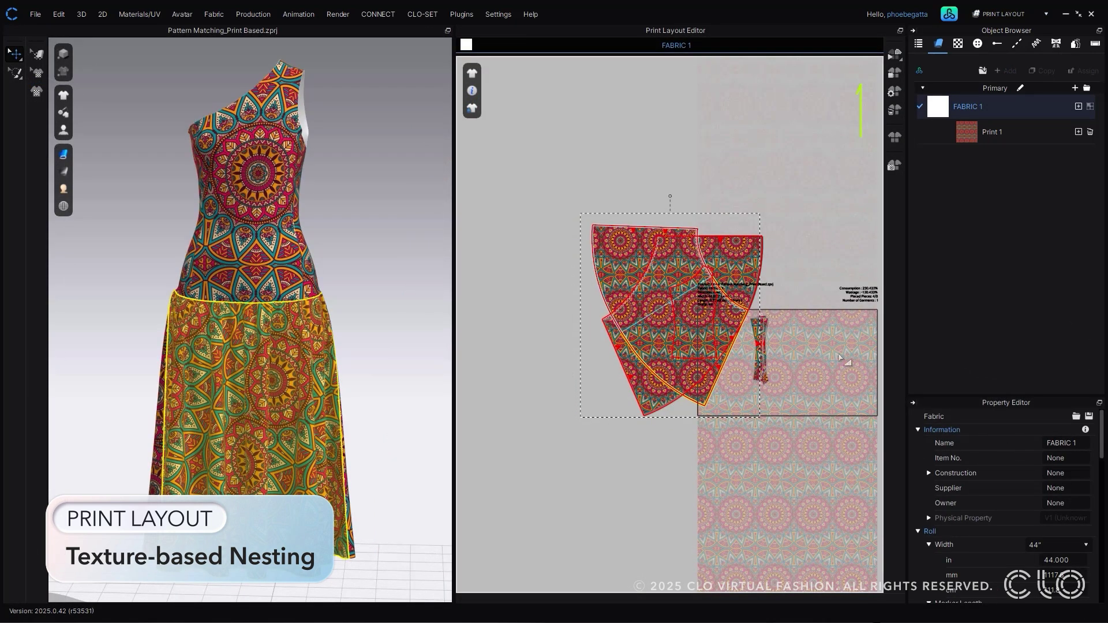
right_click(748, 261)
mouse_move(782, 275)
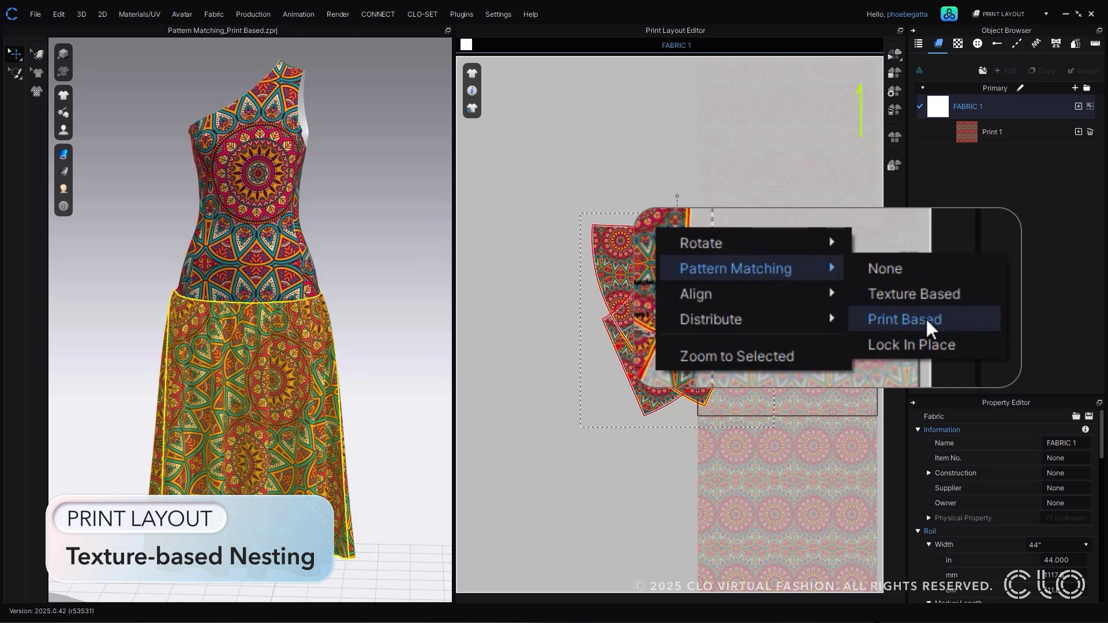
left_click(925, 316)
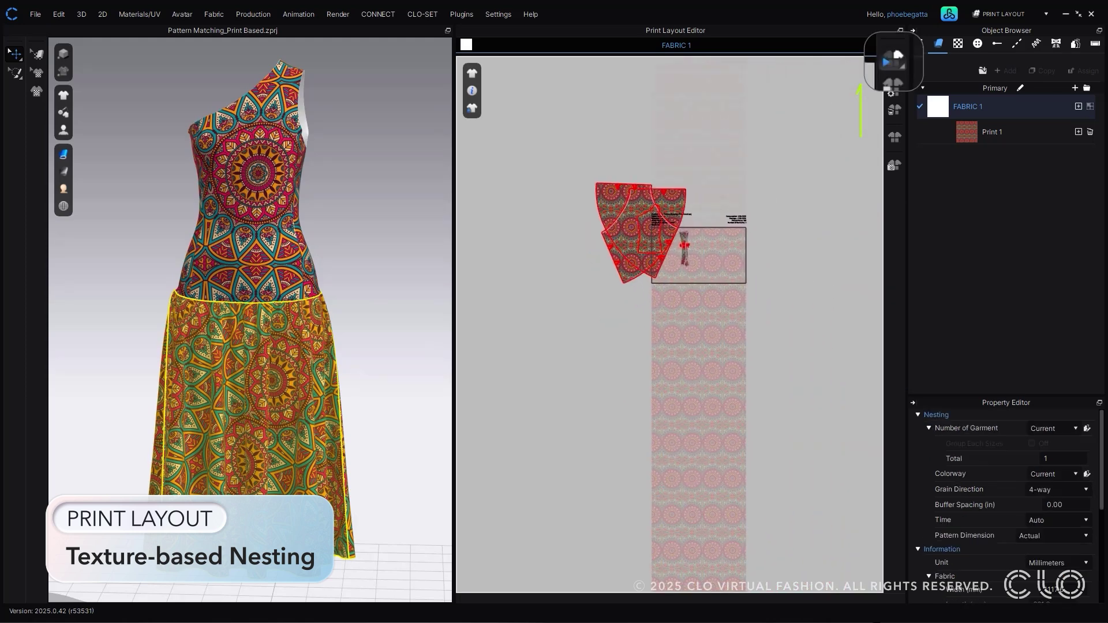
left_click(894, 55)
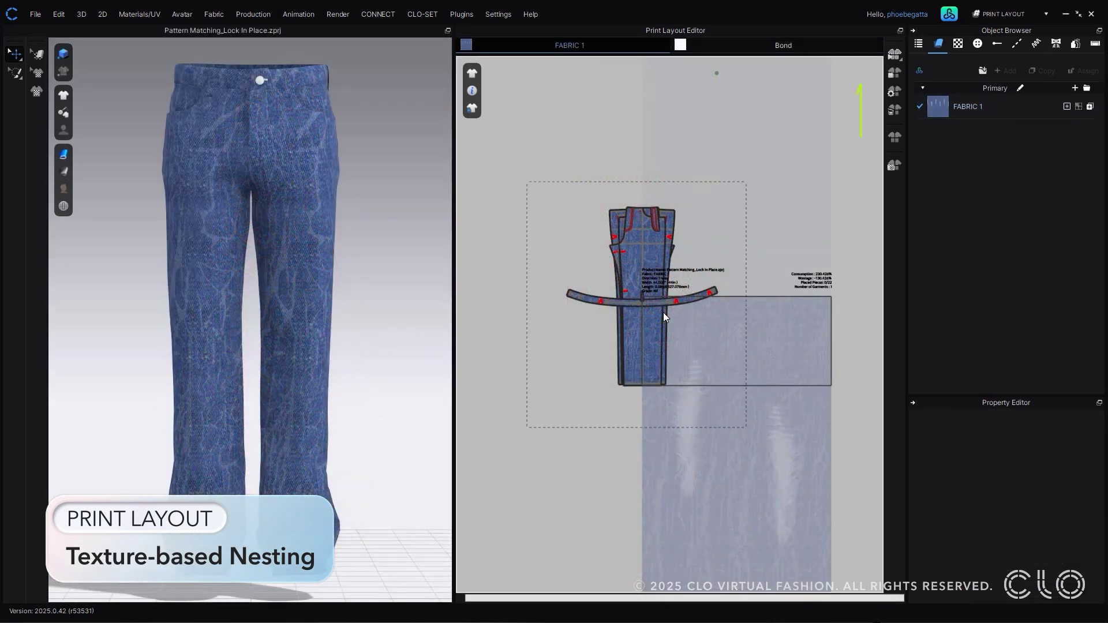
Lock the selected jeans pieces in place on the print and nest them on the fabric
left_click(645, 264)
right_click(642, 248)
mouse_move(681, 265)
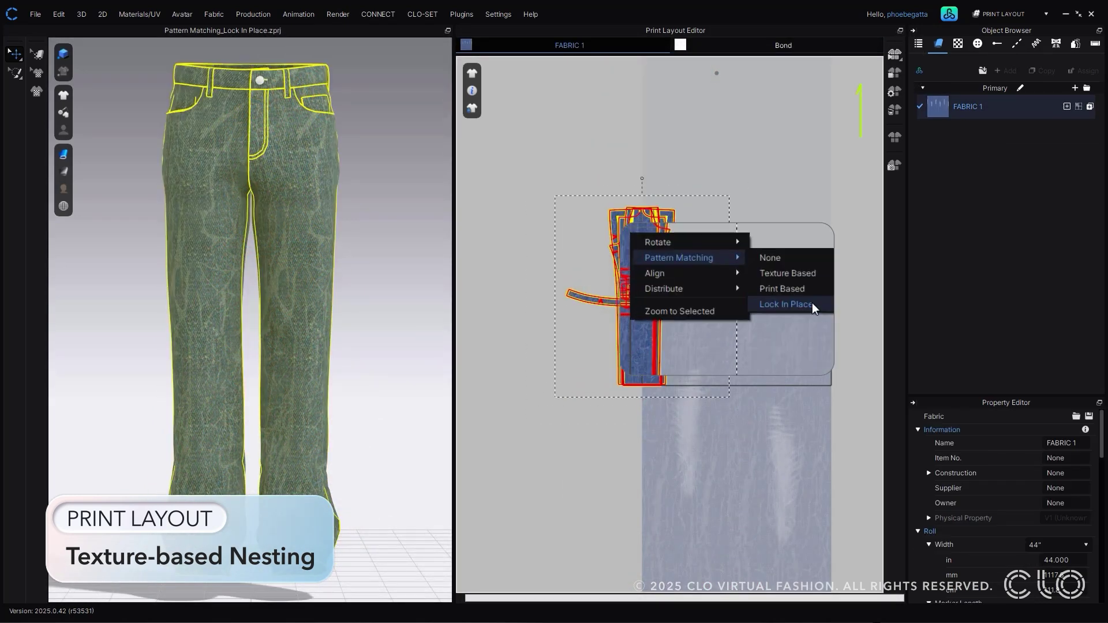
left_click(839, 300)
left_click(844, 114)
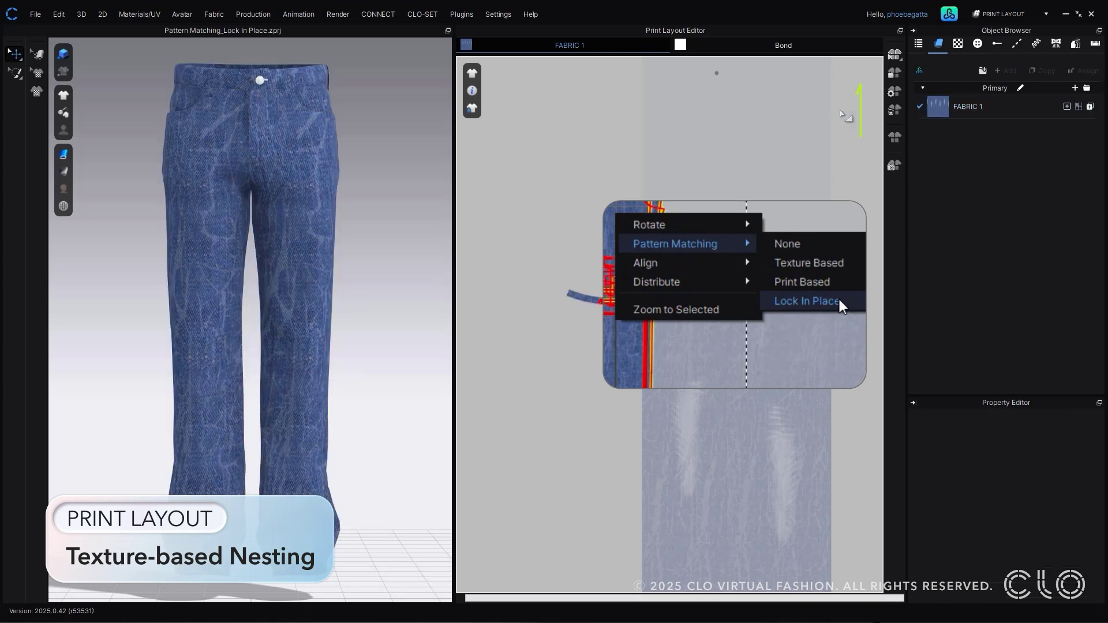
left_click(892, 55)
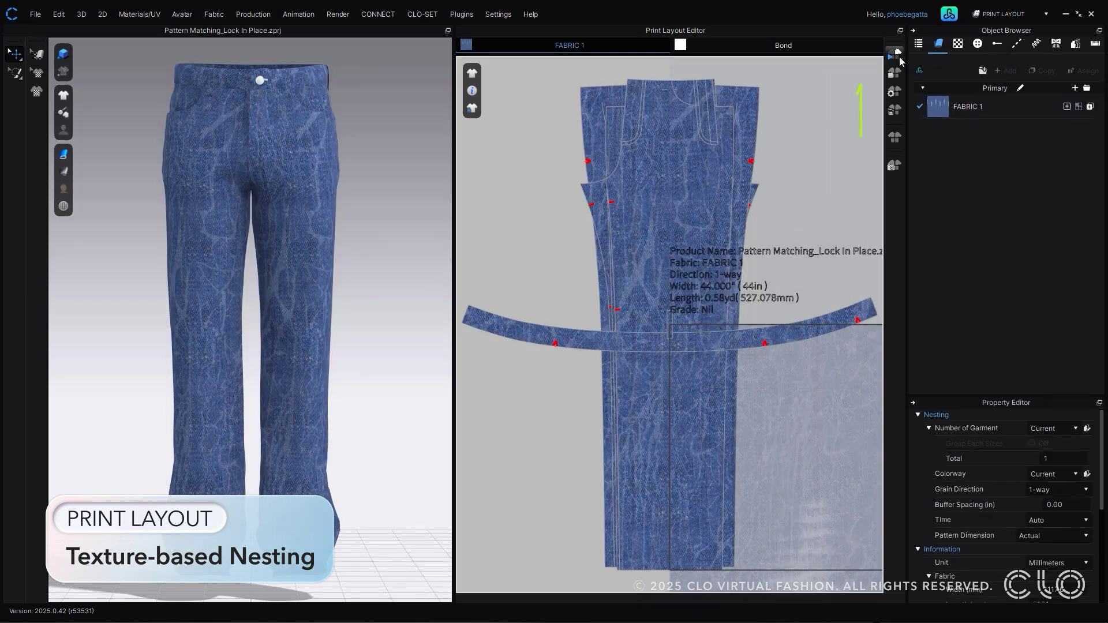
Unlock all pattern outlines and move the front and back pant pieces onto the sheet
scroll(830, 217, "down", 6)
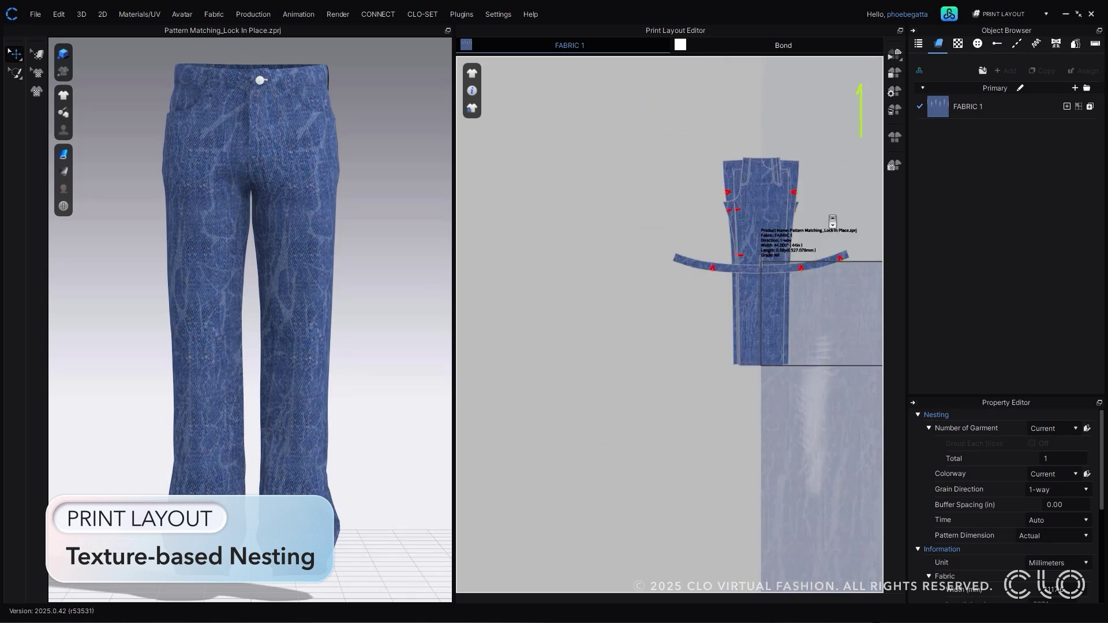
middle_click_drag(830, 217, 686, 202)
right_click(629, 196)
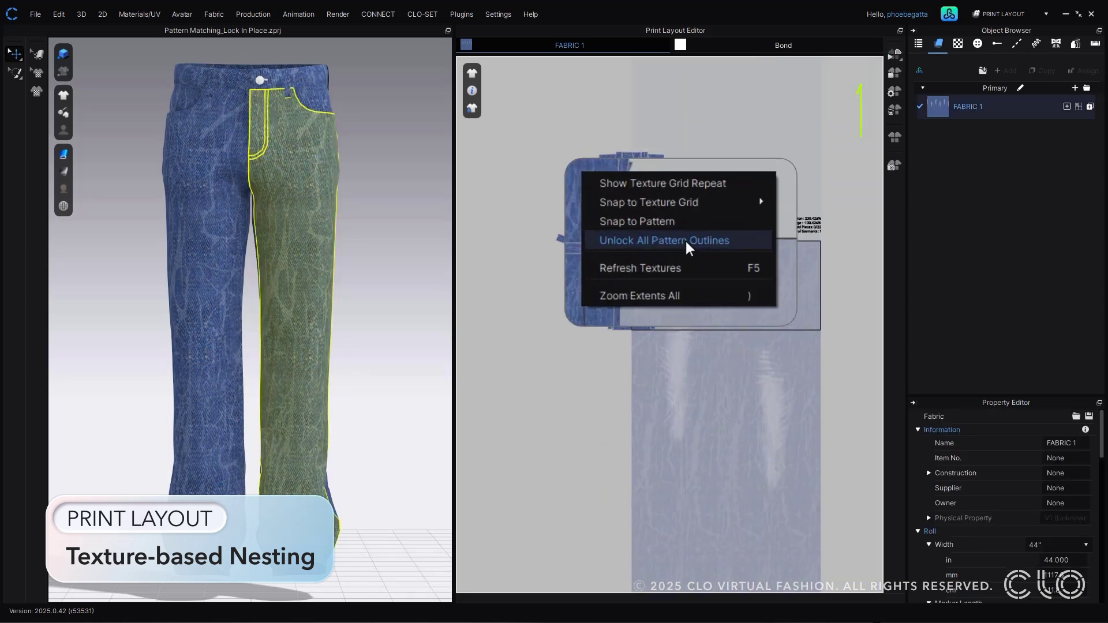
left_click(686, 242)
left_click(692, 199)
left_click_drag(628, 198, 679, 325)
left_click_drag(639, 204, 679, 539)
Reposition the back piece, its mirrored copy and the waistband on the marker sheet
scroll(727, 535, "up", 3)
middle_click_drag(727, 535, 717, 347)
left_click_drag(661, 353, 647, 385)
middle_click_drag(648, 384, 617, 459)
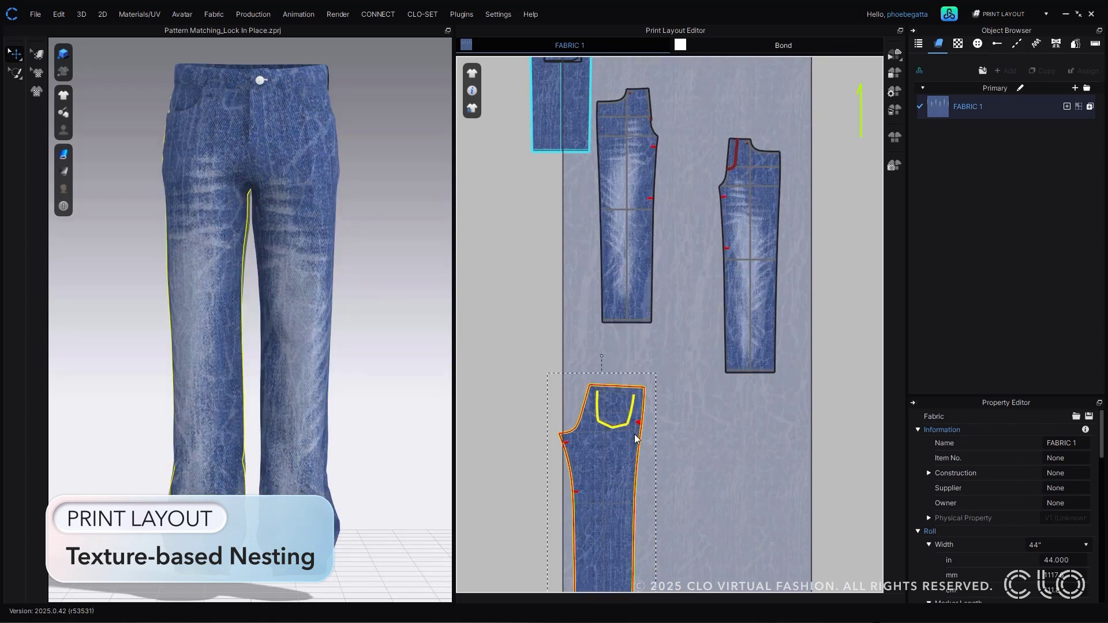
left_click_drag(636, 440, 655, 427)
scroll(563, 323, "down", 2)
left_click_drag(563, 154, 731, 552)
scroll(681, 360, "down", 3)
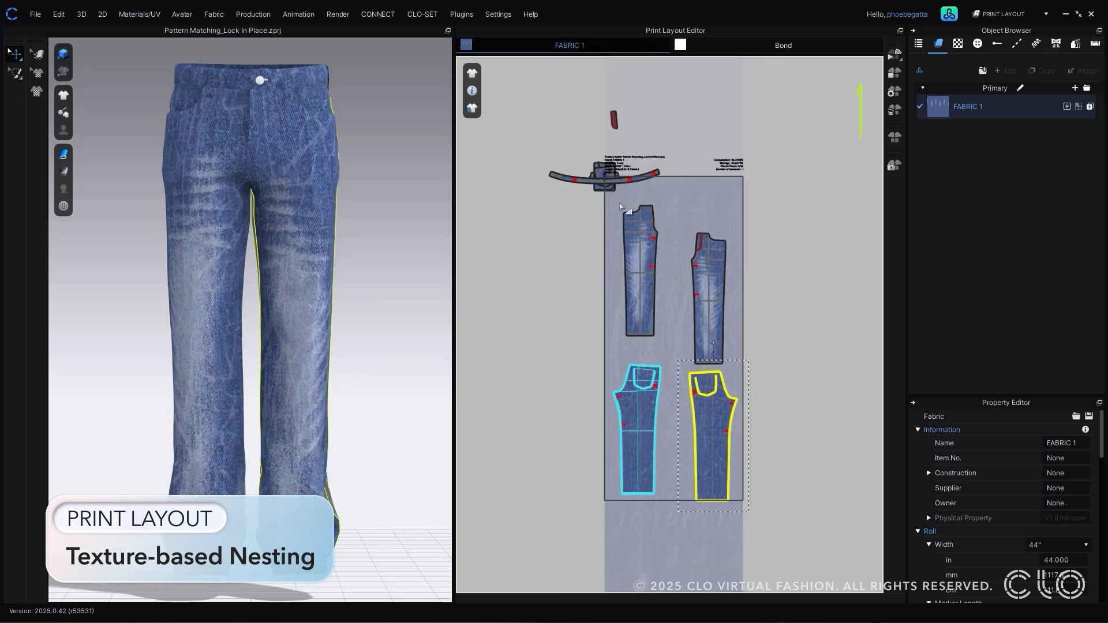
left_click_drag(635, 180, 708, 192)
Lock both front pant pieces in place and nest all pieces onto the FABRIC 1 marker
left_click(641, 280)
left_click(711, 288, "shift")
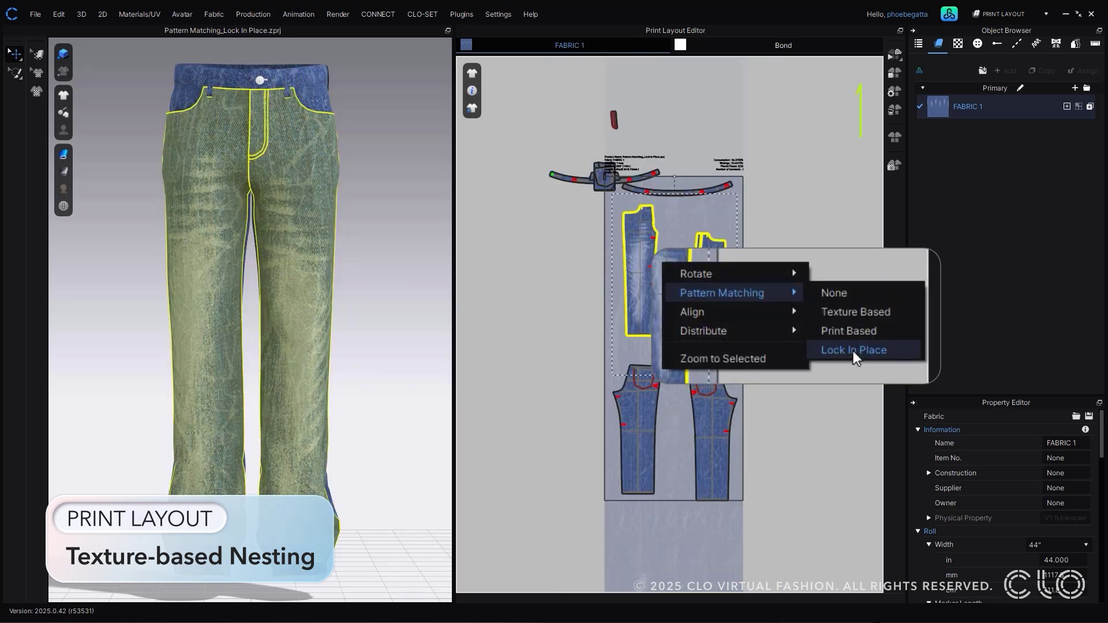
left_click(853, 351)
left_click(895, 55)
left_click(951, 68)
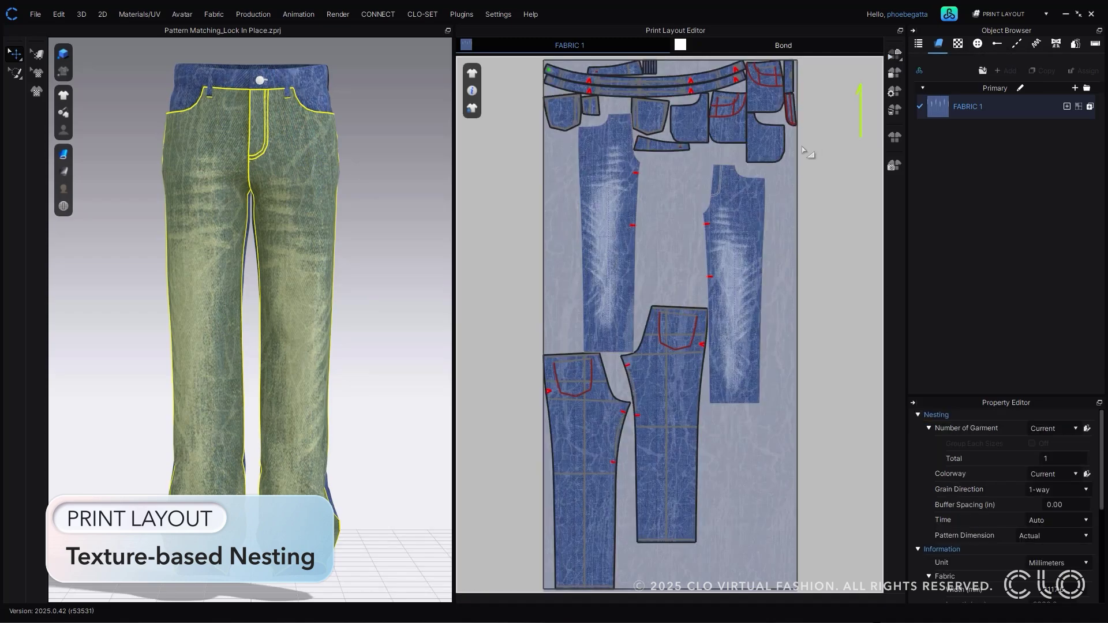
scroll(752, 309, "down", 2)
left_click(802, 278)
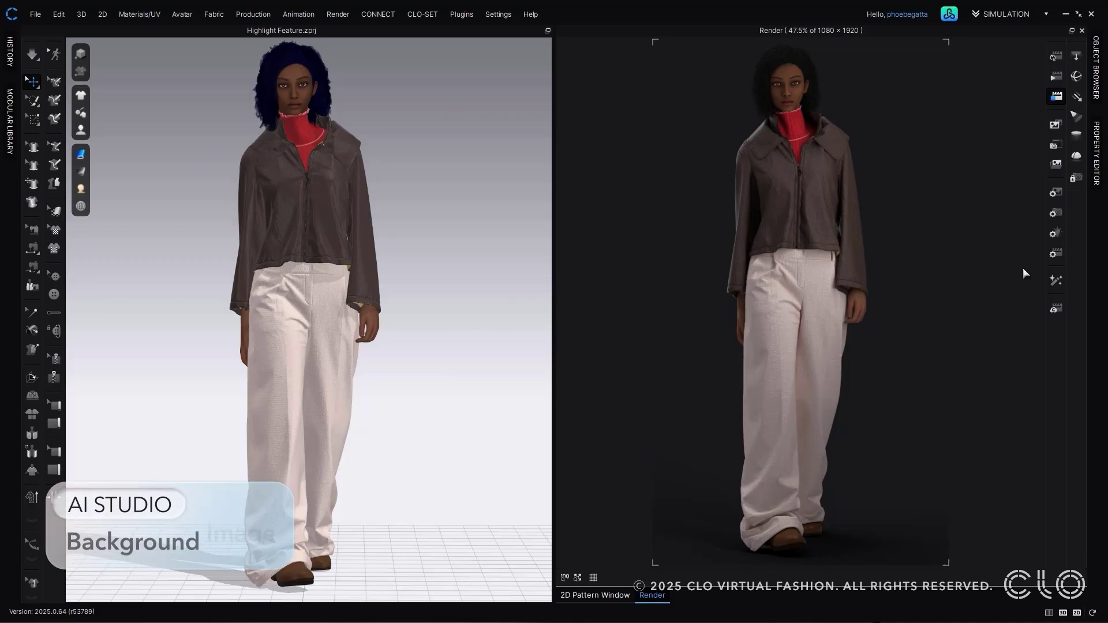
In AI Avatar Studio, set the face to Female, 40 years old, African, and generate a prompt
left_click(1060, 284)
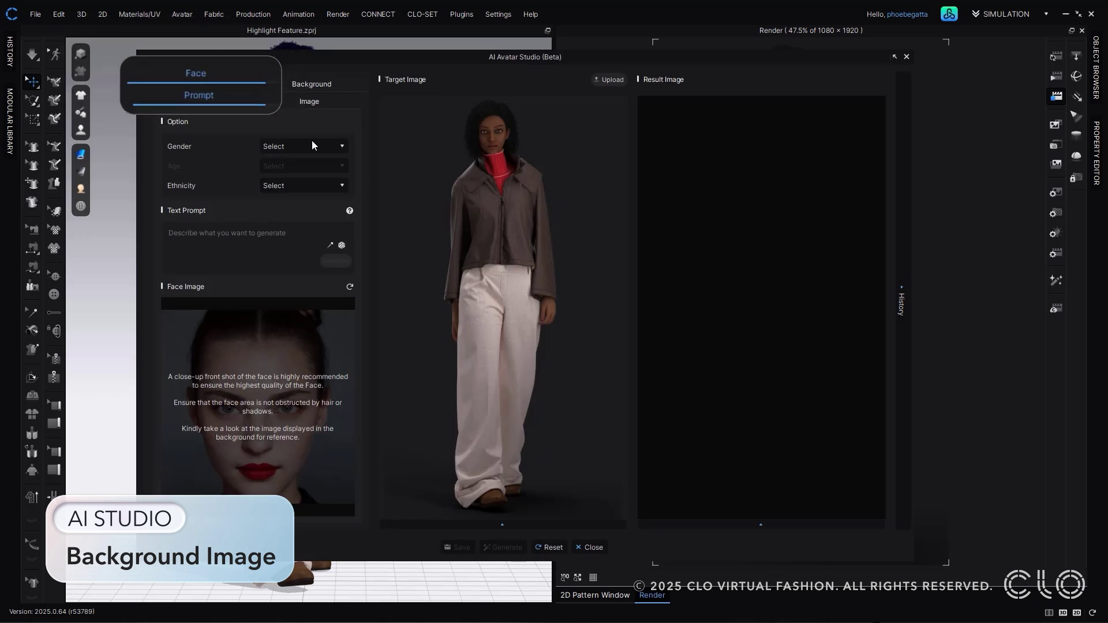
left_click(311, 146)
left_click(327, 163)
left_click(345, 149)
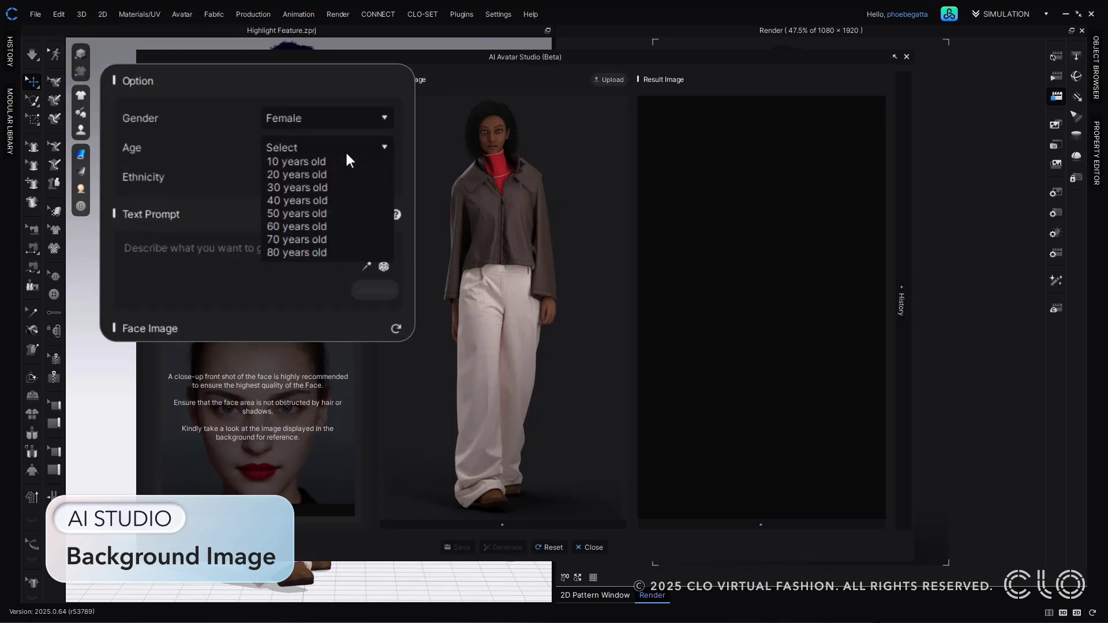
left_click(322, 222)
left_click(363, 176)
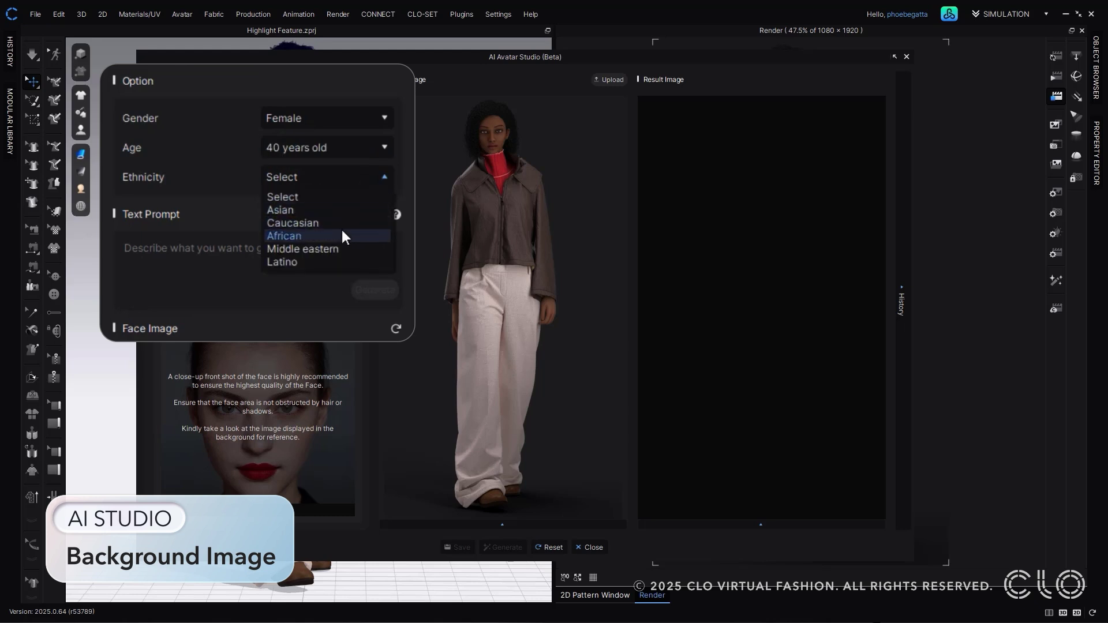
left_click(342, 231)
left_click(366, 266)
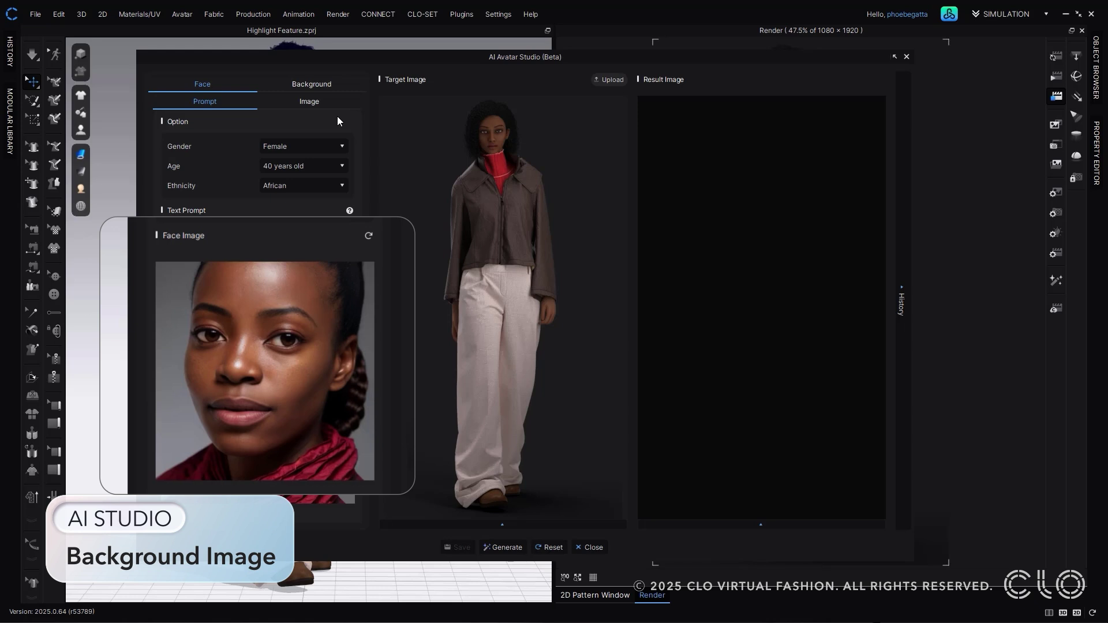
Upload a portrait photo as the face image and generate the new avatar face
left_click(340, 103)
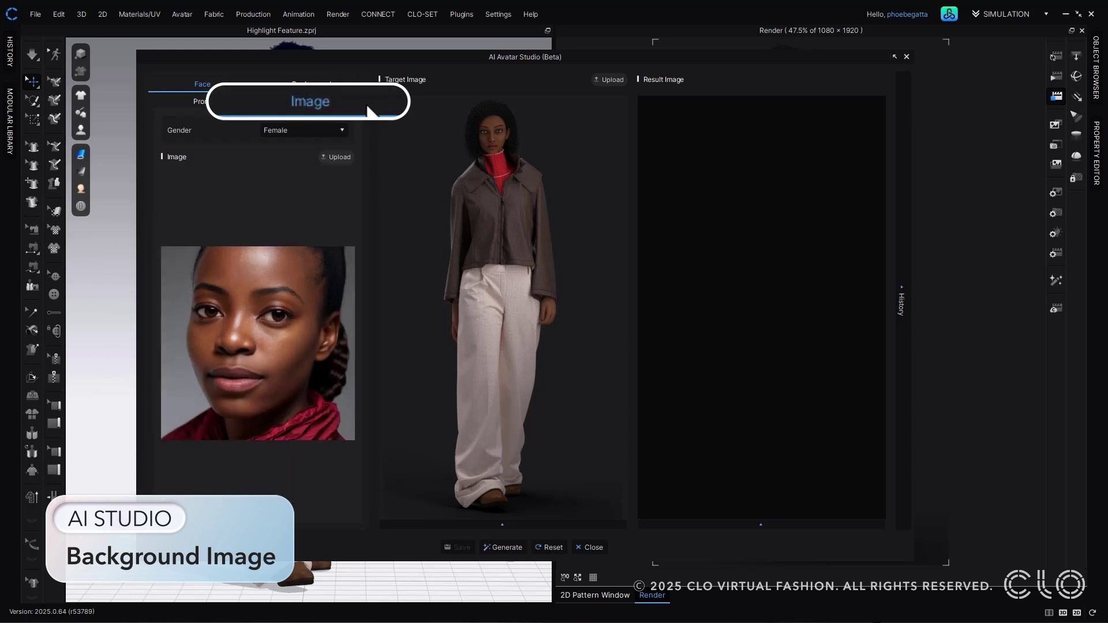
left_click(362, 155)
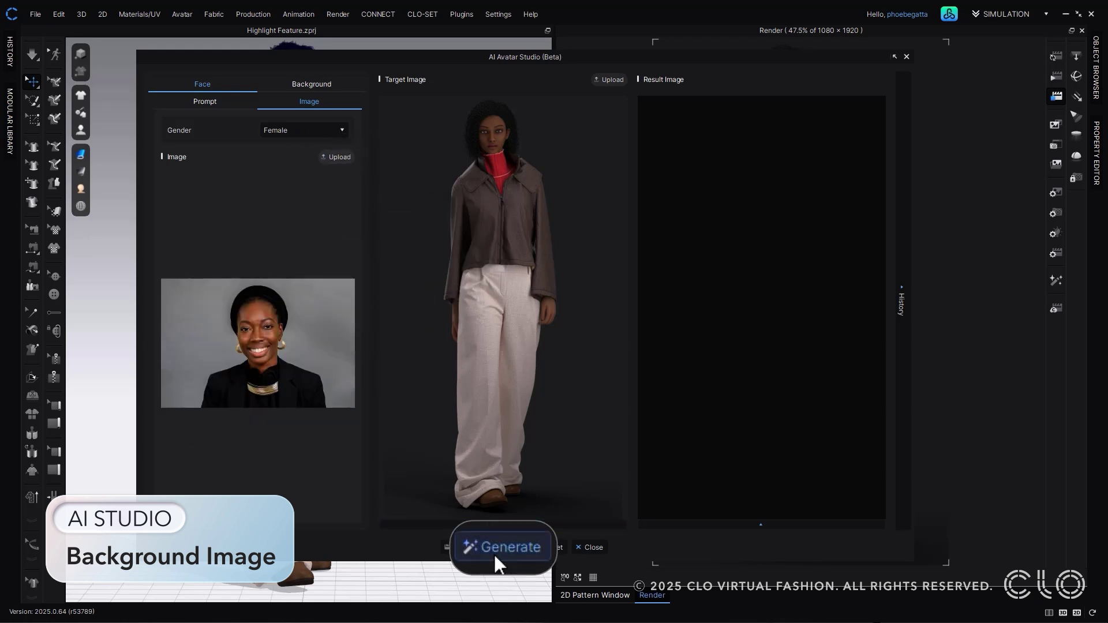
left_click(493, 547)
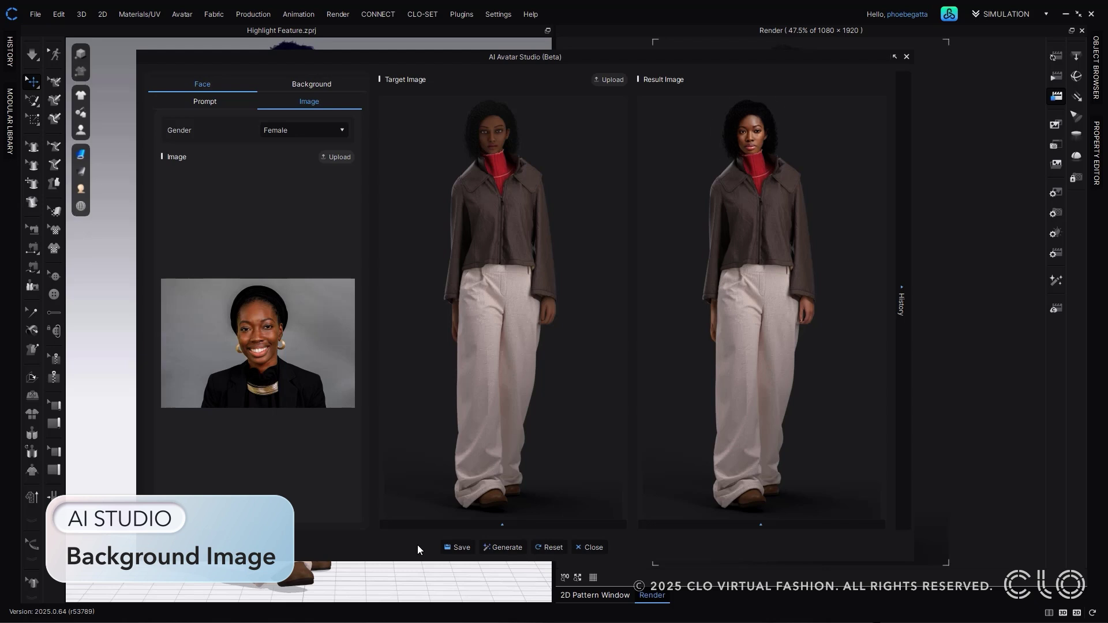
Generate and apply a City Street background with the Dreamy theme
left_click(341, 85)
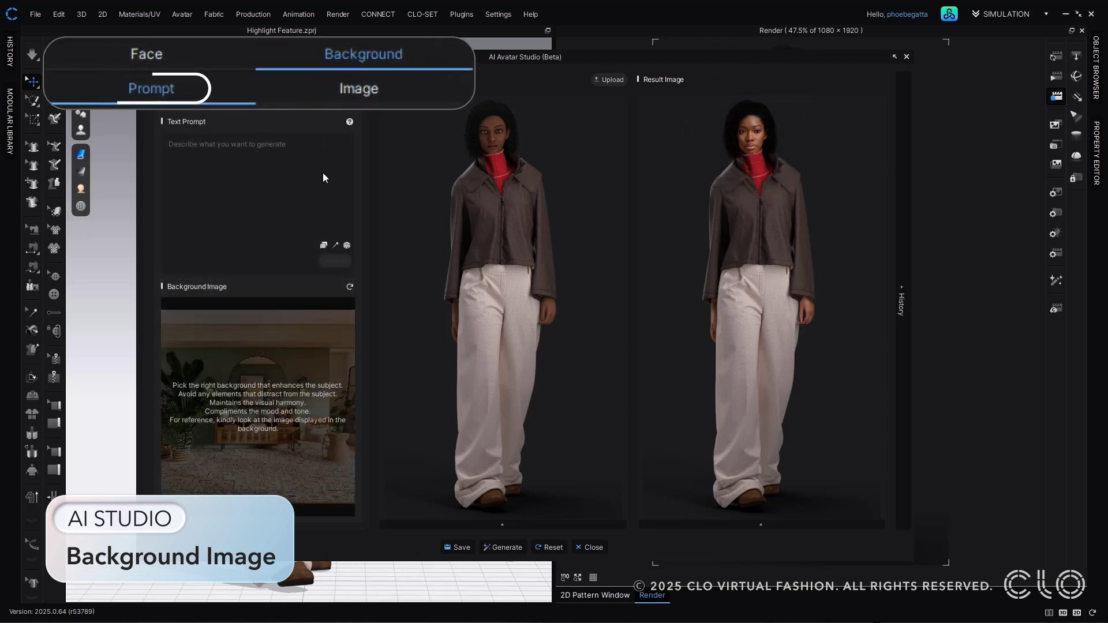
left_click(323, 245)
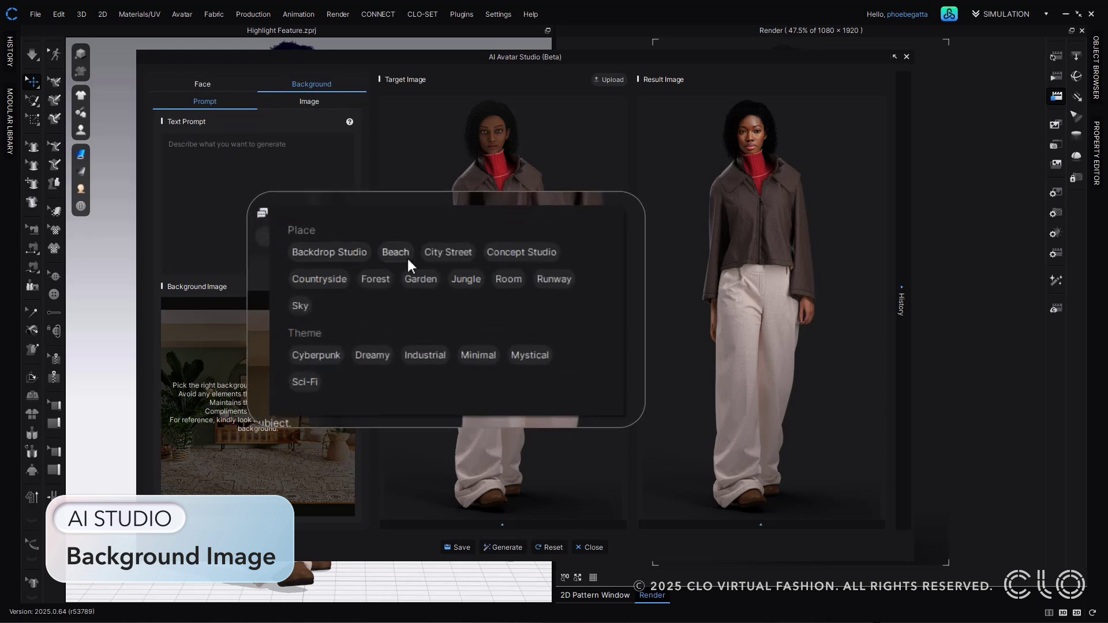
left_click(448, 254)
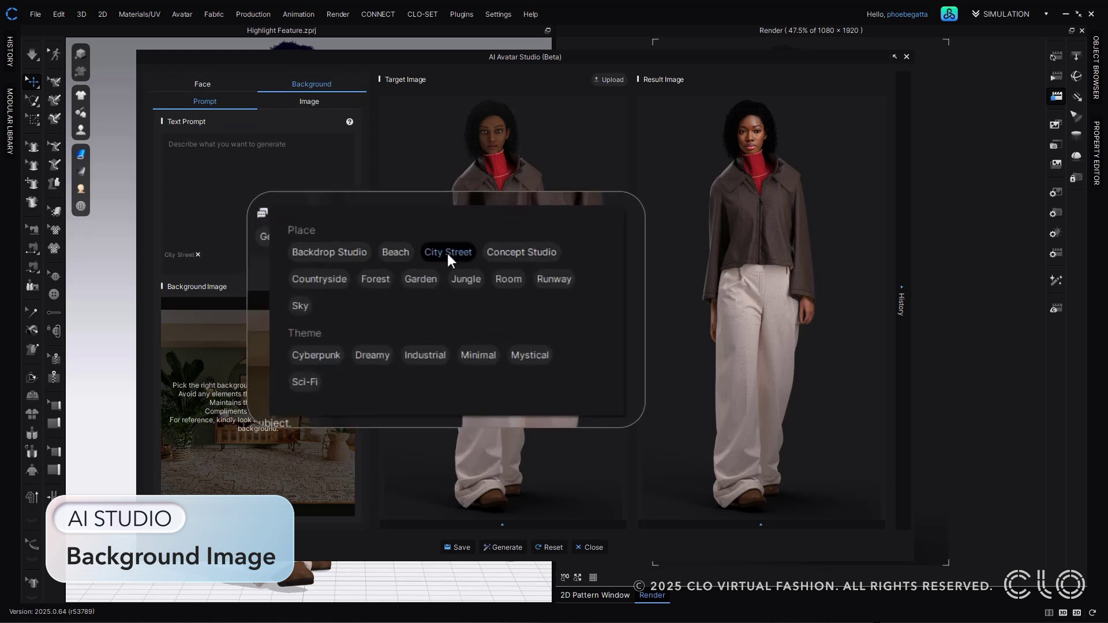
left_click(365, 355)
left_click(335, 260)
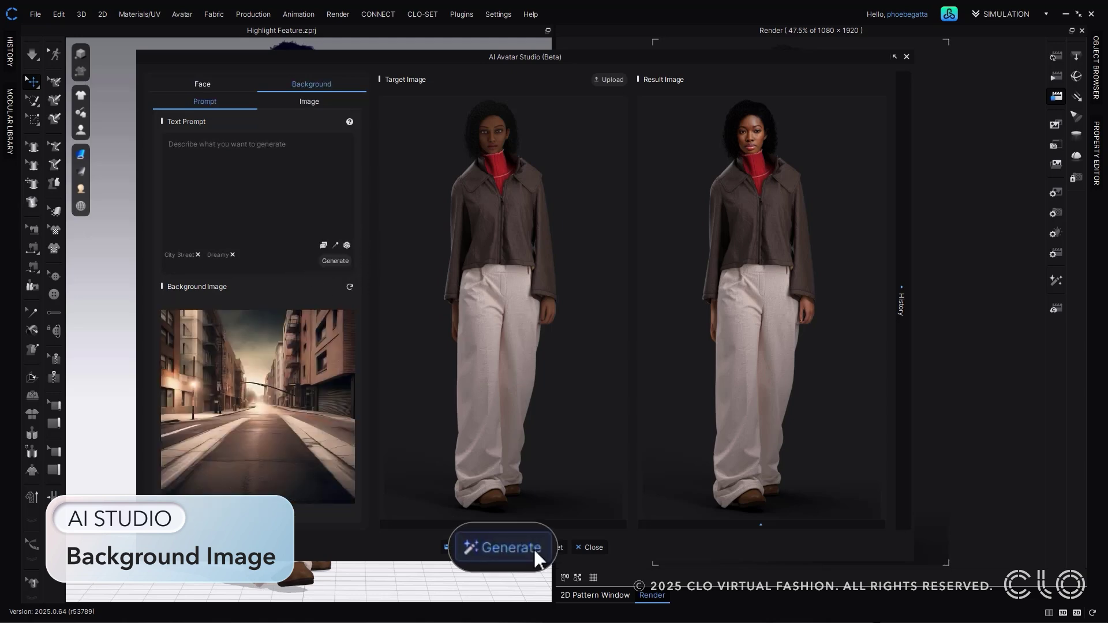
left_click(518, 548)
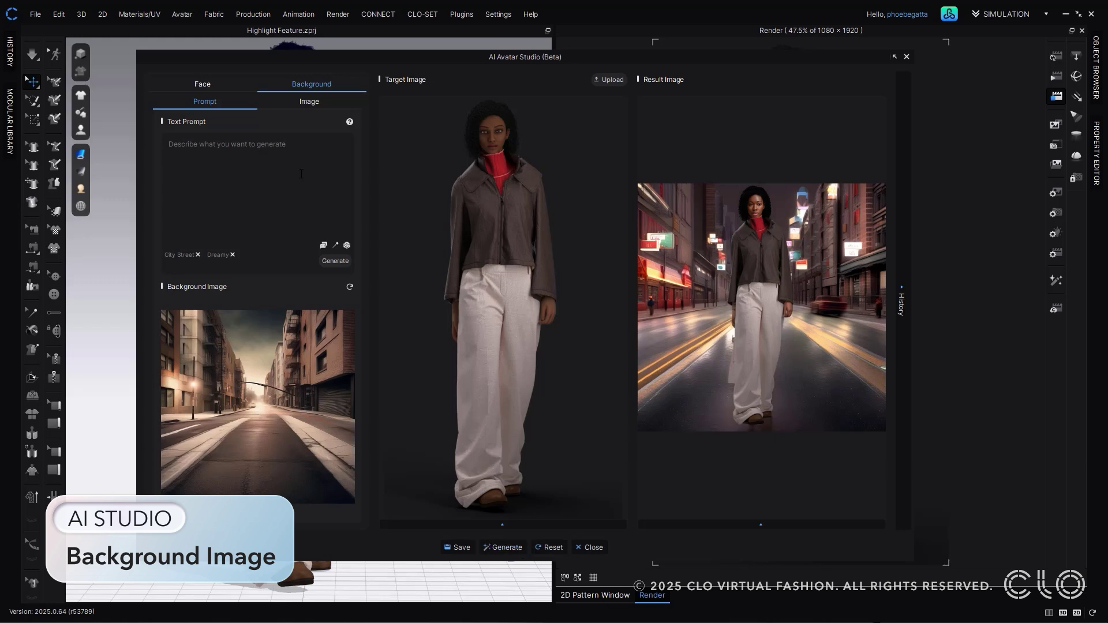
Generate a Minimal, Runway, Mystical background with the prompt 'Dramatic Lighting Fashio' and apply it
left_click(324, 249)
left_click(518, 289)
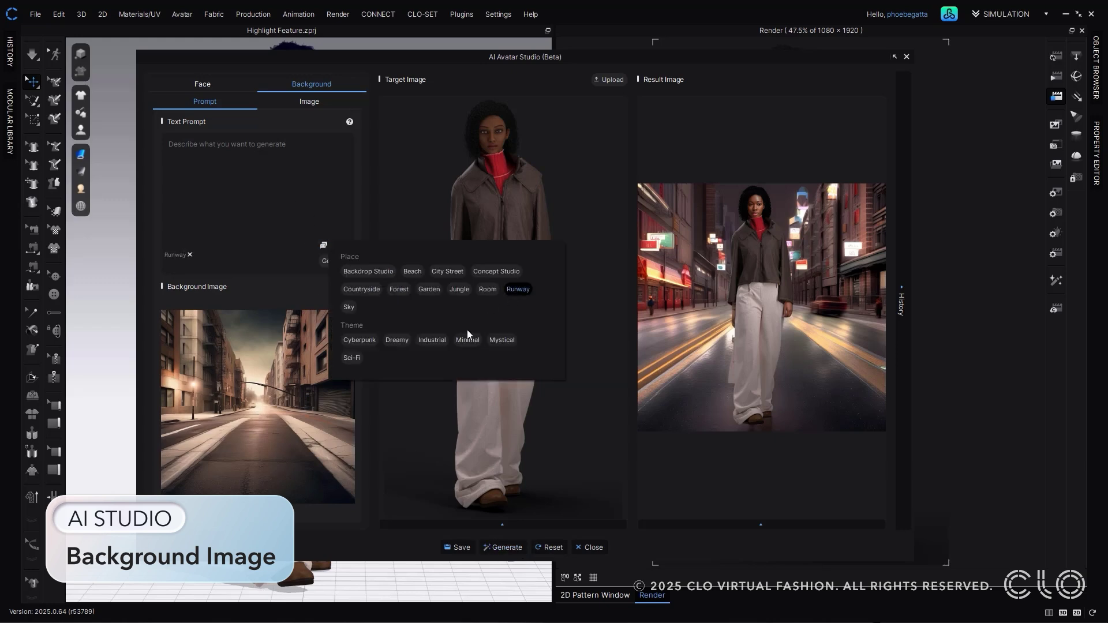
left_click(501, 341)
left_click(250, 150)
type("Dram")
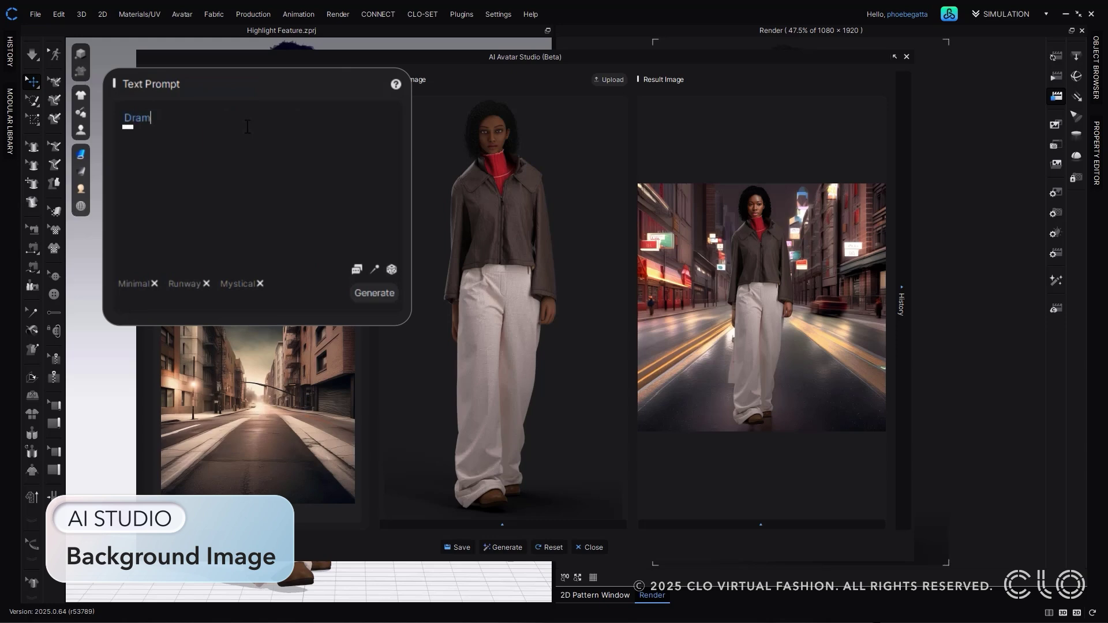
type("atic Lighting F")
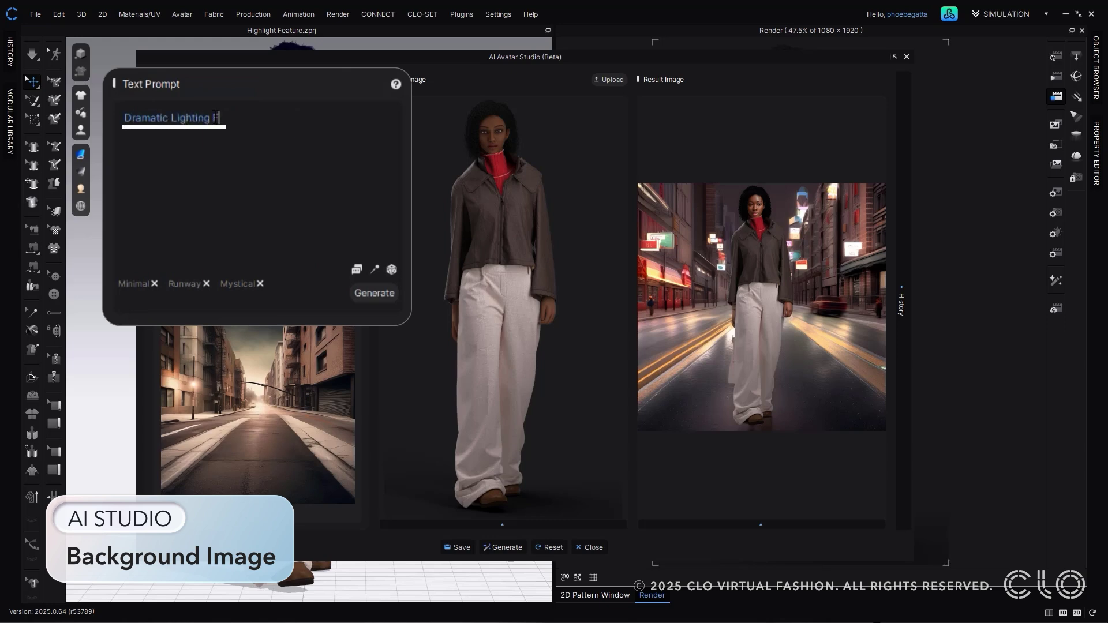
type("ashion Runway")
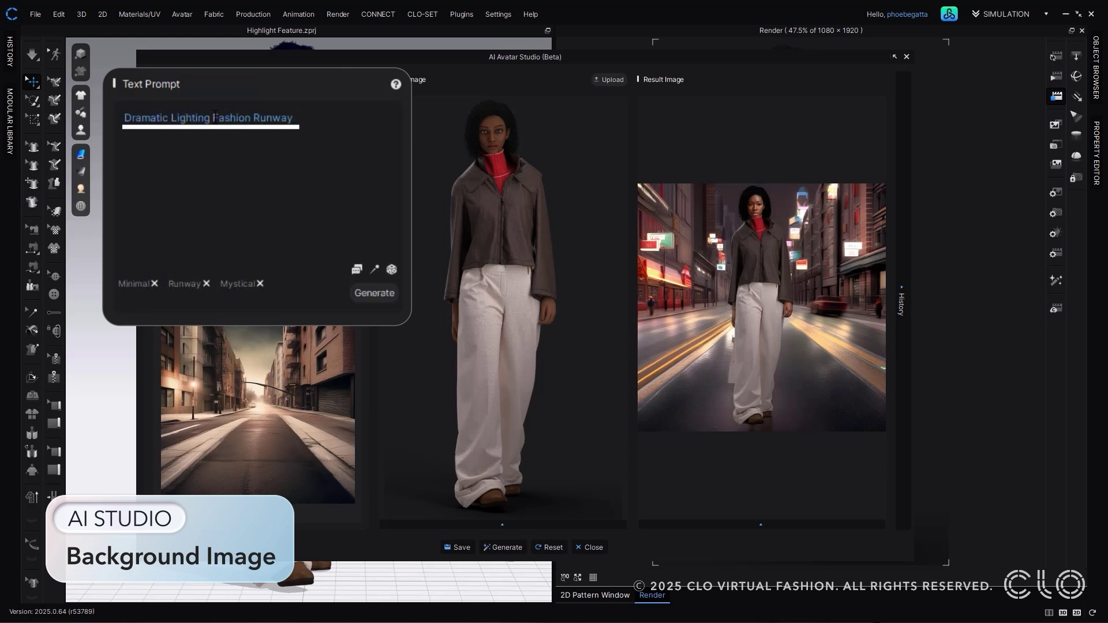
key("Return")
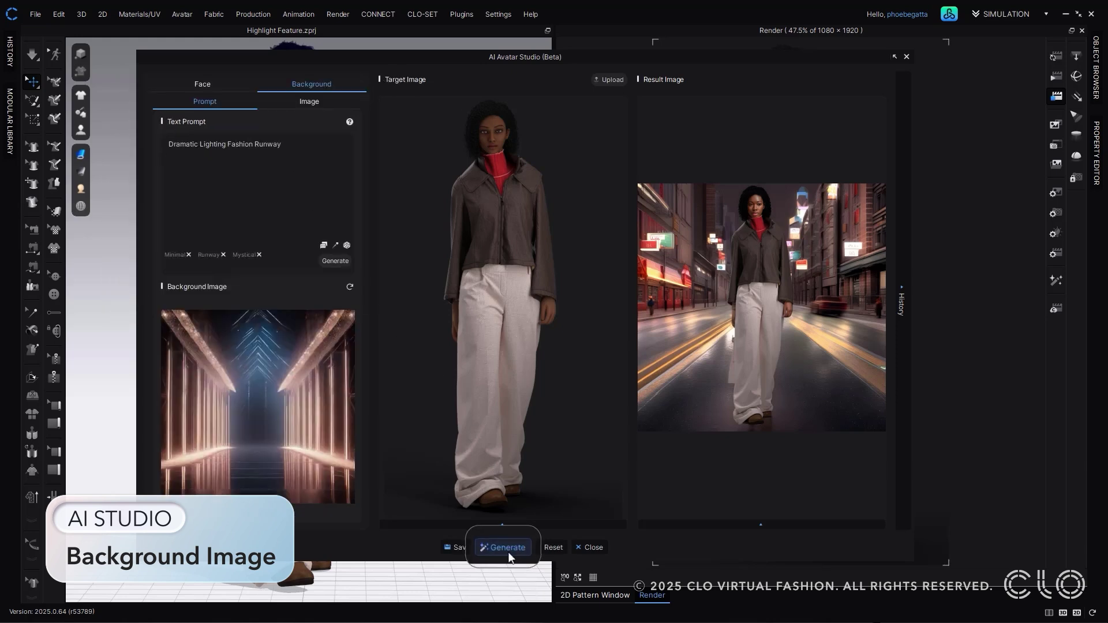
left_click(508, 548)
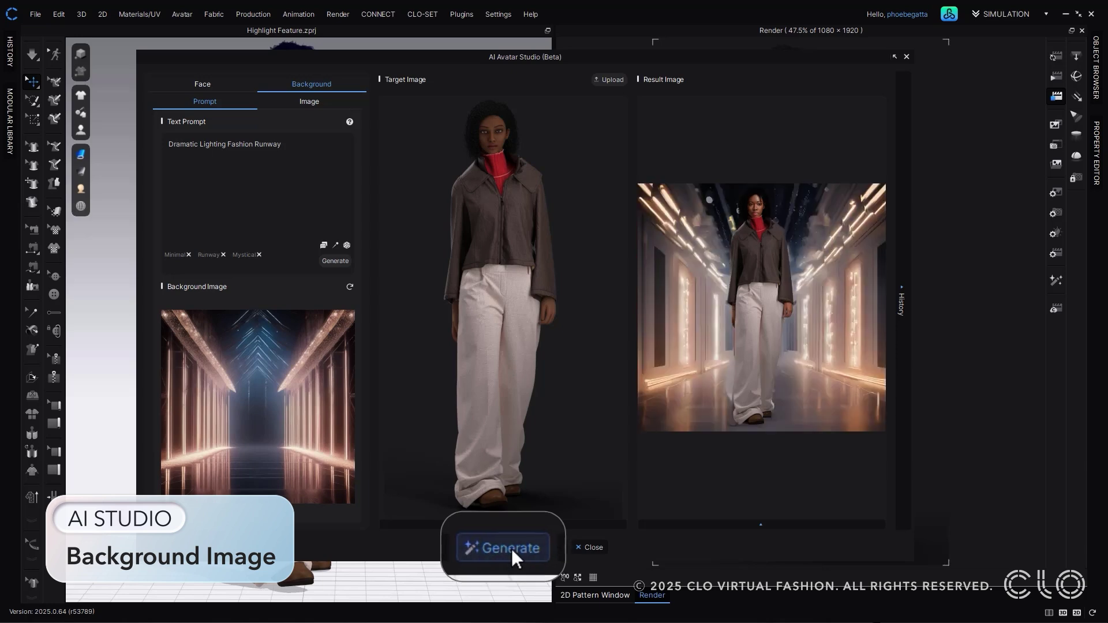
Upload a white room photo as the background image and regenerate the result
left_click(319, 102)
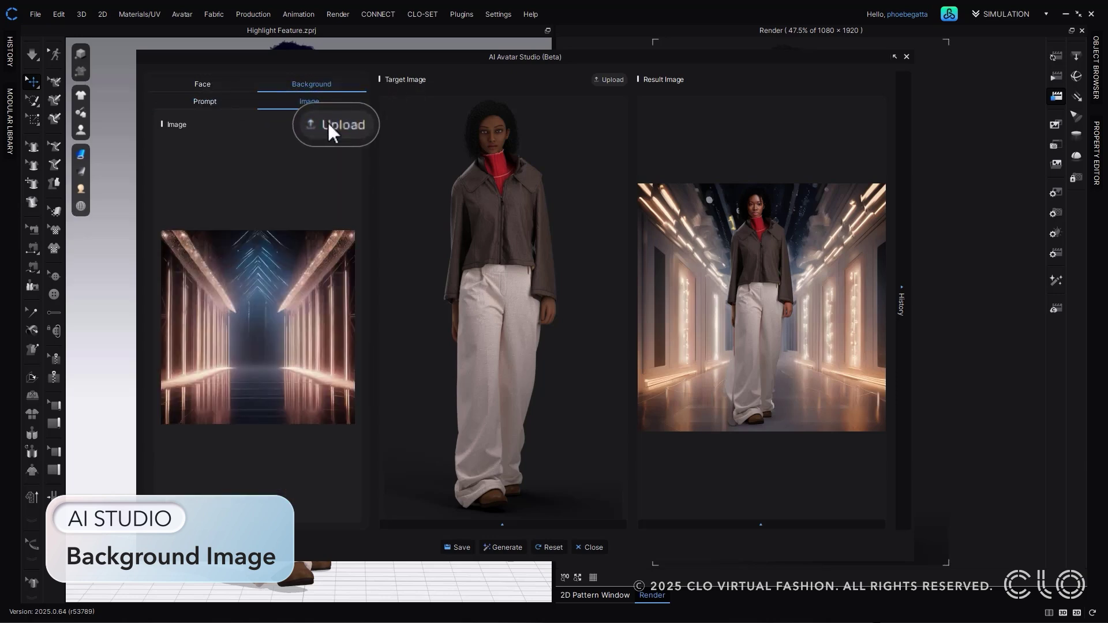
left_click(329, 123)
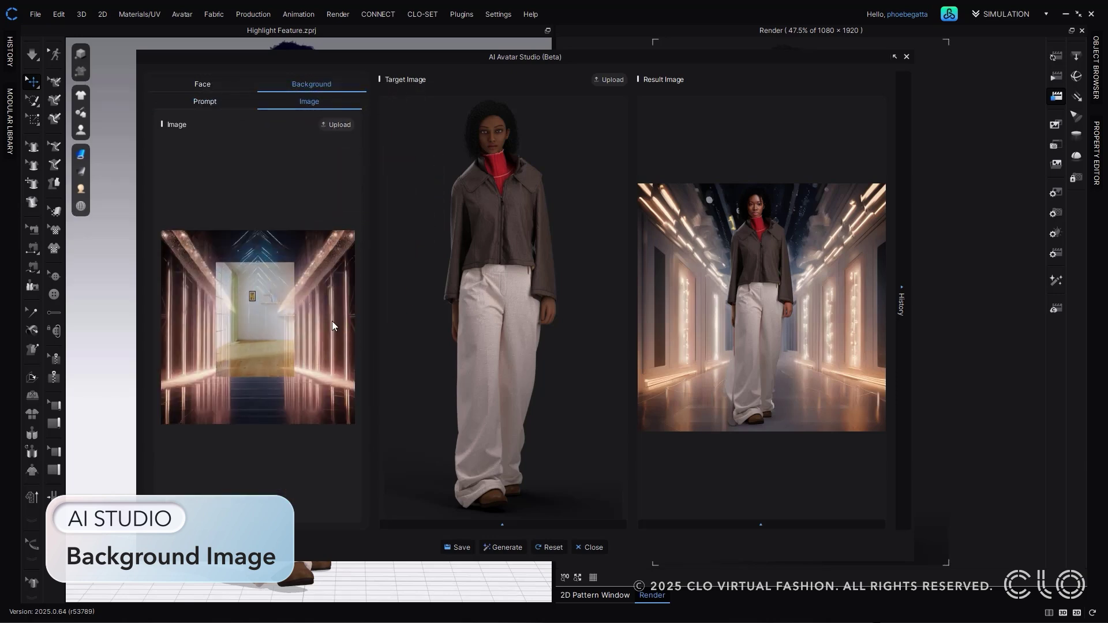
left_click(503, 548)
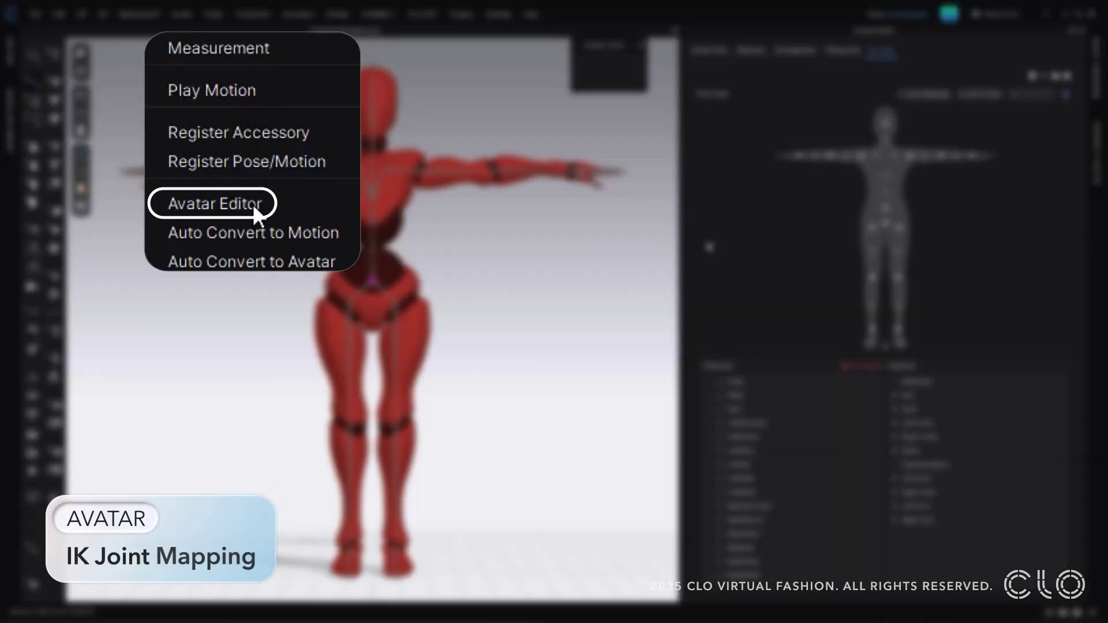
Map the Head and Waist IK joints, then auto-map the remaining required joints
left_click(254, 205)
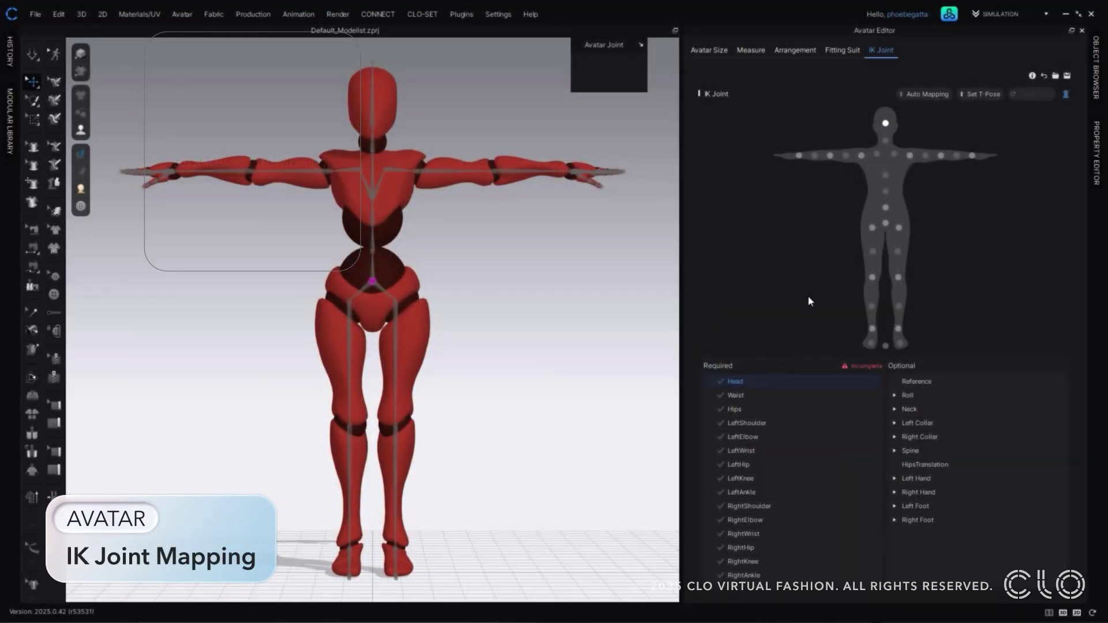
left_click(372, 124)
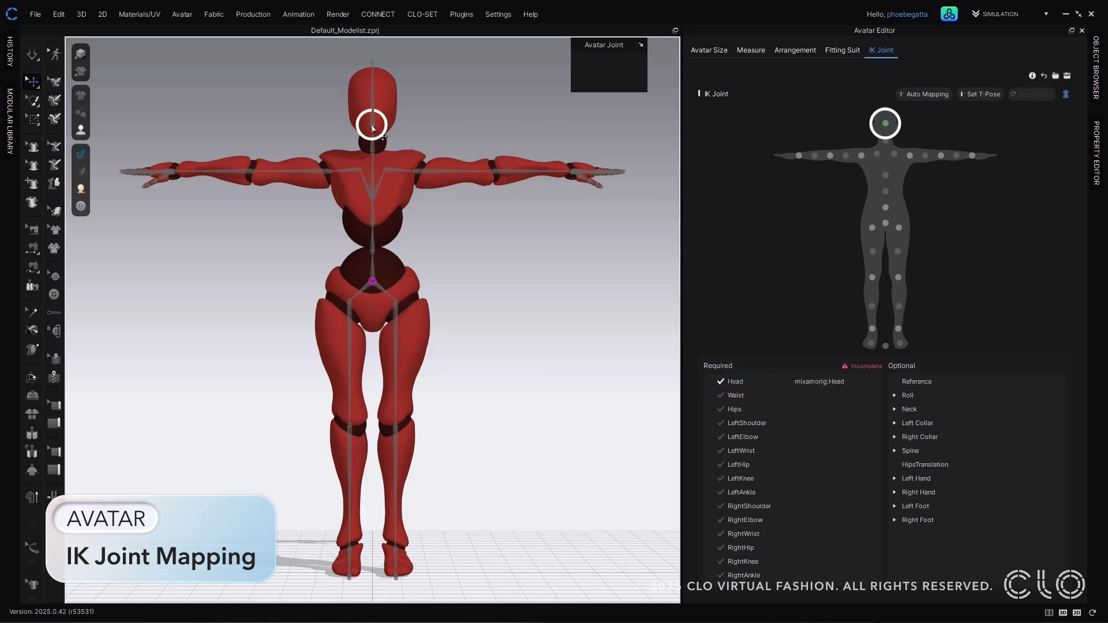
left_click(728, 395)
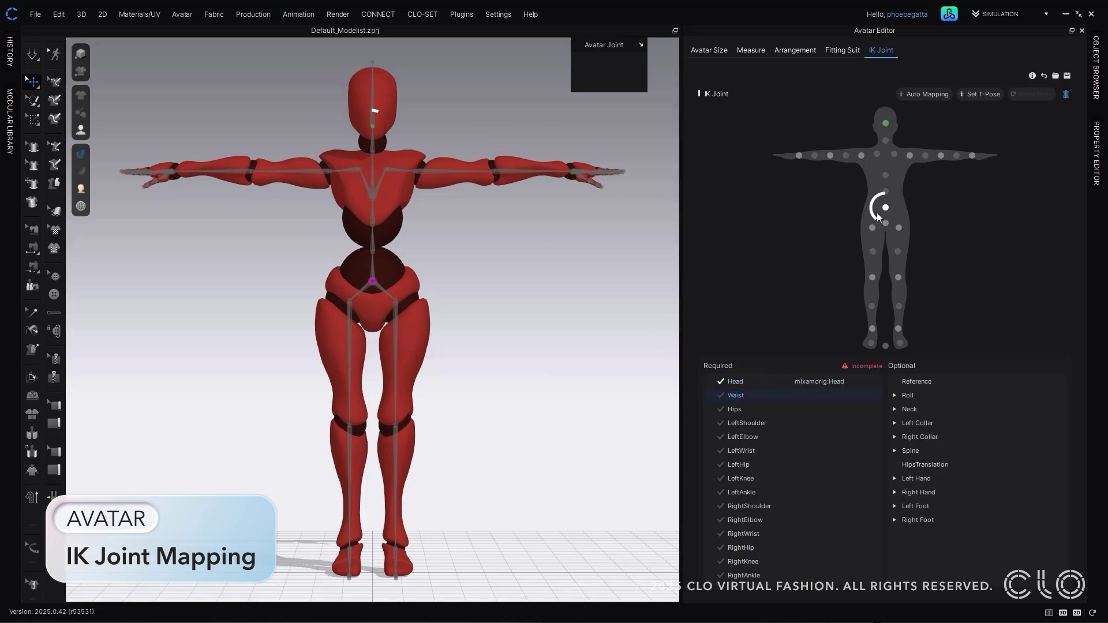
left_click(372, 282)
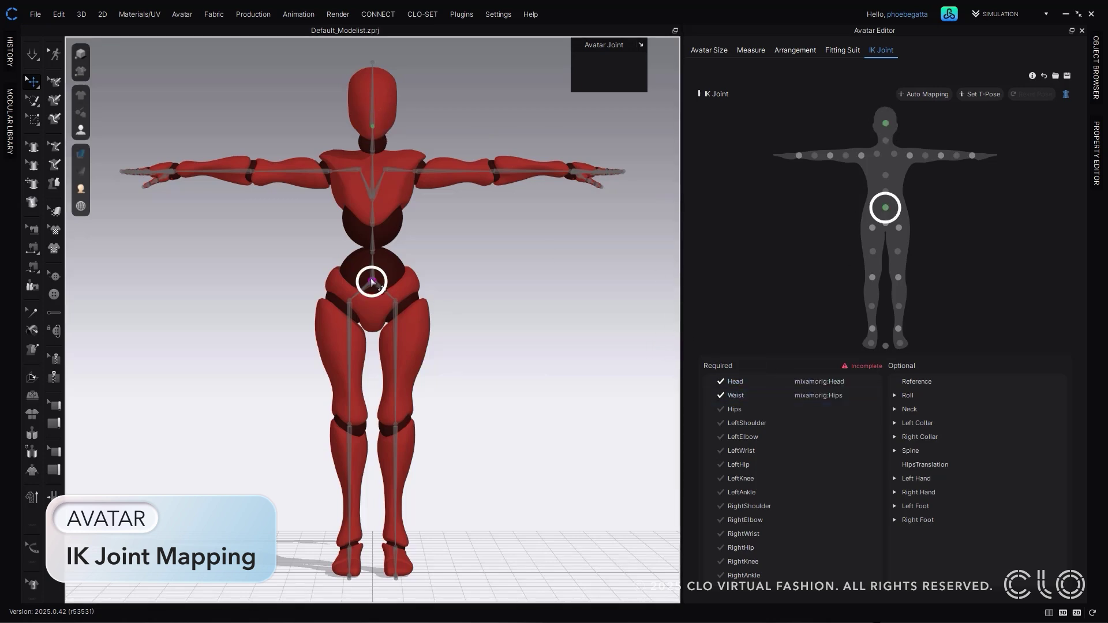
left_click(926, 94)
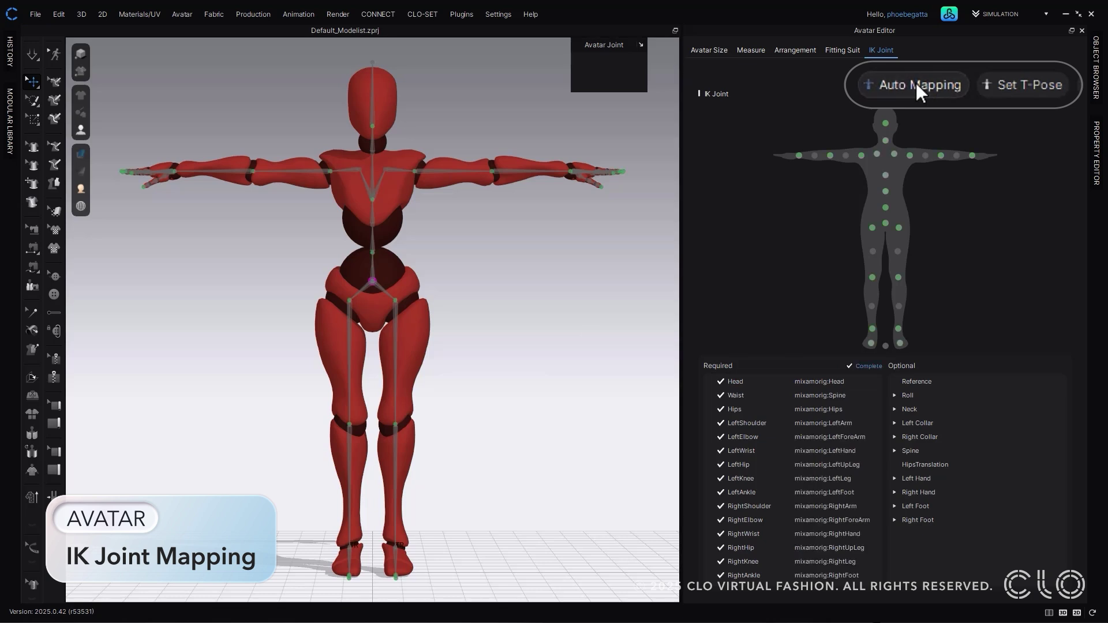
Load the FV2_Standing_01 and then the FV2_Standing_03 female pose onto the mannequin
left_click(985, 94)
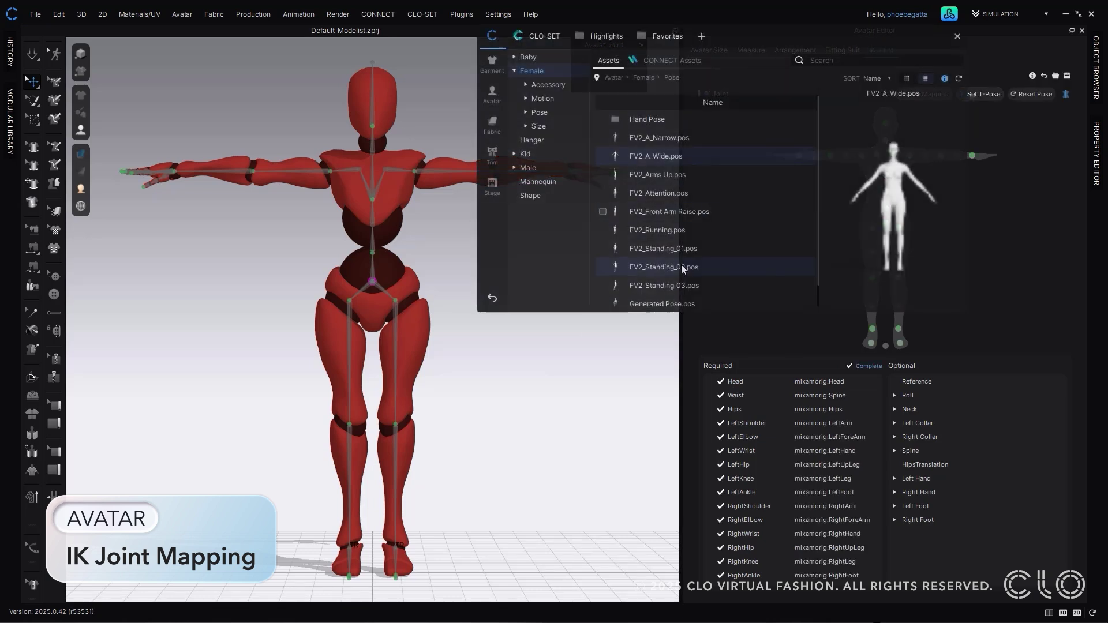
double_click(674, 252)
left_click(577, 354)
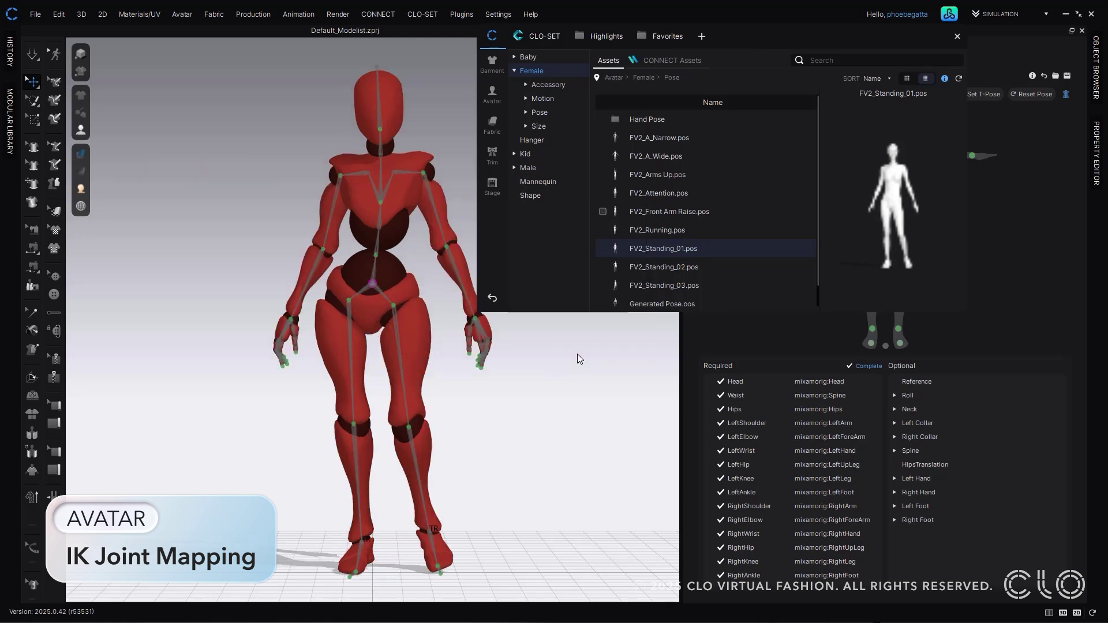
double_click(652, 284)
left_click(580, 354)
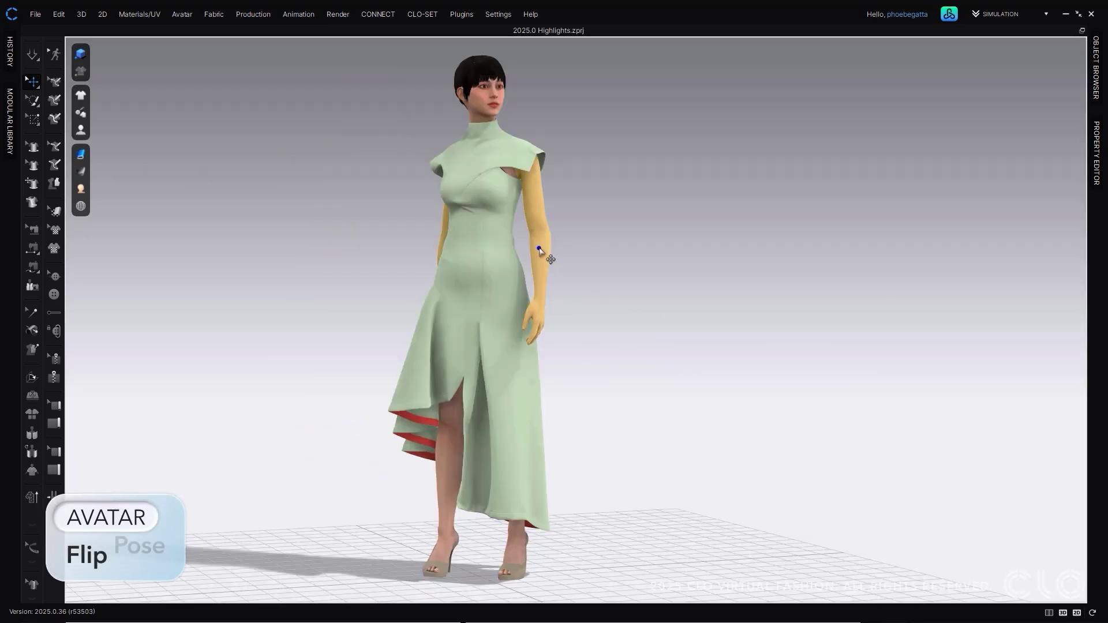
Apply Flip Pose to the avatar so the green dress re-drapes on the mirrored stance
right_click(538, 248)
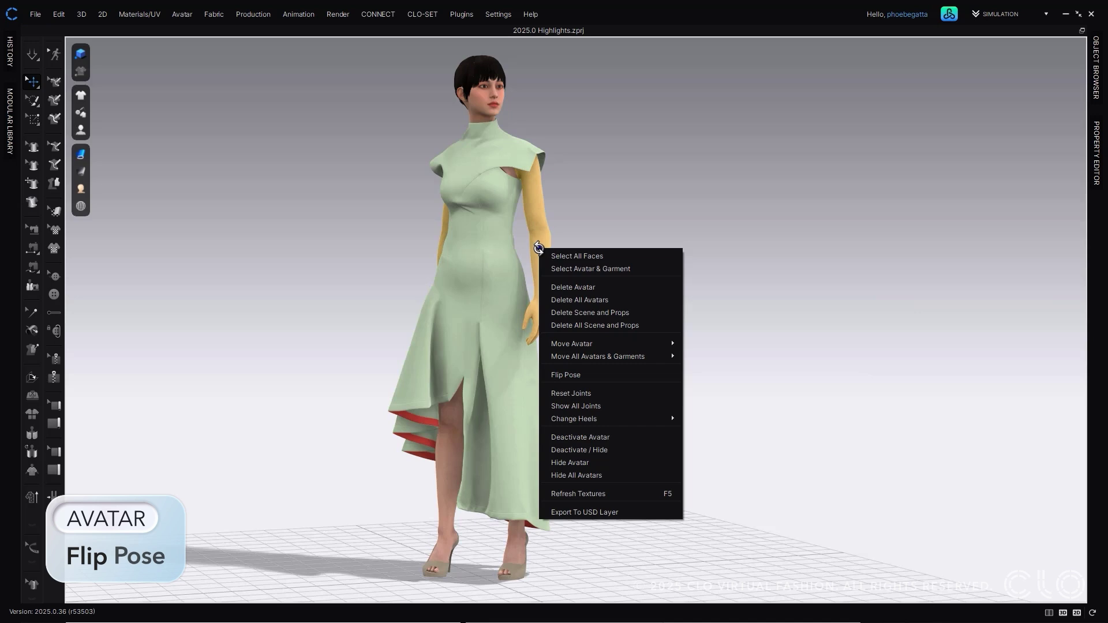
left_click(594, 376)
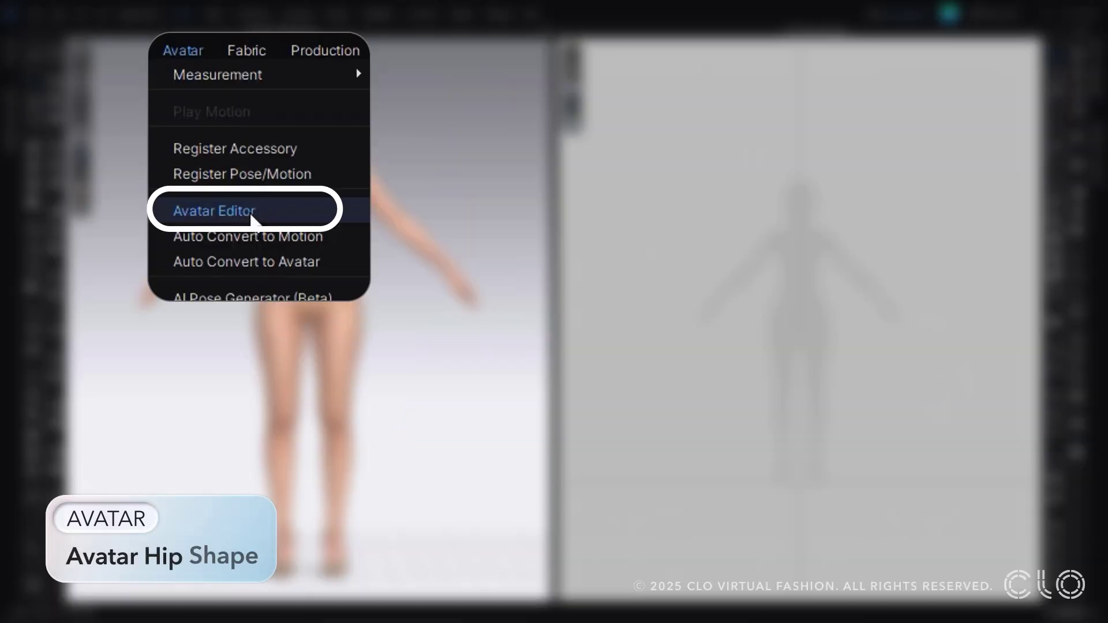
Set the avatar's Hip Dips to 73% and hip Volume to 100%
left_click(251, 214)
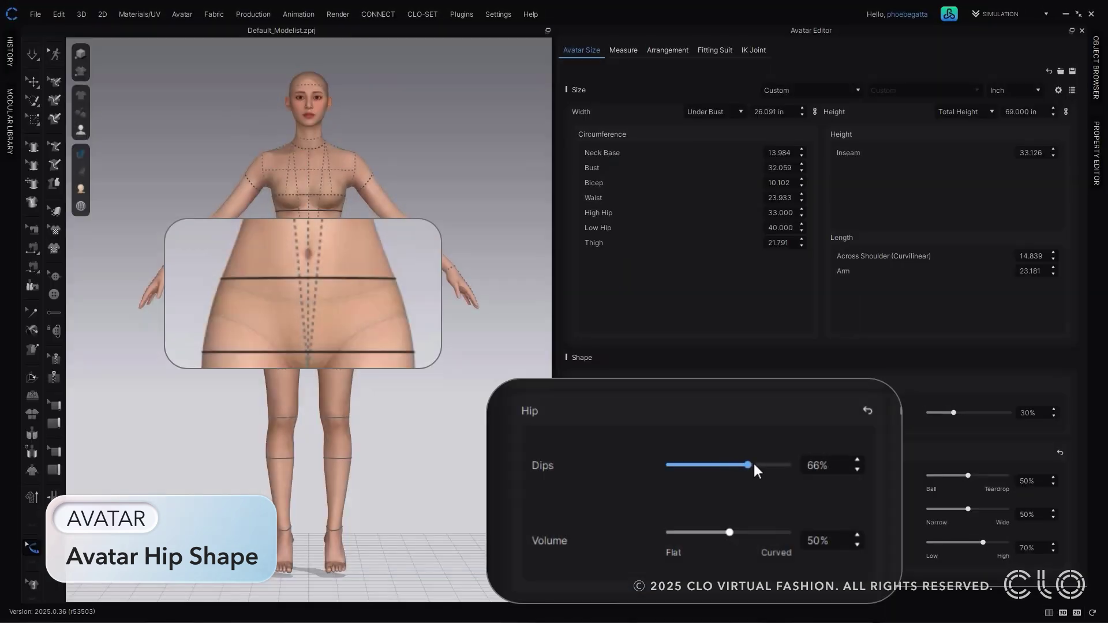
mouse_move(753, 466)
left_mouse_down()
mouse_move(770, 462)
mouse_move(681, 464)
mouse_move(779, 466)
mouse_move(740, 466)
mouse_move(760, 467)
left_mouse_up()
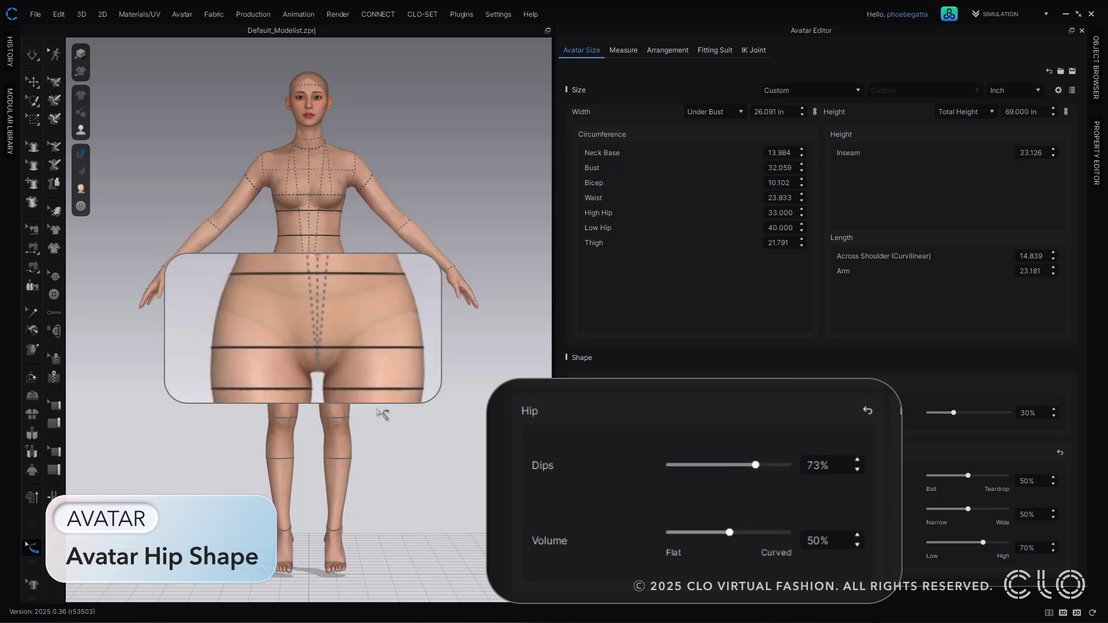
right_click_drag(378, 411, 522, 415)
left_click_drag(732, 532, 778, 532)
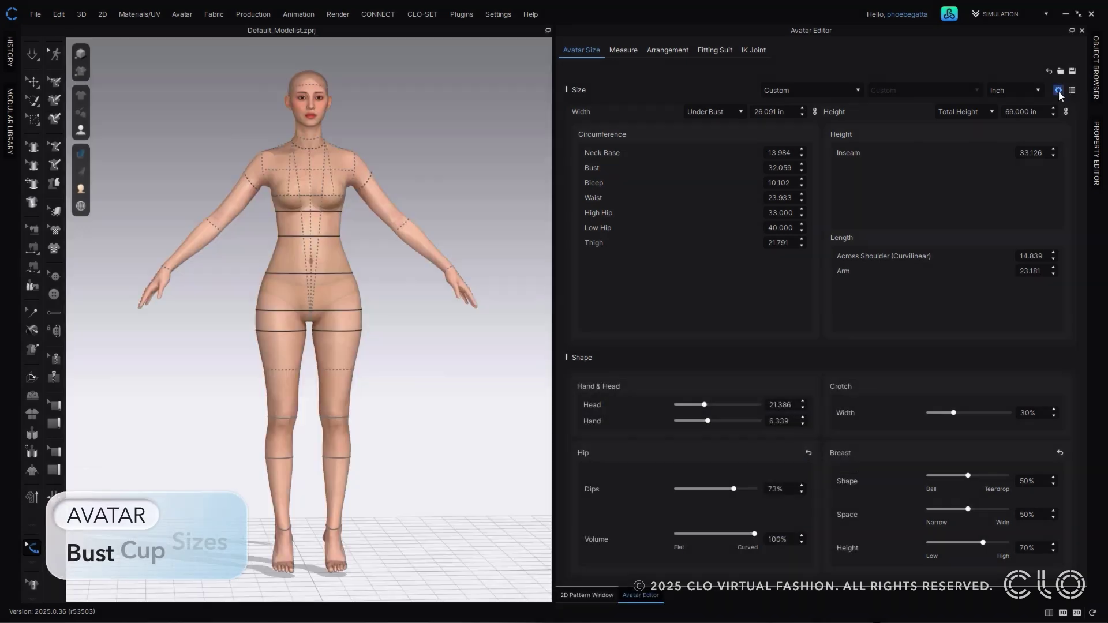
Raise the cup size count to 6, giving Size 5 8.00 and Size 6 10.00
left_click(1058, 92)
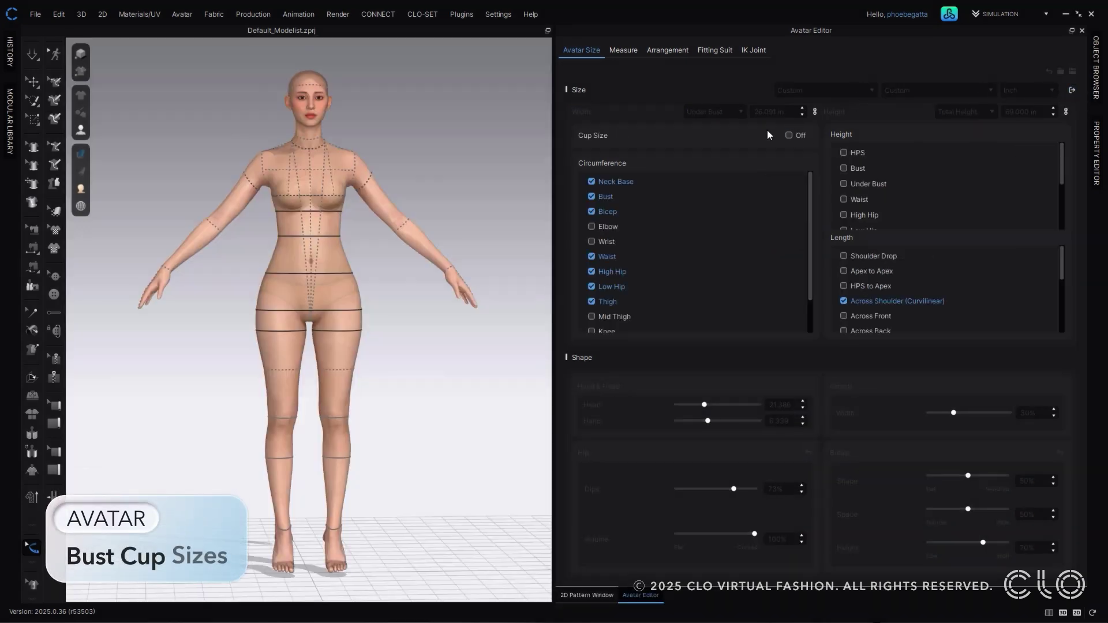
scroll(760, 168, "up", 1)
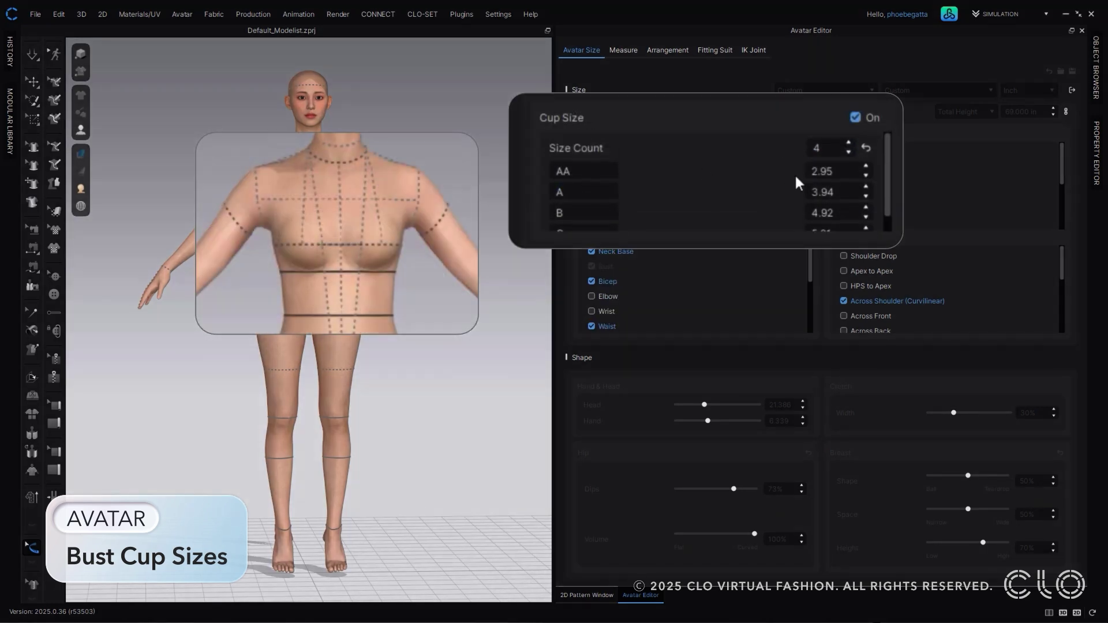
left_click(848, 144)
left_click(848, 144)
scroll(847, 173, "down", 3)
left_click(845, 176)
type("6.5")
left_click(850, 197)
type("7")
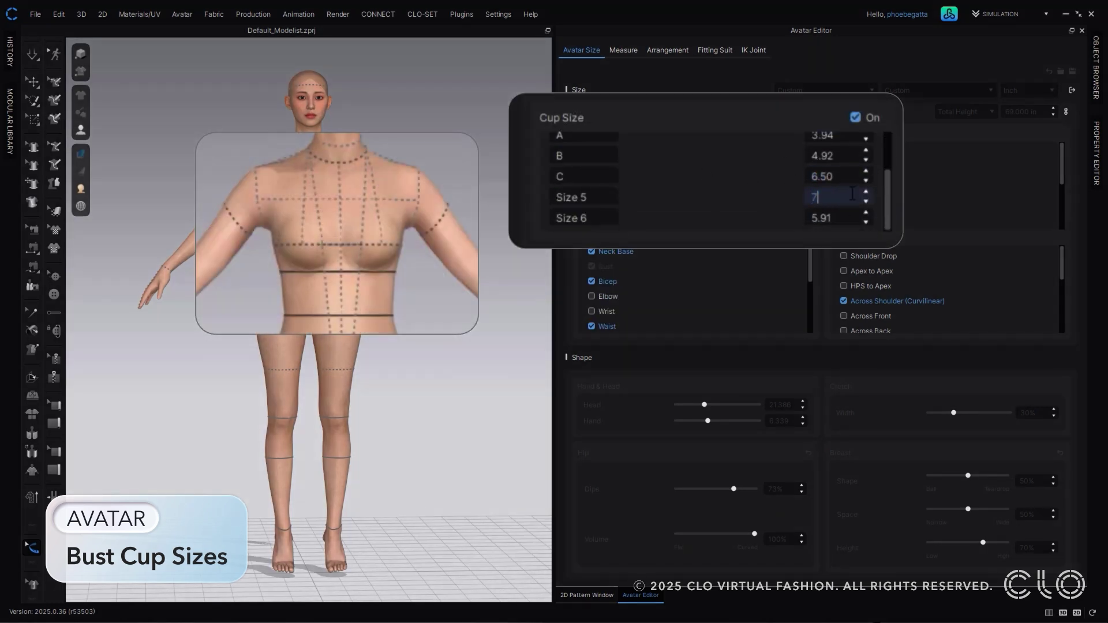
type("8")
left_click(850, 218)
type("10")
left_click(759, 203)
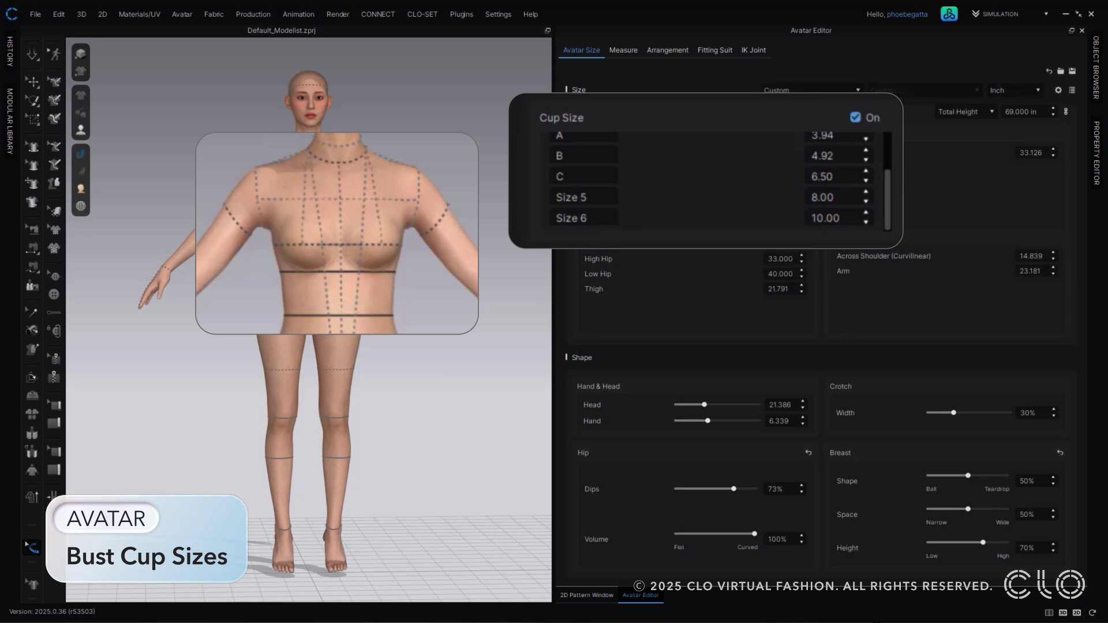
Preview cup sizes A, B, C, 5 and 6 on the avatar, settling on cup C
left_click(855, 120)
left_click(853, 166)
left_click(855, 120)
left_click(844, 179)
left_click(853, 120)
left_click(836, 191)
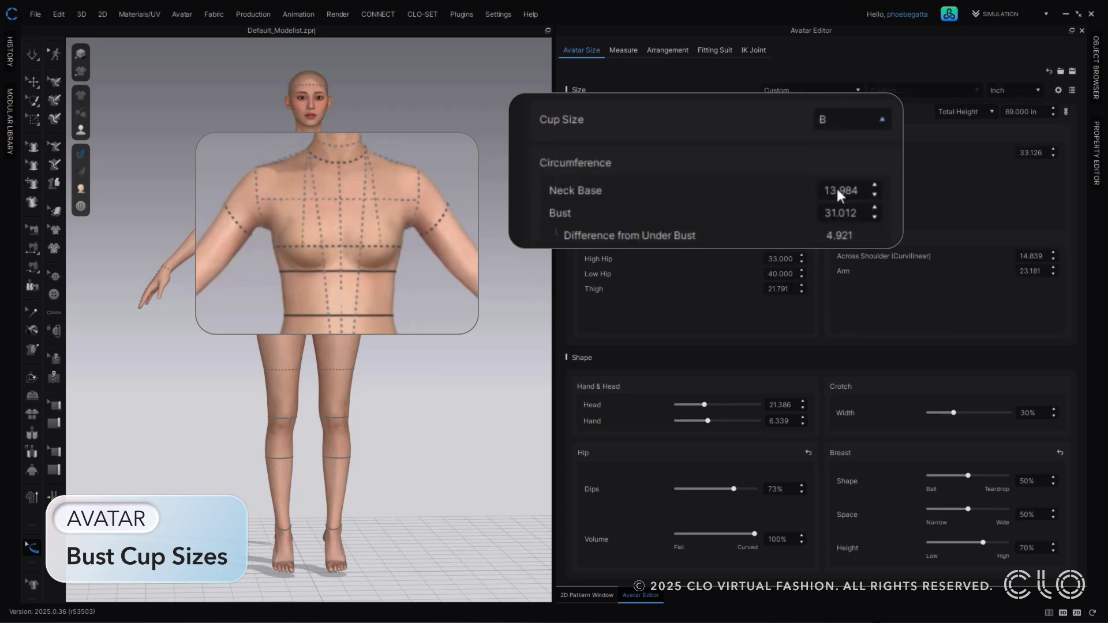
left_click(853, 120)
left_click(852, 205)
left_click(855, 120)
left_click(853, 217)
left_click(859, 120)
left_click(852, 192)
left_click(854, 120)
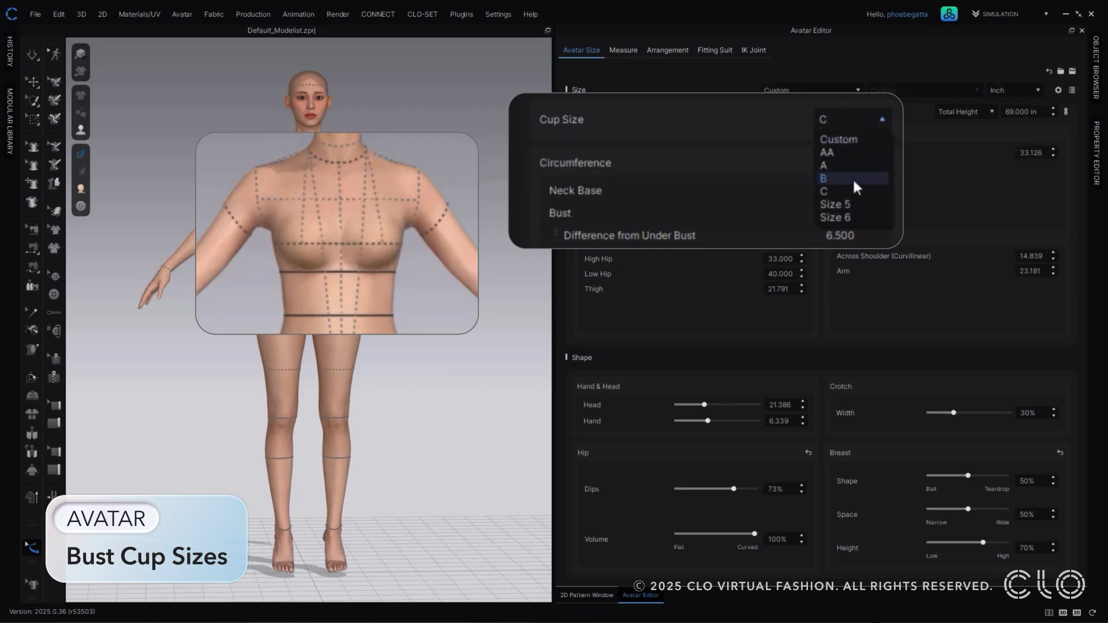
left_click(851, 192)
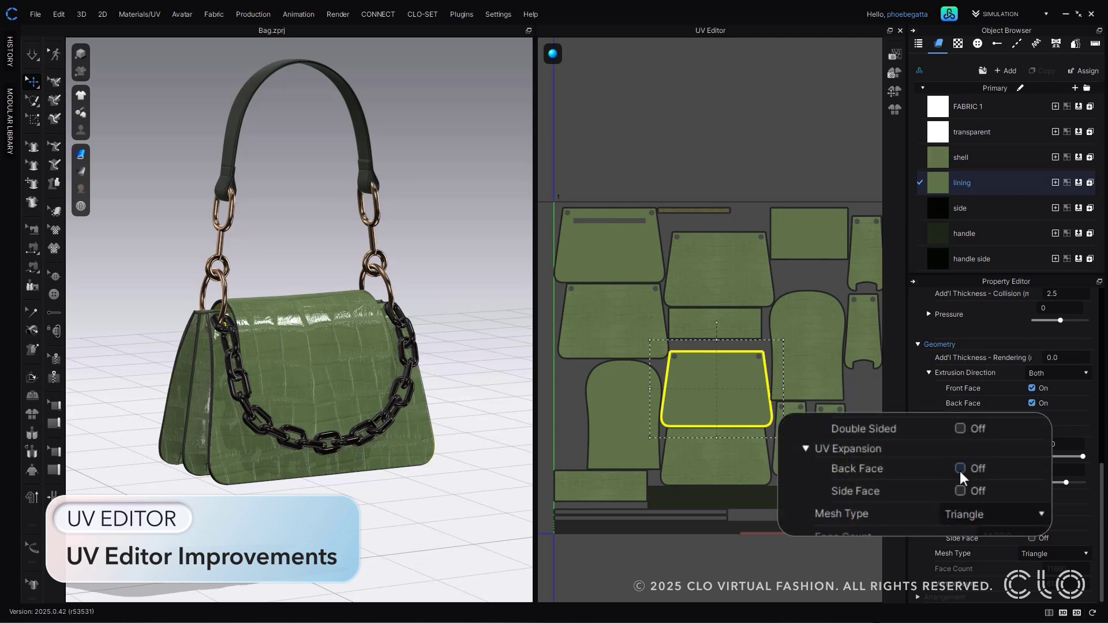
Enable UV Expansion Back Face and Side Face for the trapezoid and arched bag pieces
left_click(960, 470)
left_click(960, 491)
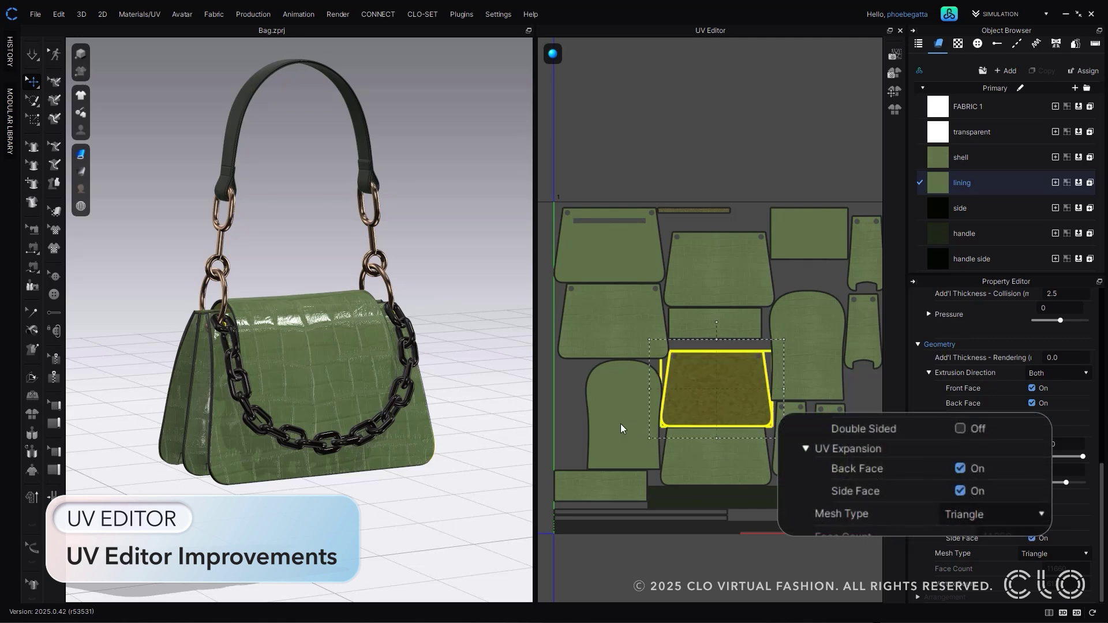
left_click(621, 424)
left_click(960, 469)
left_click(960, 492)
left_click(809, 181)
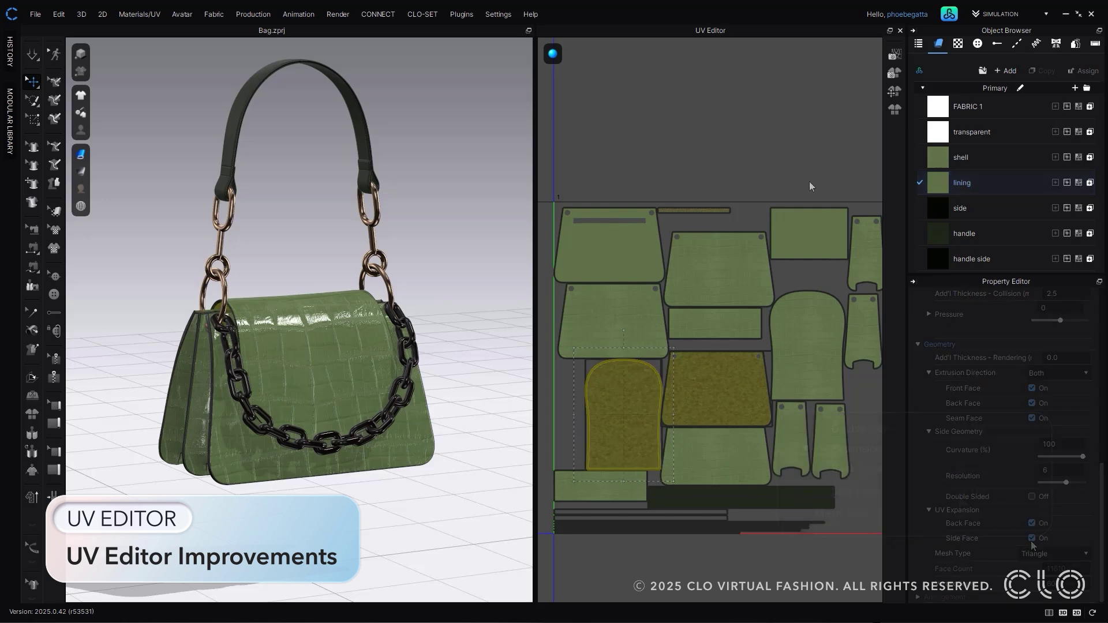
Bake the bag's textures to a PNG file in the Highlights folder
left_click(894, 73)
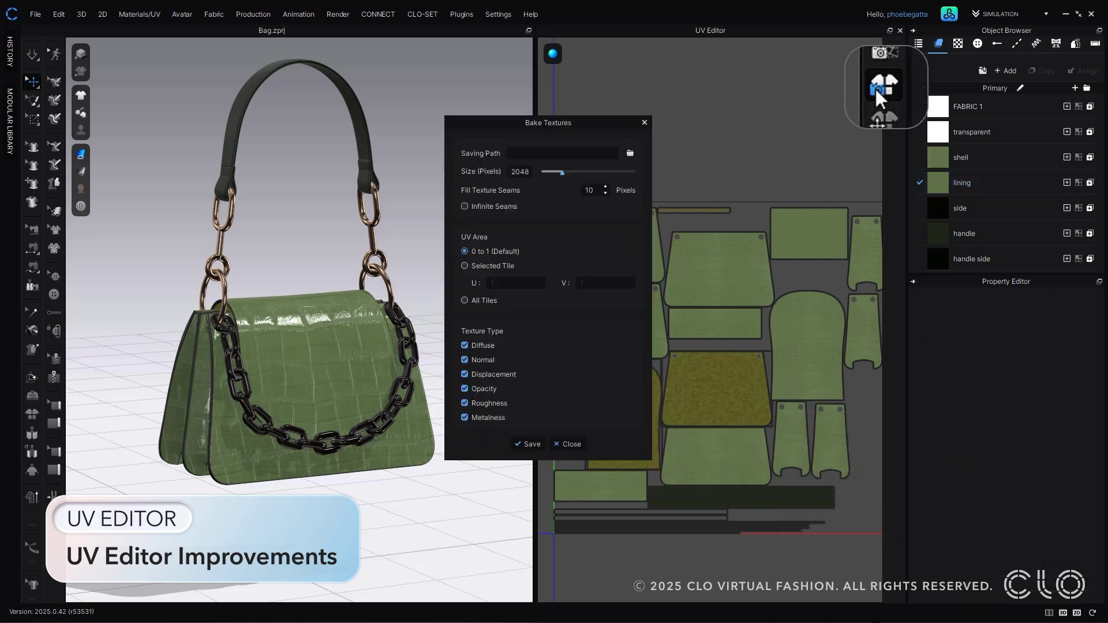
left_click(630, 153)
type("UV Highlights")
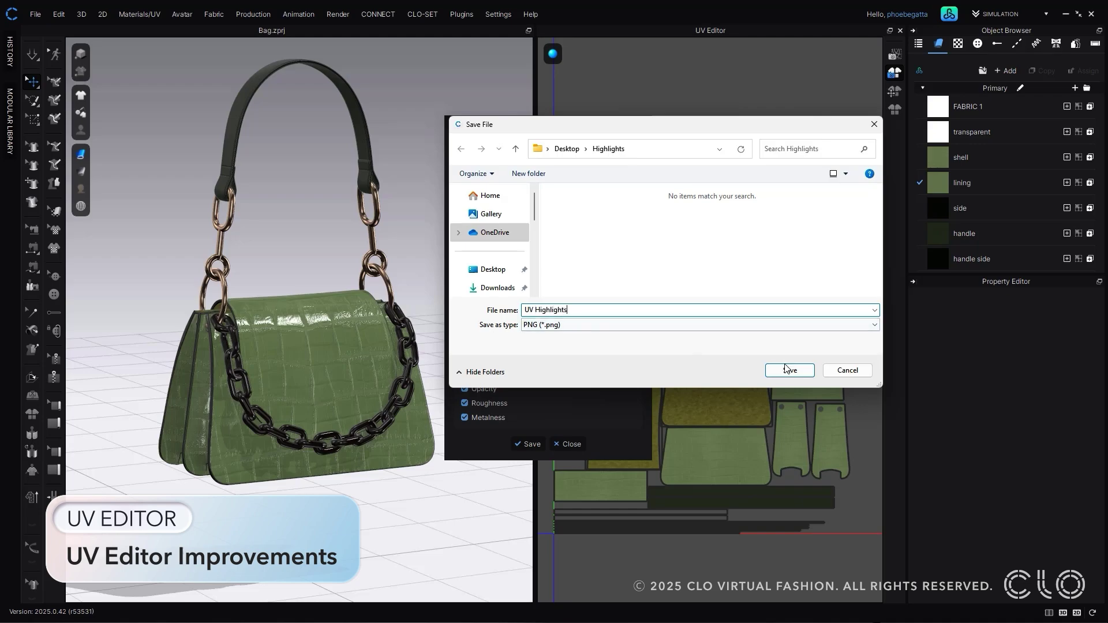
left_click(787, 370)
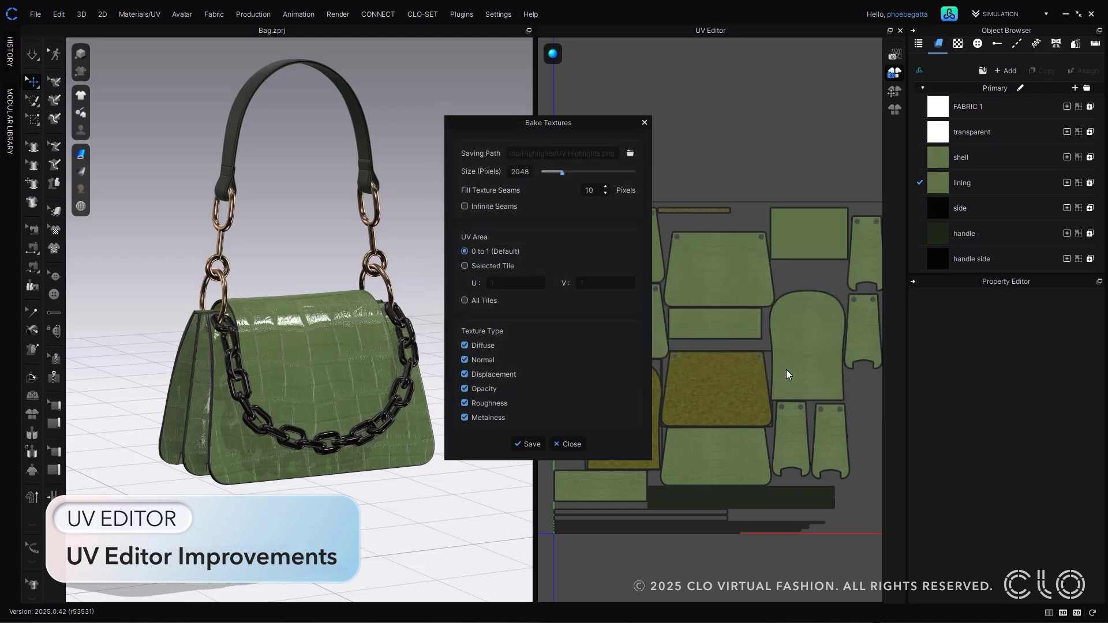
left_click(536, 443)
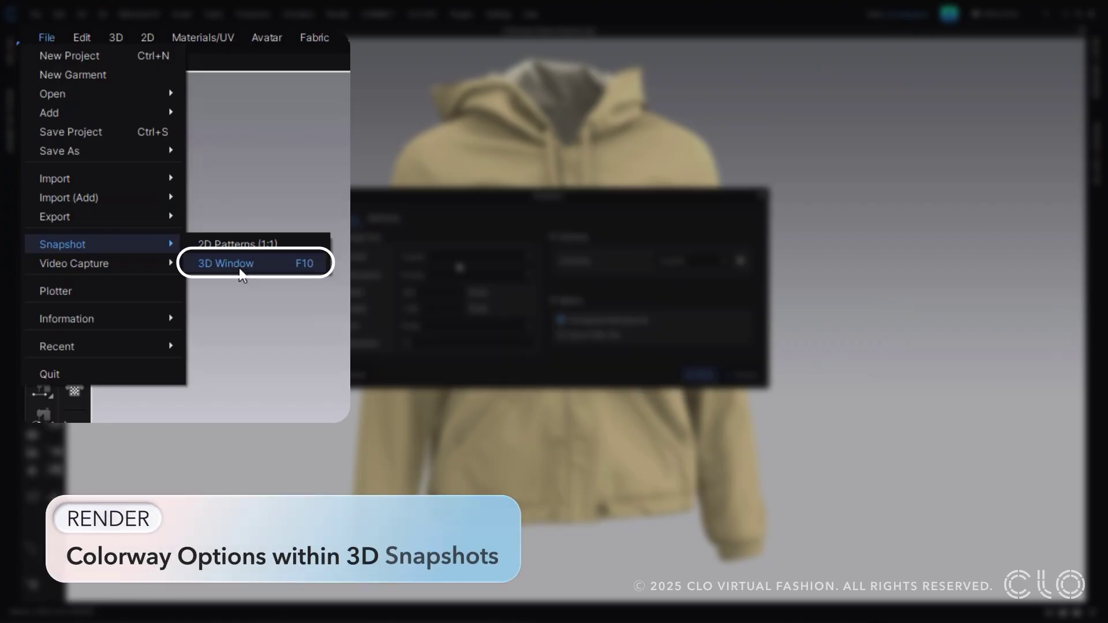
Start a 3D window snapshot with Custom colorways and refresh the four-view multiview preview
left_click(240, 270)
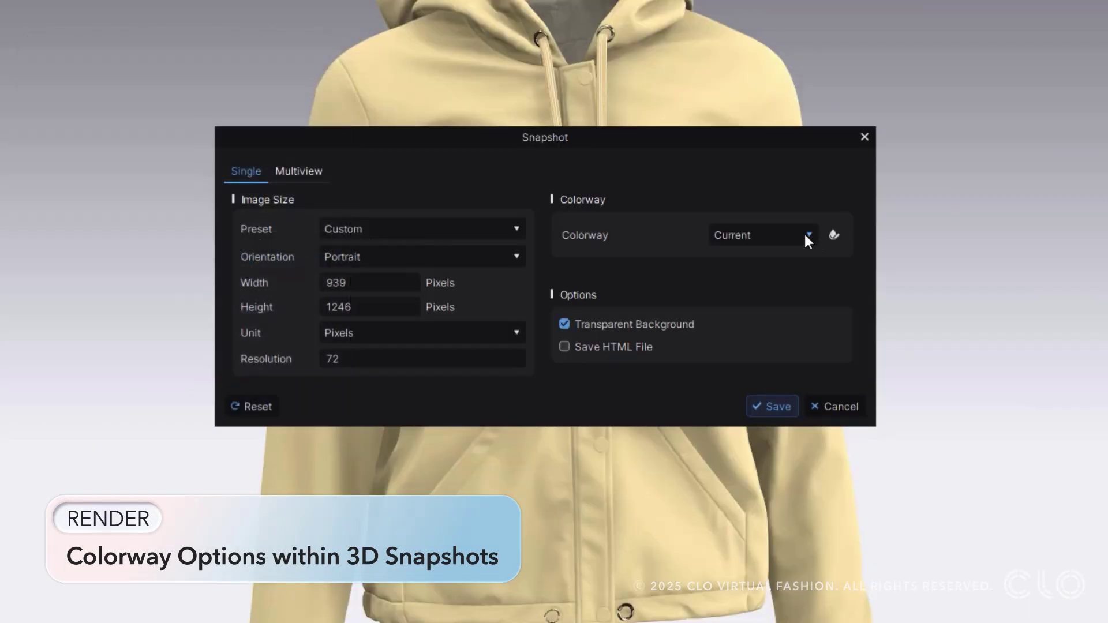
left_click(807, 236)
left_click(757, 265)
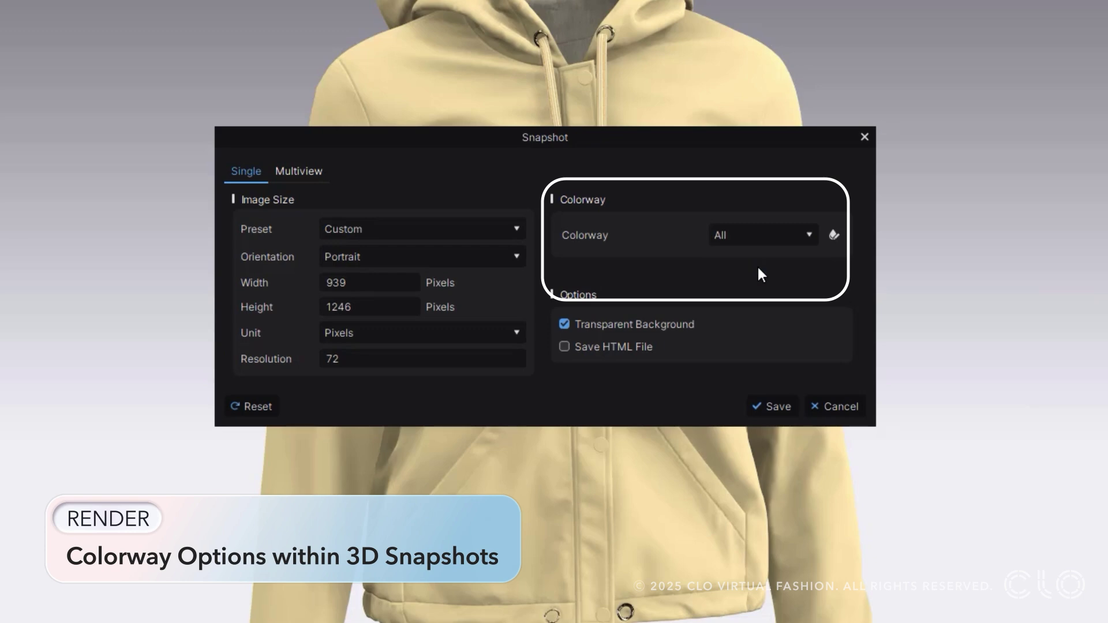
left_click(810, 235)
left_click(761, 280)
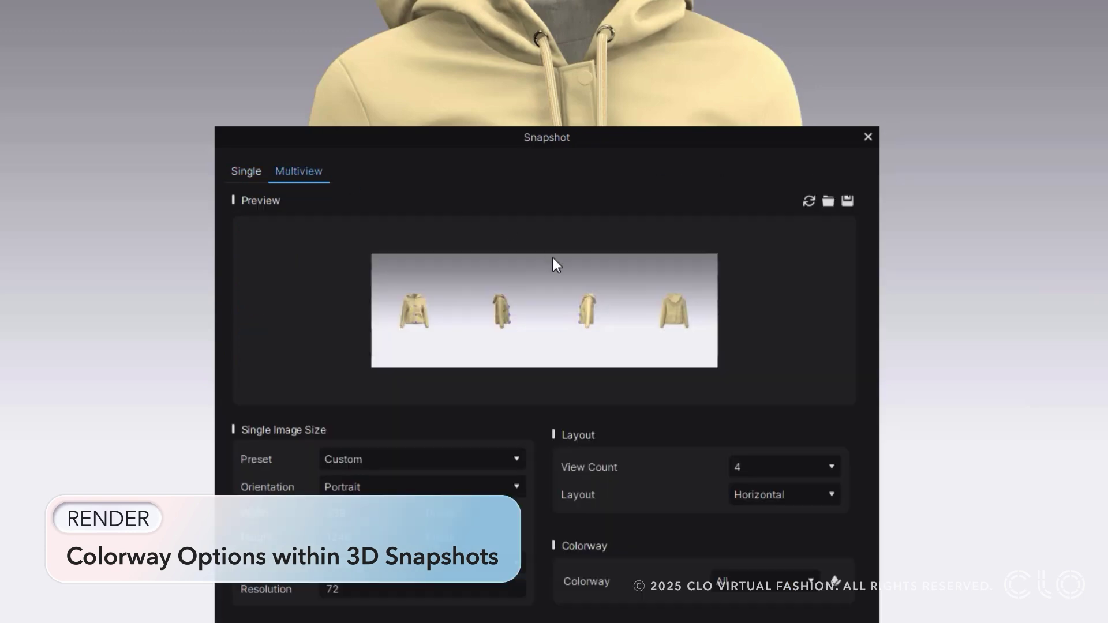
left_click(423, 274)
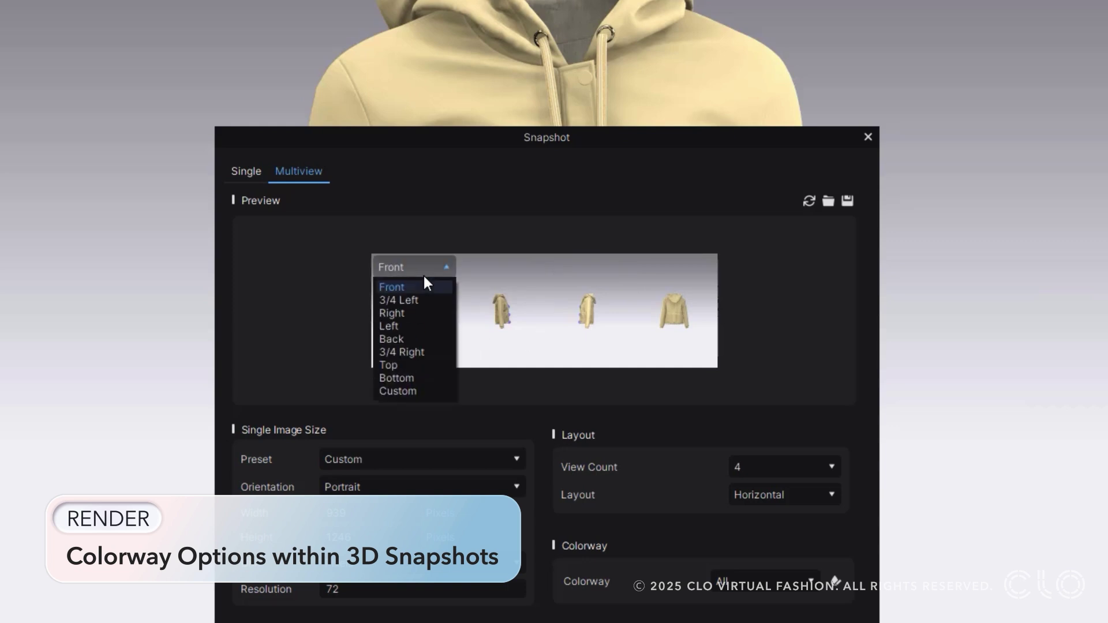
left_click(808, 201)
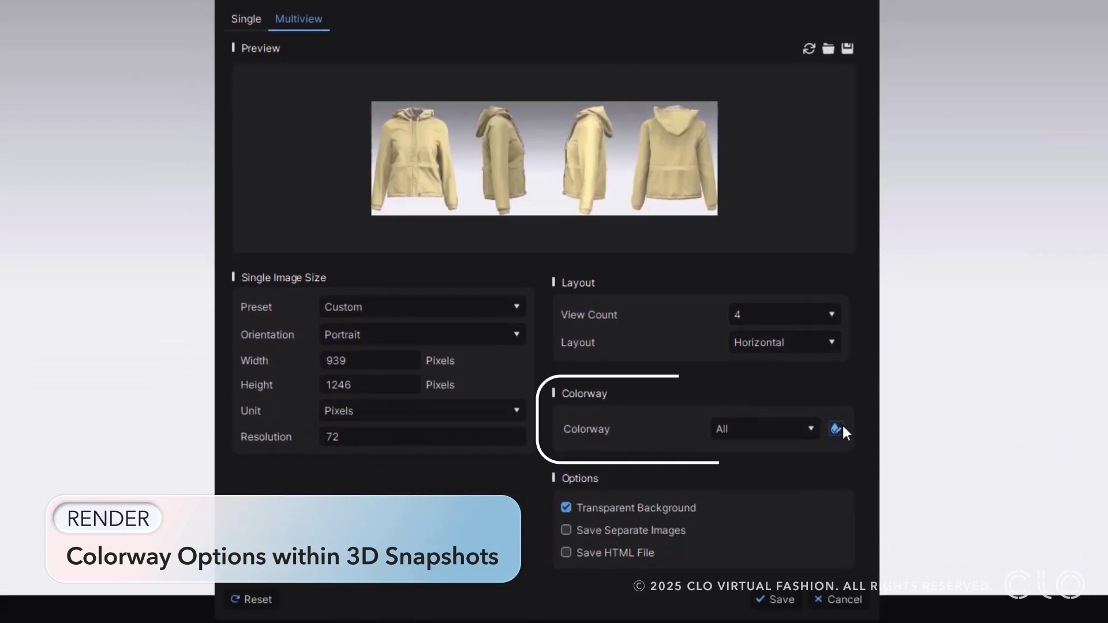
Exclude Colorway A Copy 1 from the snapshot and save it
left_click(835, 581)
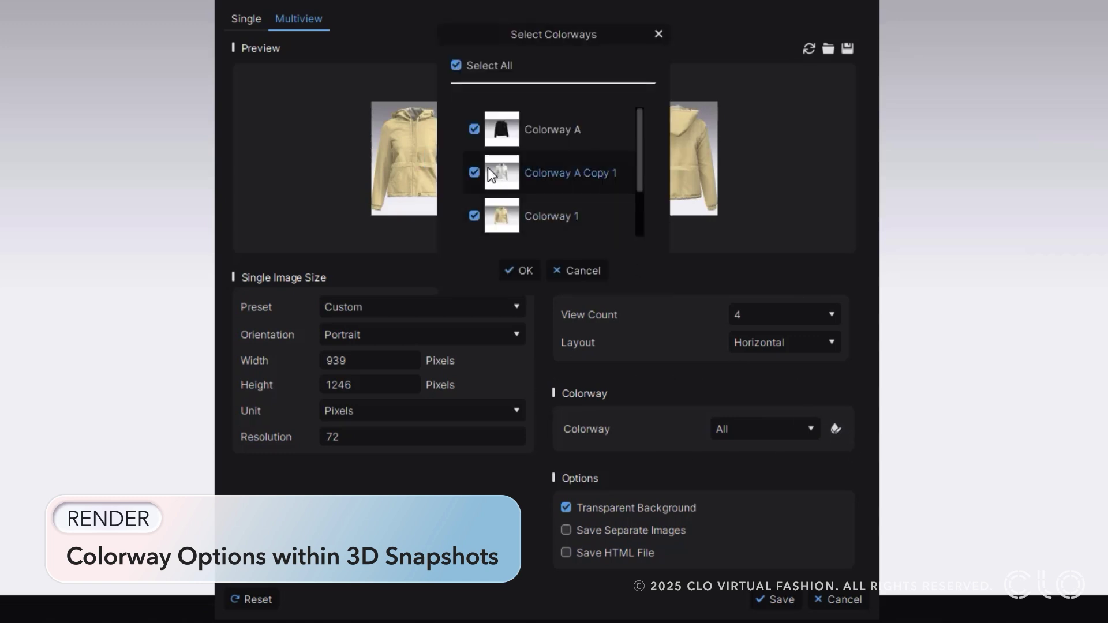
left_click(474, 172)
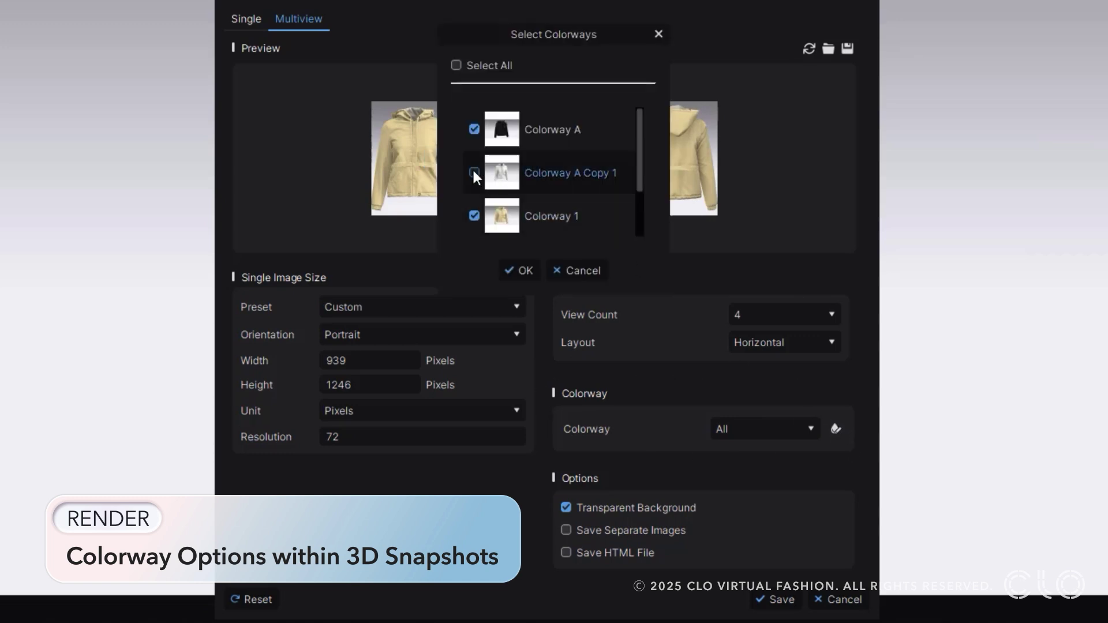
left_click(523, 269)
left_click(760, 599)
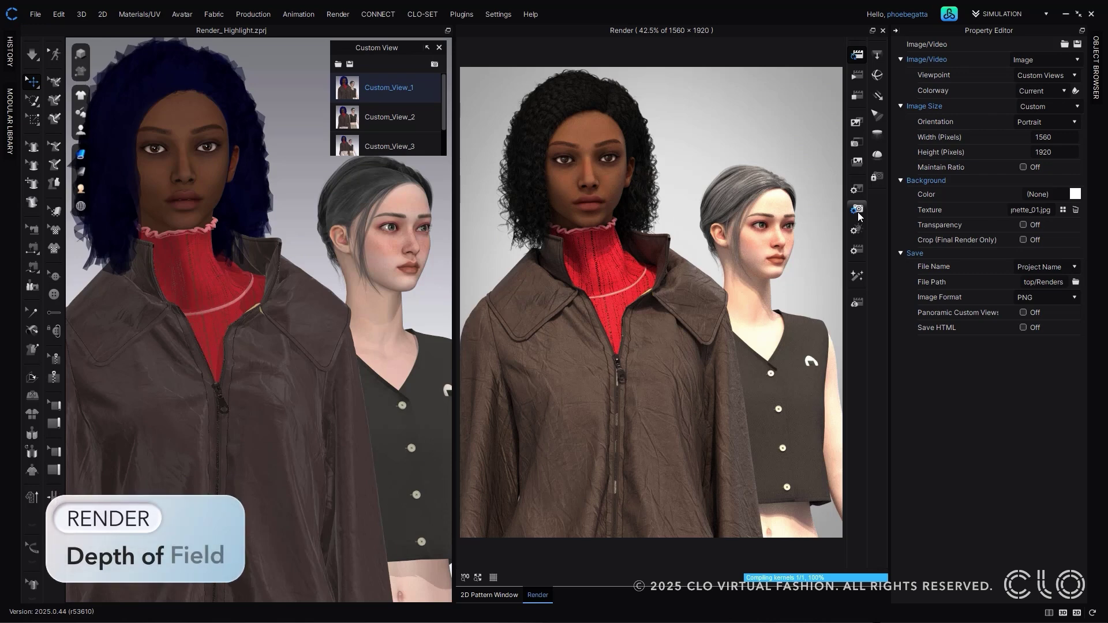
Turn on the physical camera and depth of field, with focus set per custom view
left_click(858, 211)
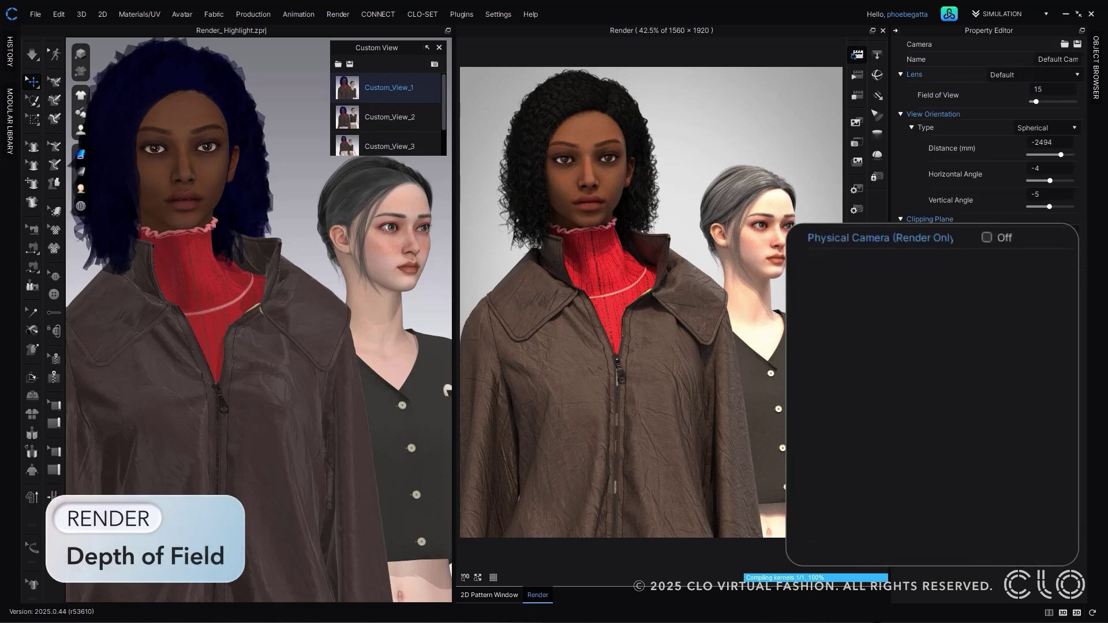
left_click(986, 238)
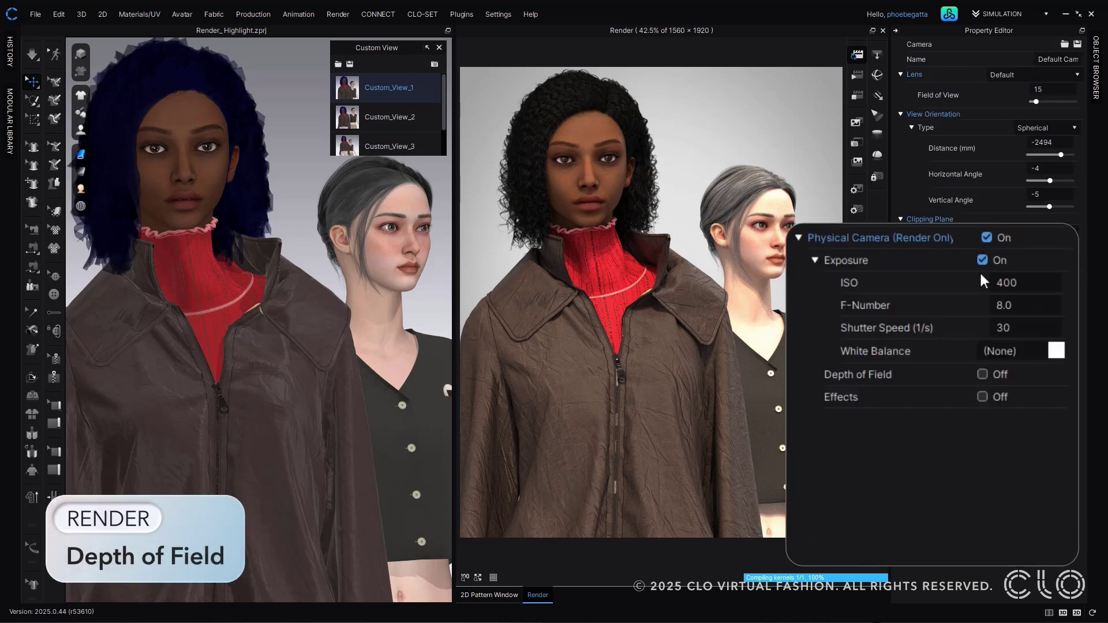
left_click(982, 374)
left_click(1019, 427)
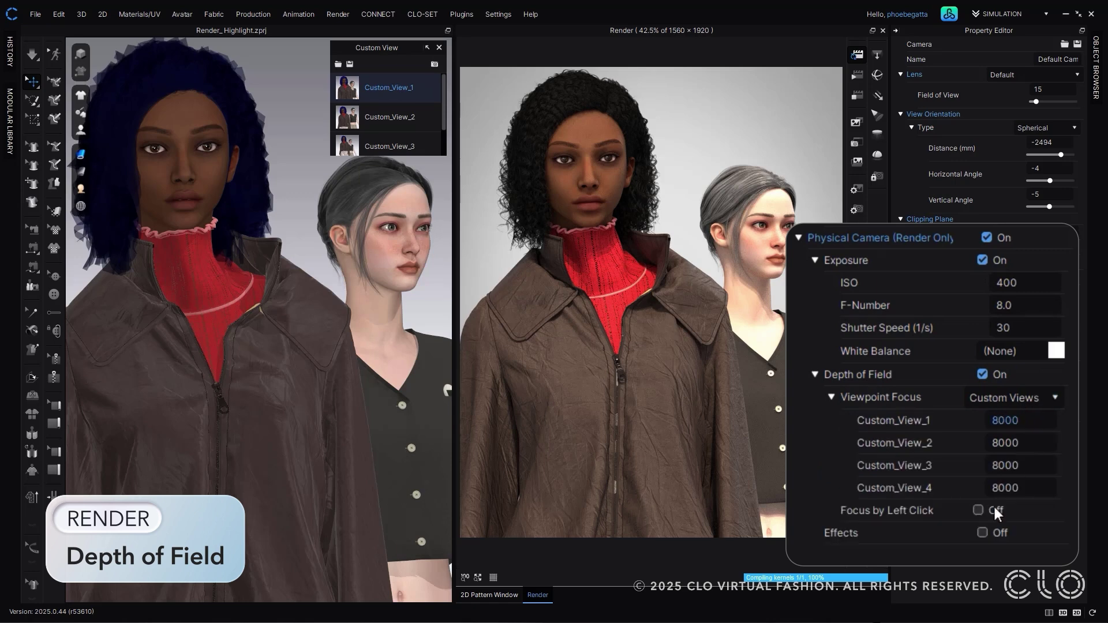
Focus each custom view on its subject, with Custom_View_3 on the front model's face
left_click(584, 126)
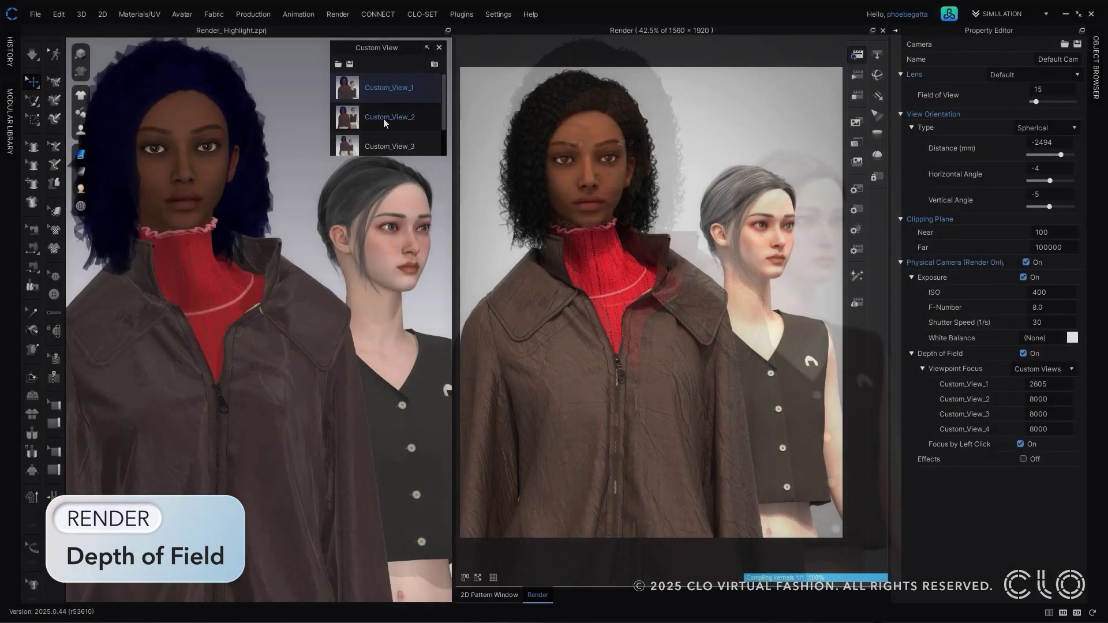
left_click(386, 121)
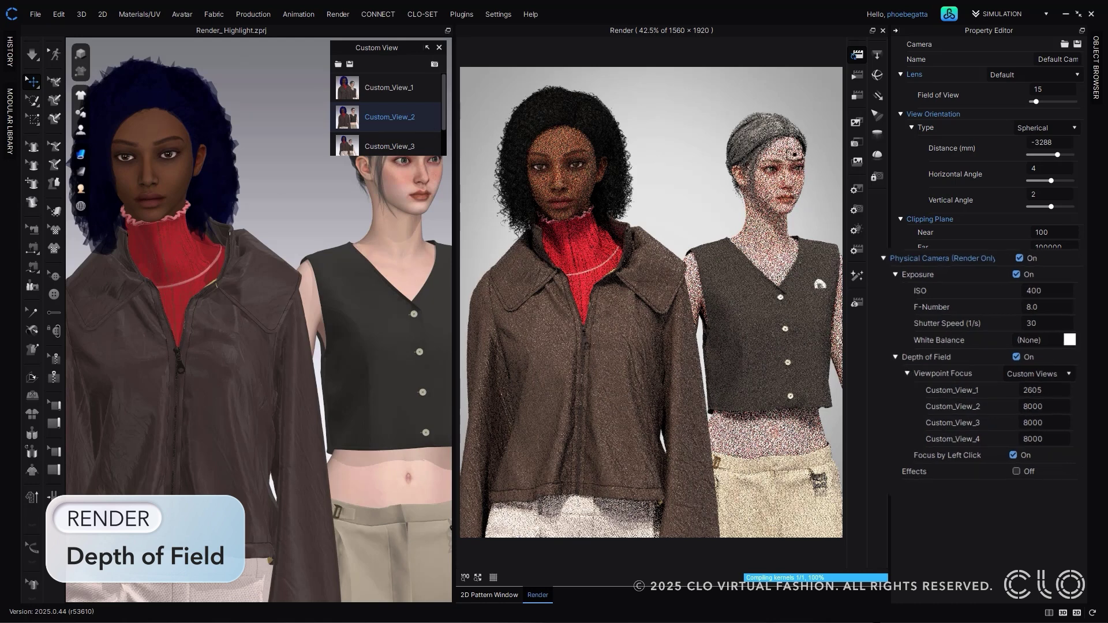
left_click(788, 162)
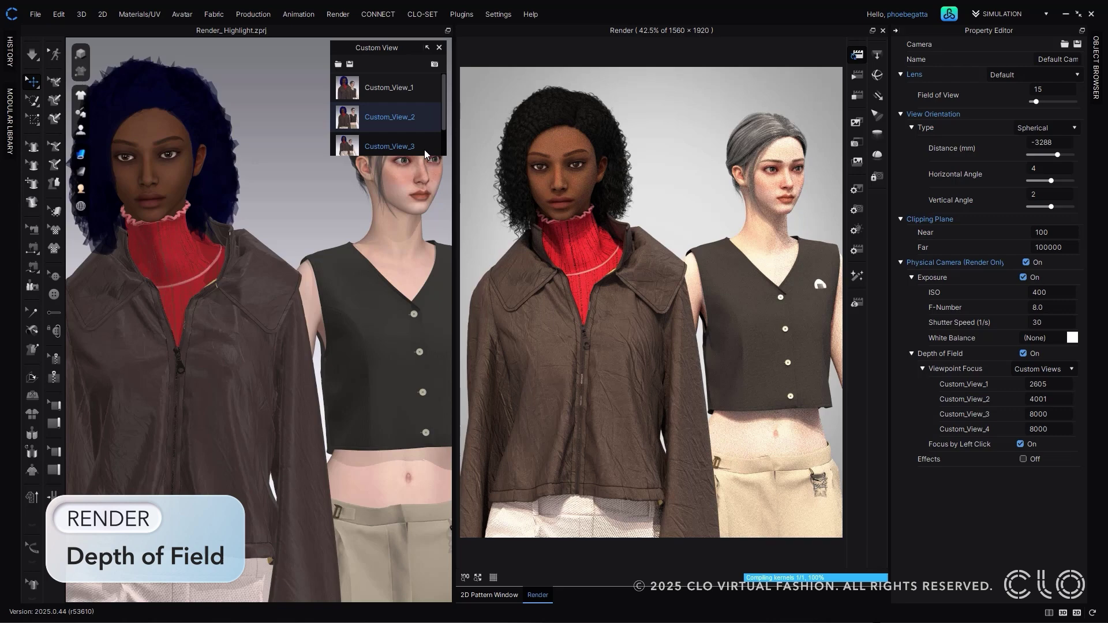
double_click(425, 150)
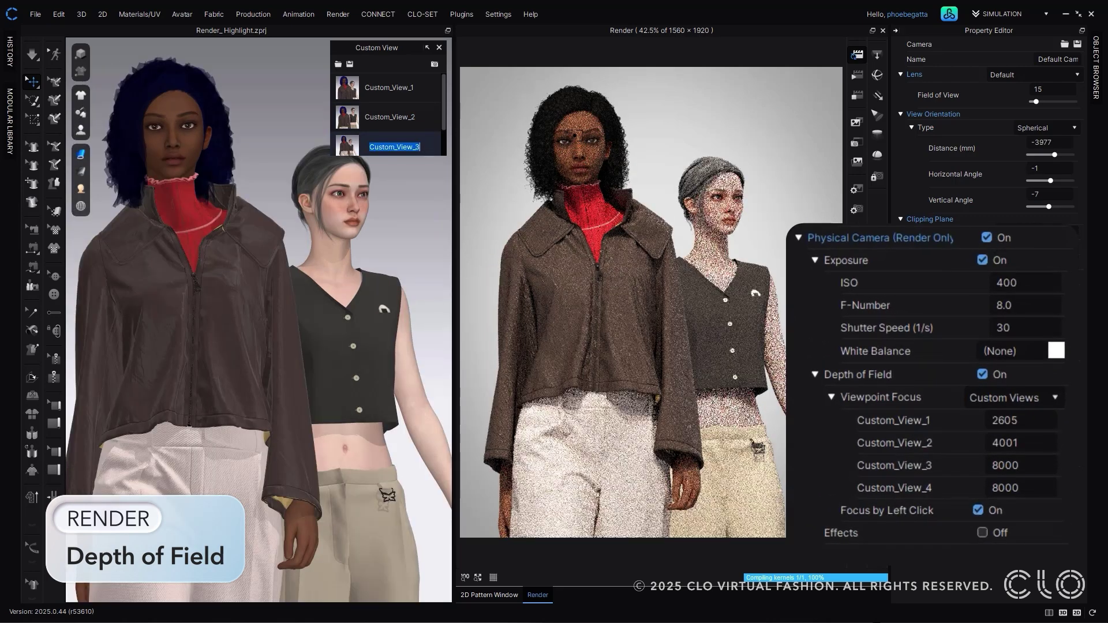
left_click(580, 130)
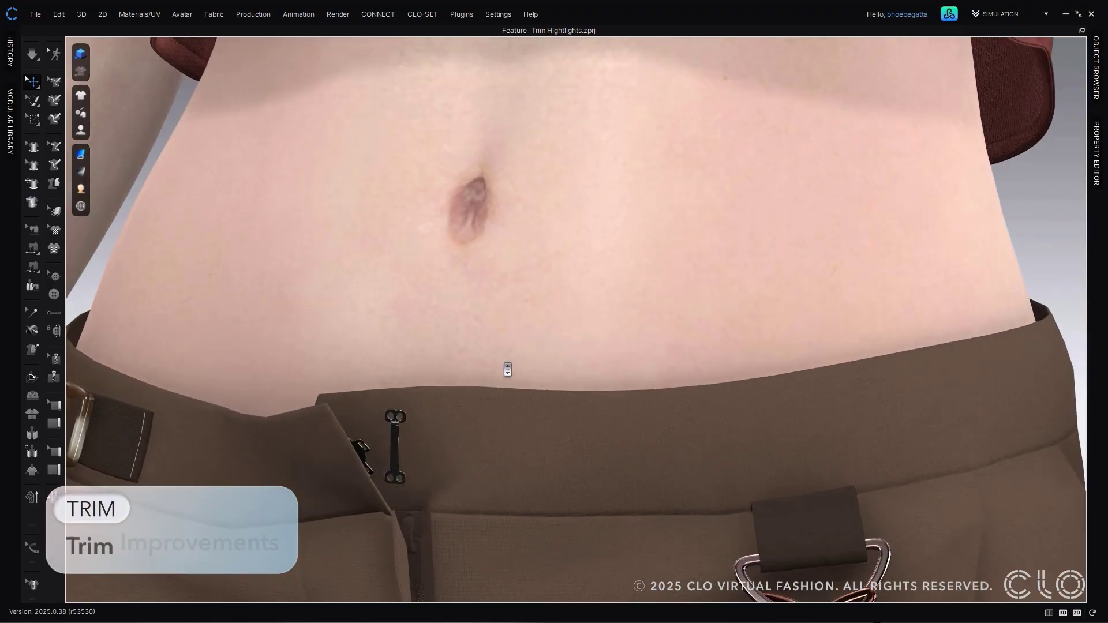
Select the trim on the trouser waistband and activate the Tack tool
scroll(505, 371, "up", 6)
right_click_drag(508, 337, 265, 267)
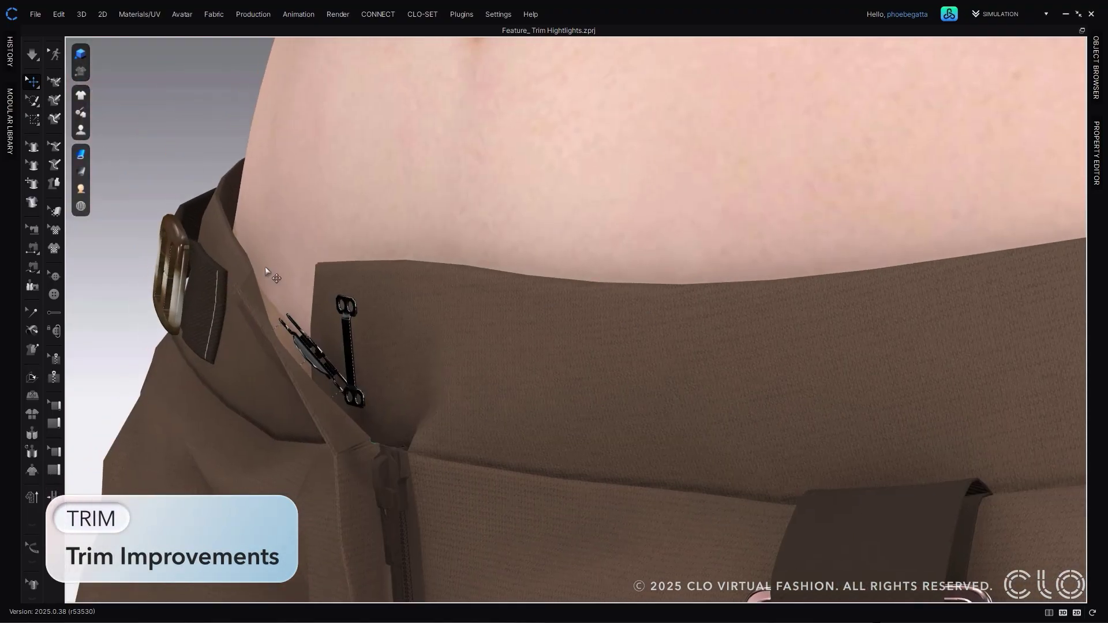
left_click(347, 348)
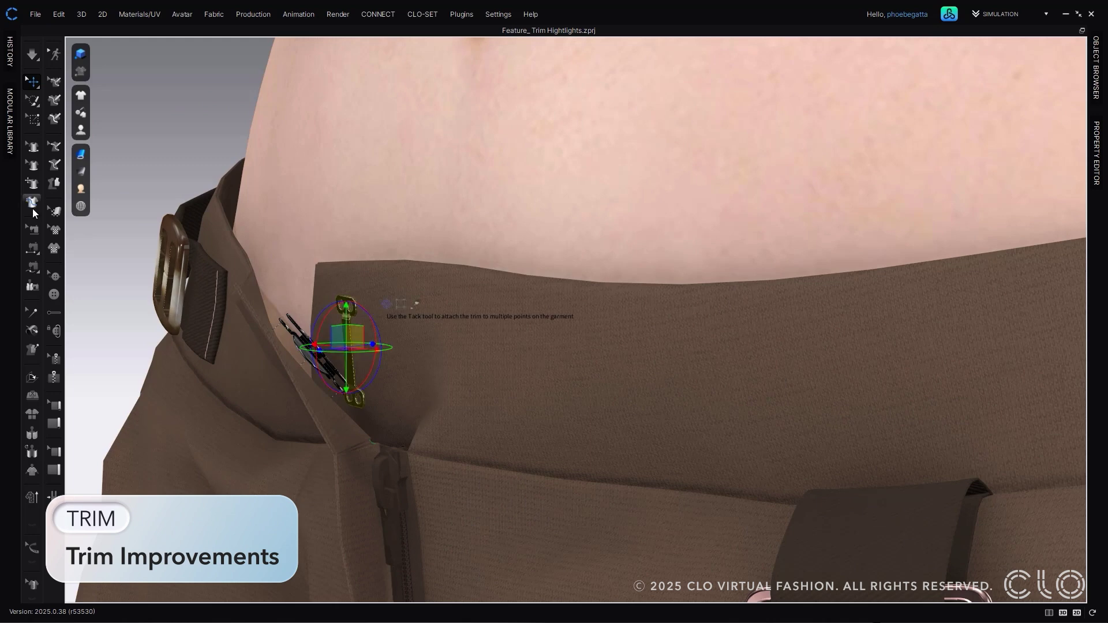
left_click(37, 331)
Tack the trim to the waistband at several points, including the trim's top end
right_click_drag(349, 307, 290, 307)
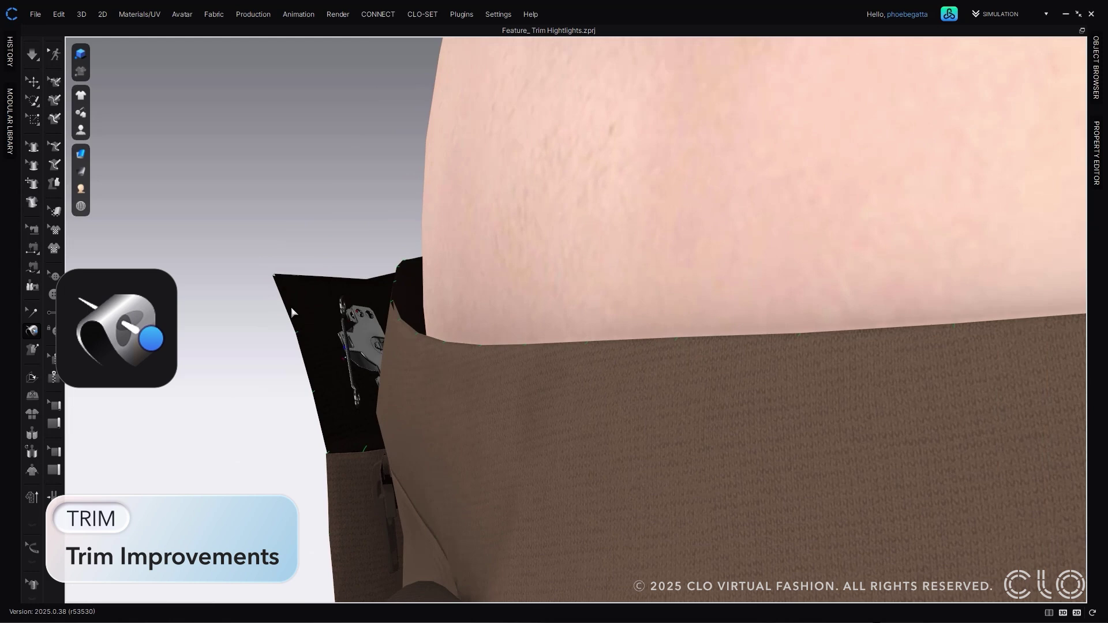
left_click(357, 396)
right_click_drag(370, 401, 415, 396)
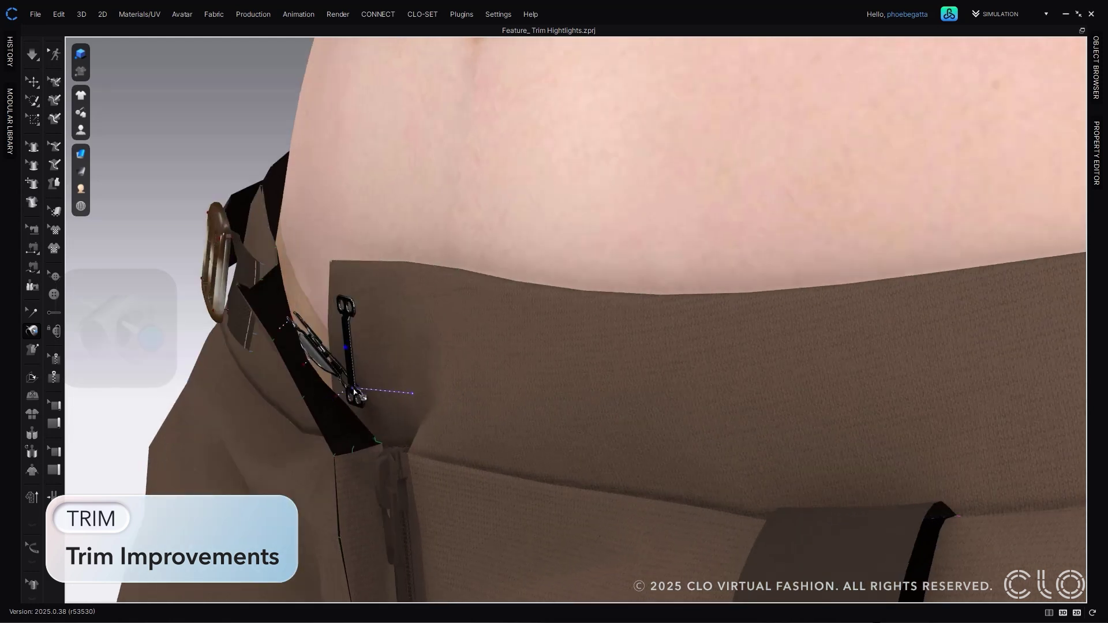
right_click_drag(403, 383, 389, 423)
left_click(416, 371)
right_click_drag(416, 371, 368, 285)
left_click(351, 290)
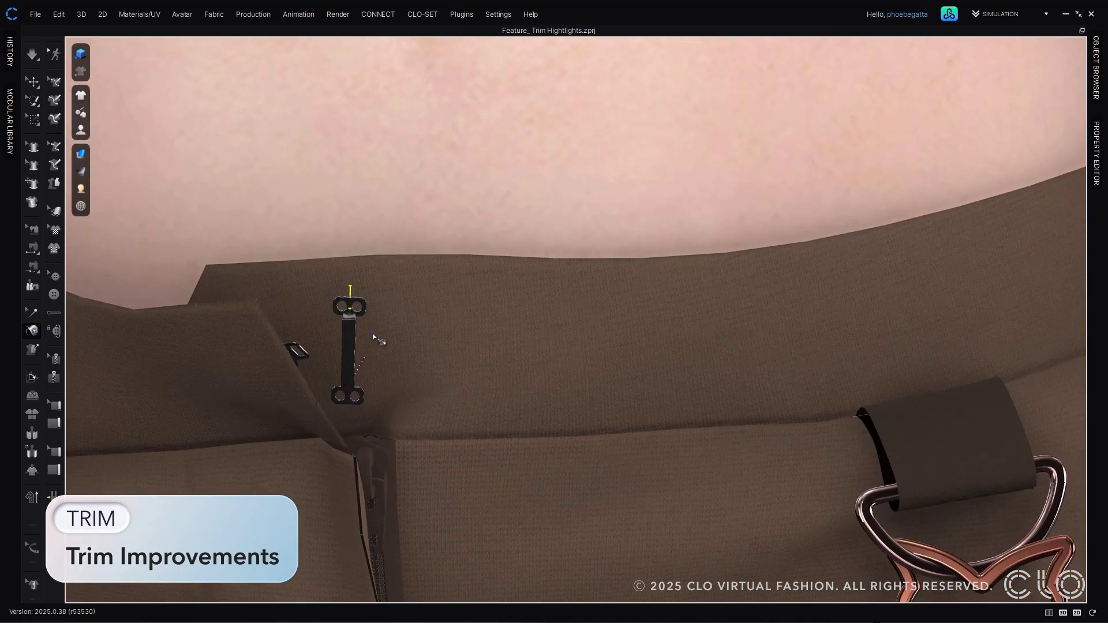
right_click_drag(371, 334, 356, 332)
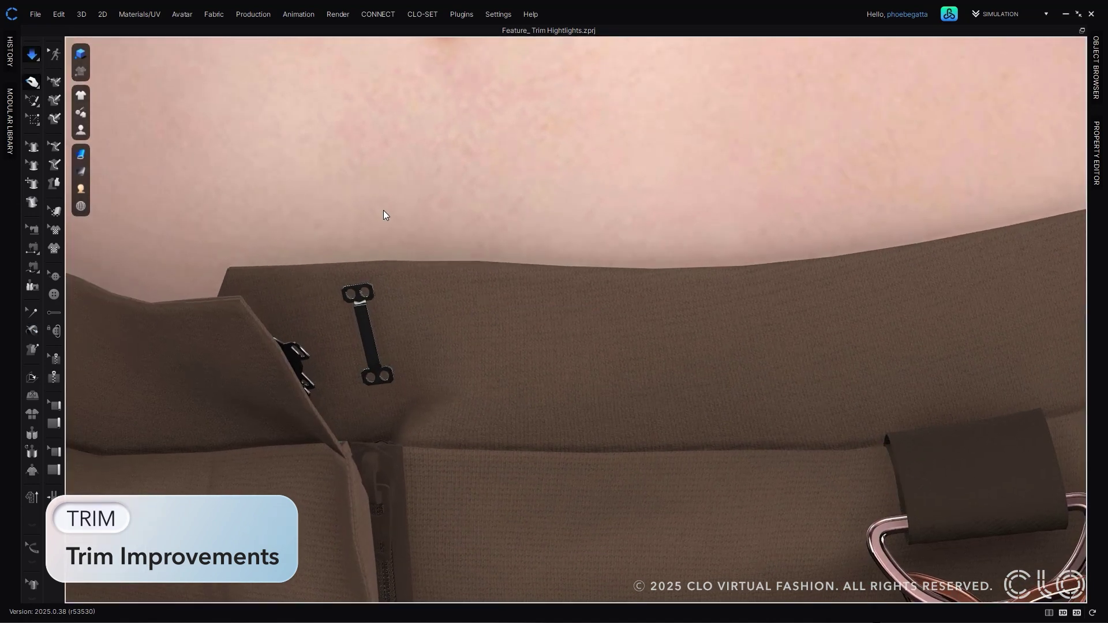
right_click_drag(306, 378, 243, 386)
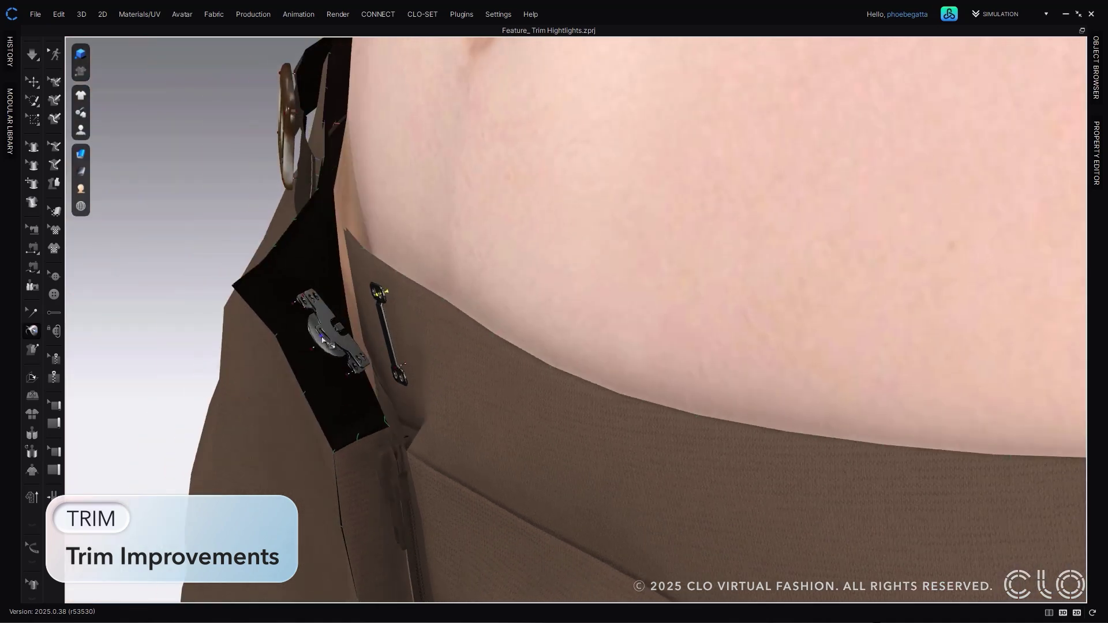
right_click_drag(382, 341, 444, 320)
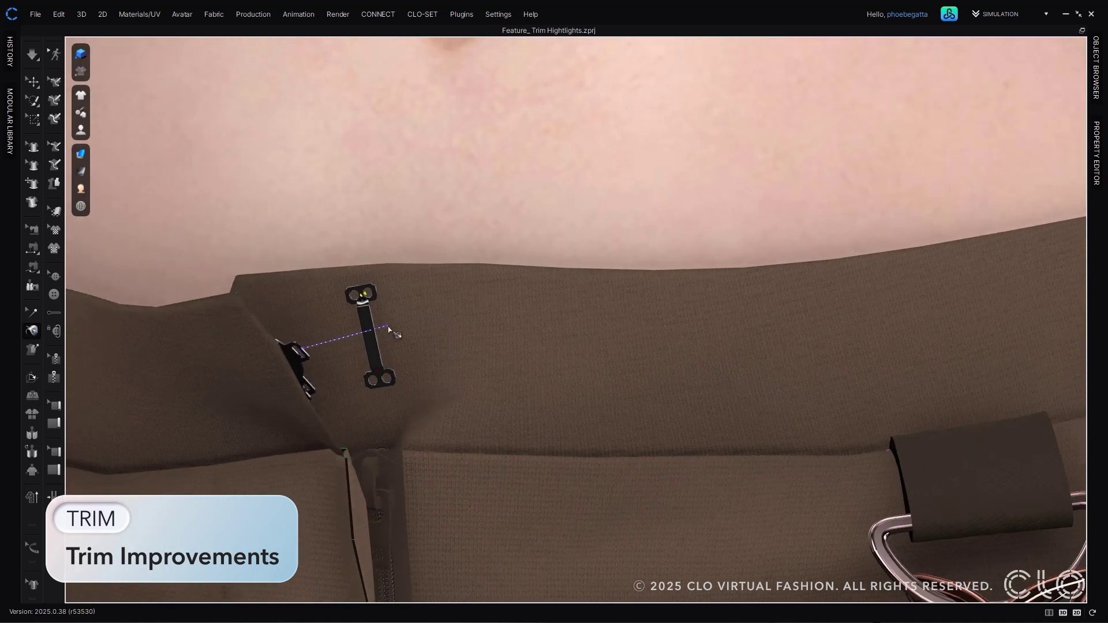
left_click(389, 327)
Zoom out around the trousers and start the simulation with Space
scroll(407, 269, "down", 5)
right_click_drag(414, 267, 454, 272)
key("space")
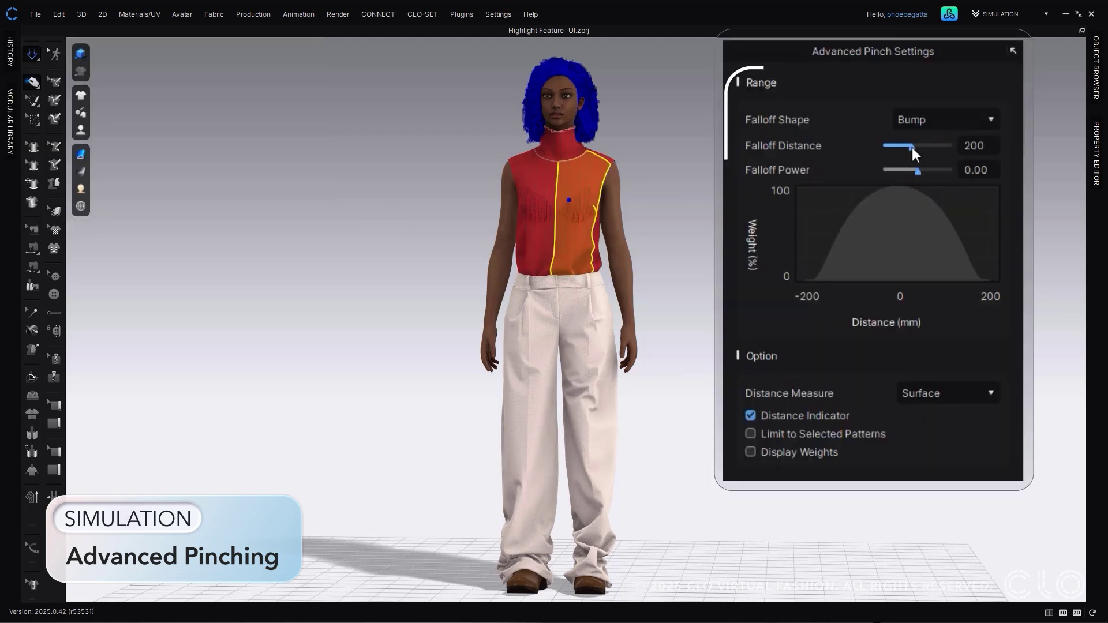
Widen the pinch falloff to 107 mm, then pinch and pull the trouser waistband
left_click_drag(912, 147, 899, 171)
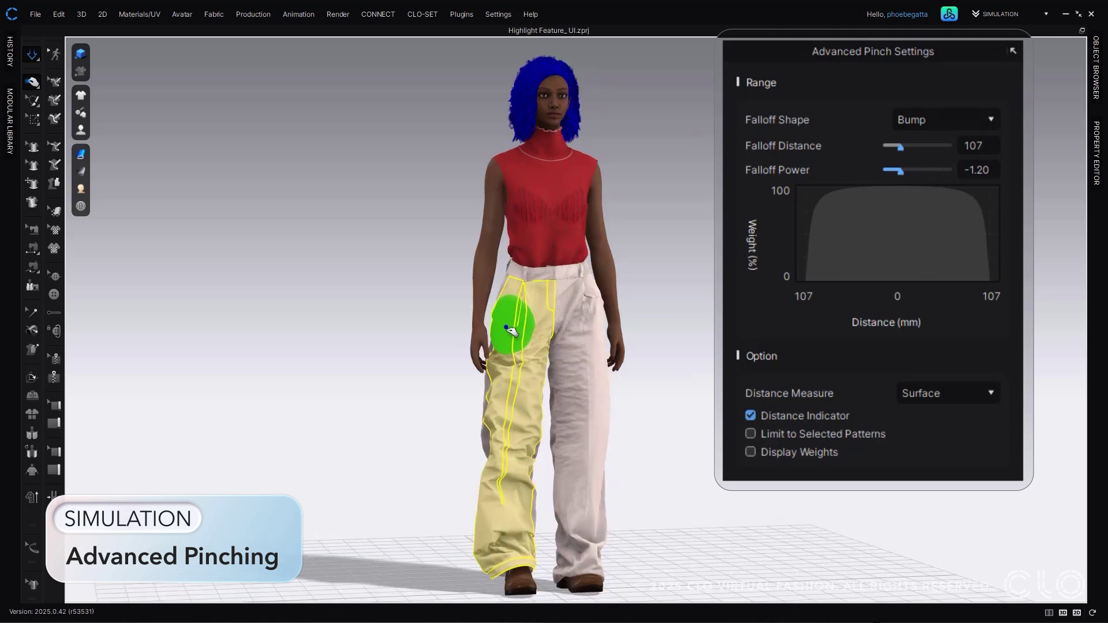
left_click_drag(512, 329, 536, 286)
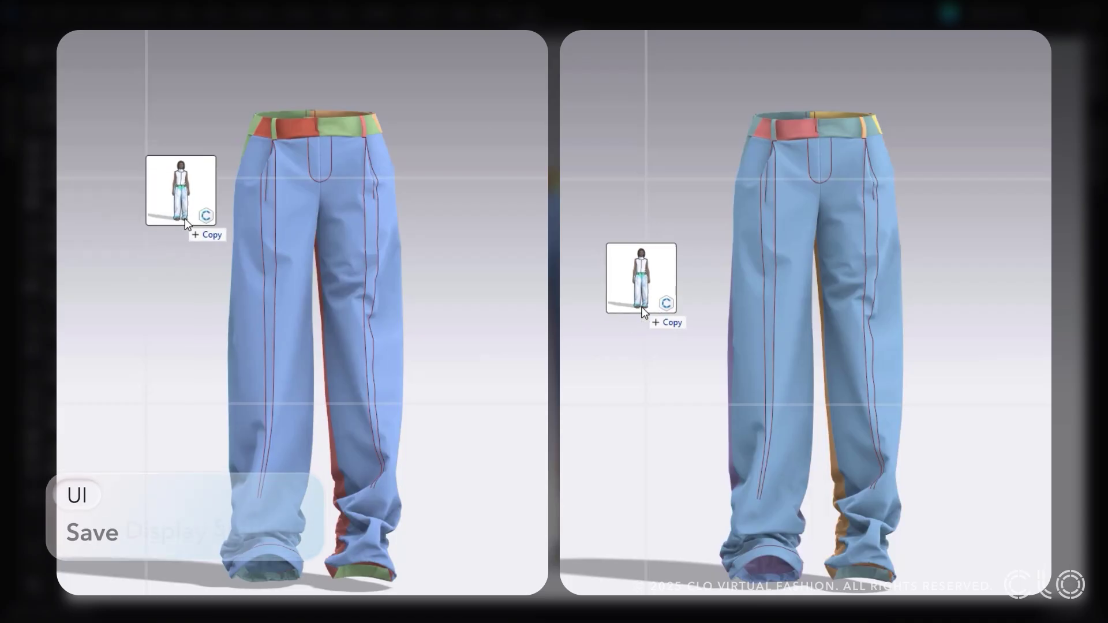
Drag a saved .zprj project into the 3D window so it opens with its saved display settings
left_click_drag(185, 218, 185, 222)
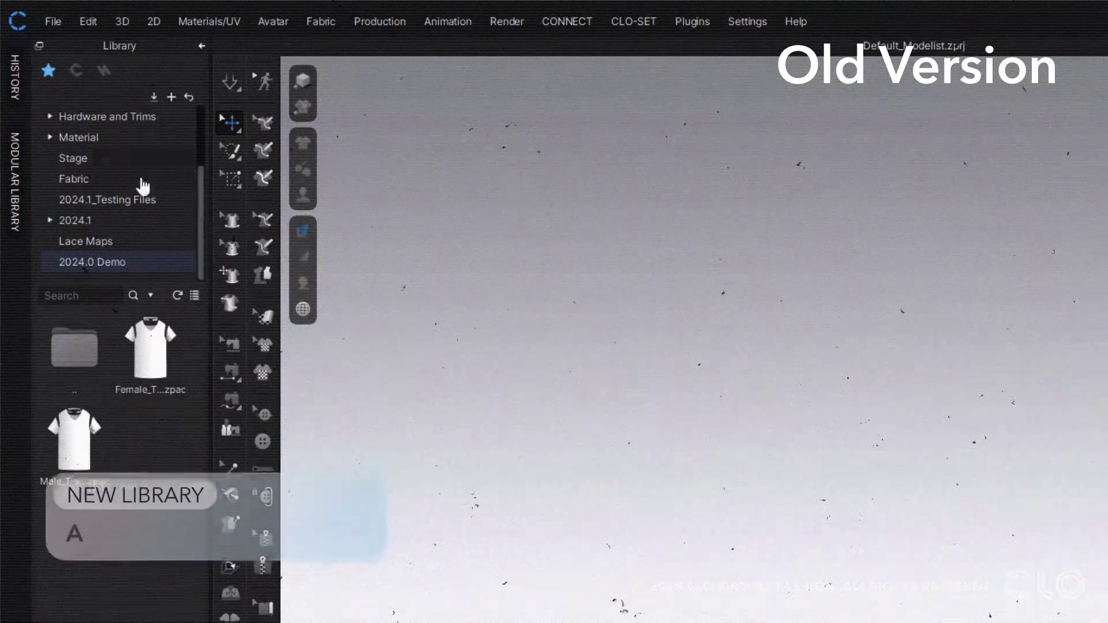
Add the Fabrics folder to the library
left_click(172, 97)
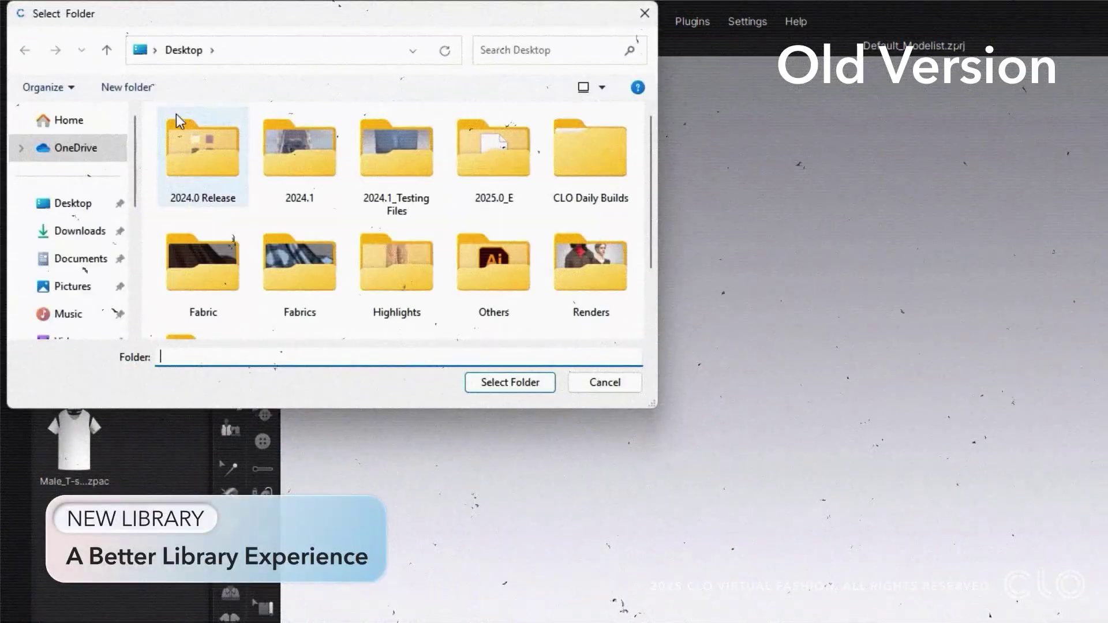
left_click(299, 269)
left_click(502, 382)
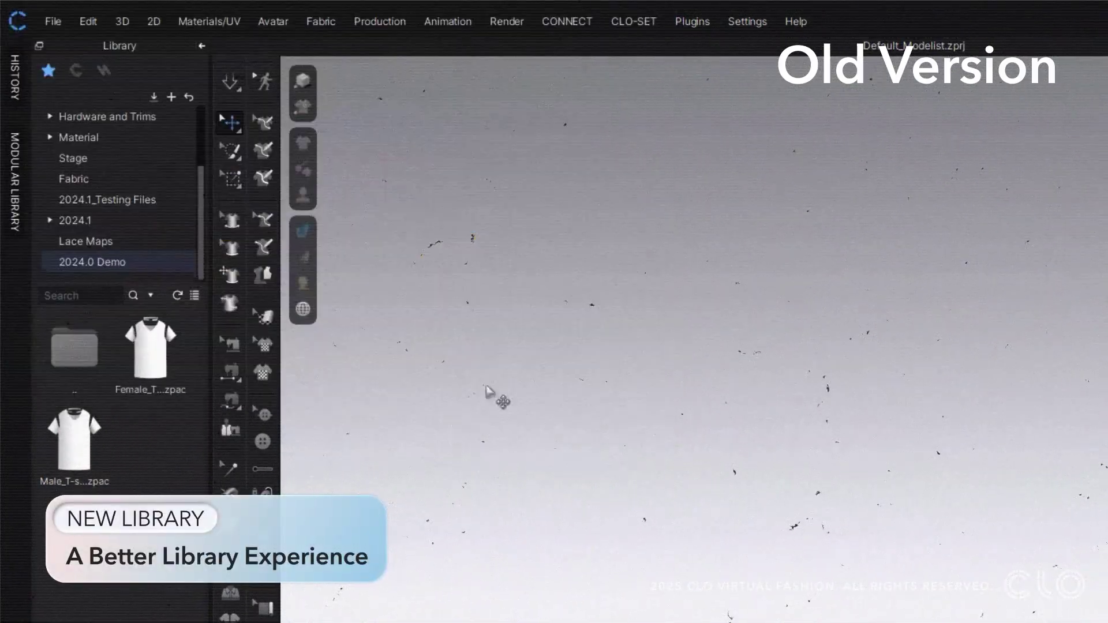
scroll(148, 206, "down", 1)
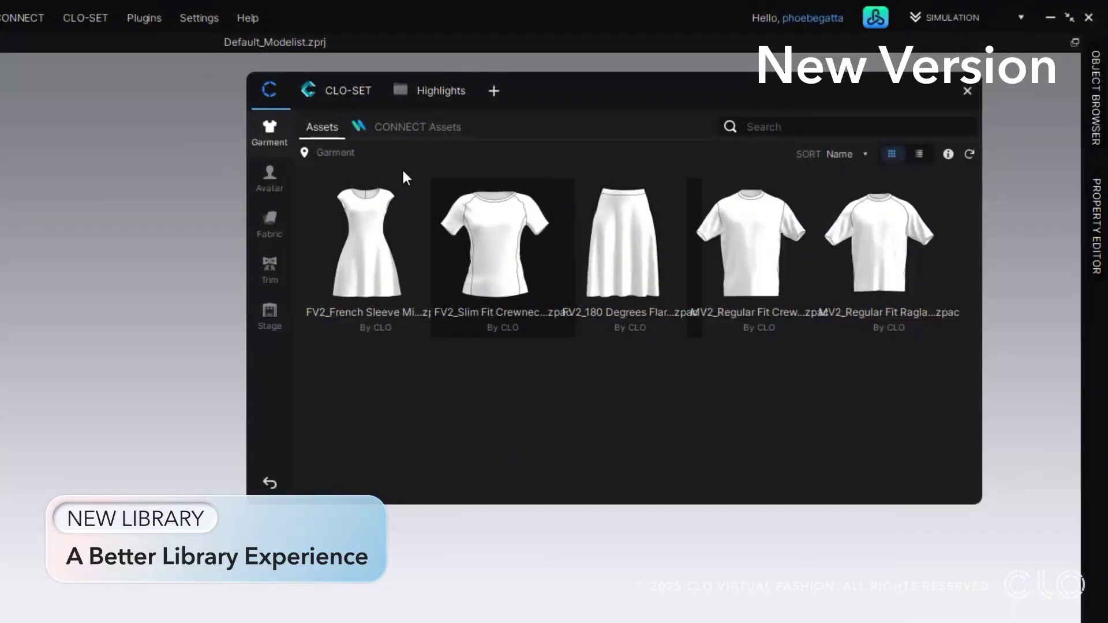
Rename the My Library tab to 'Favorites'
left_click(493, 91)
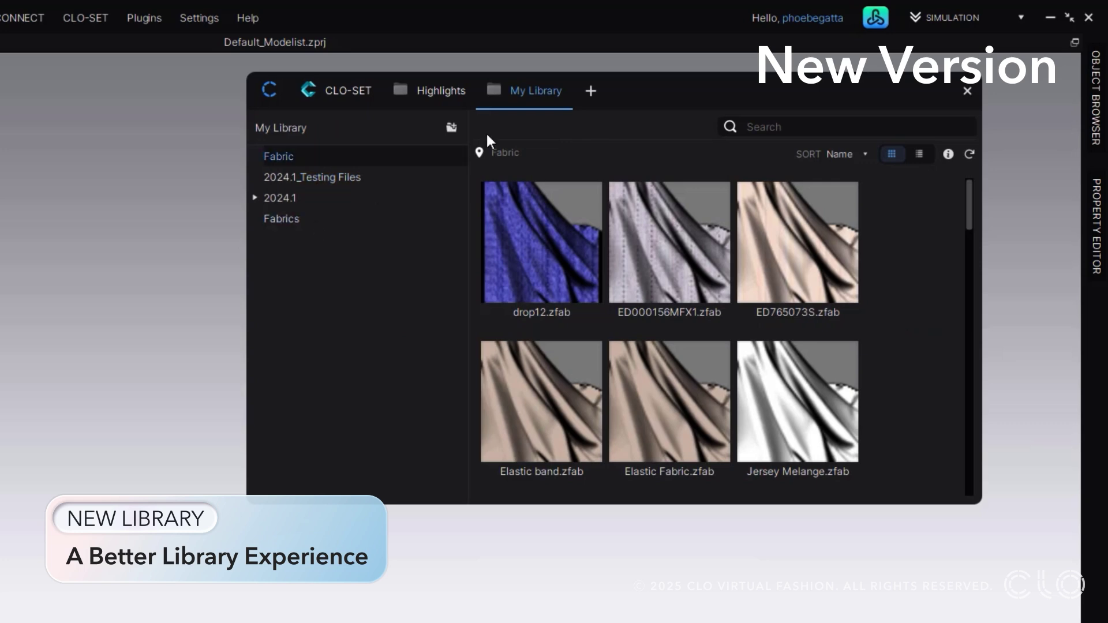
right_click(536, 92)
left_click(576, 100)
type("Favorites")
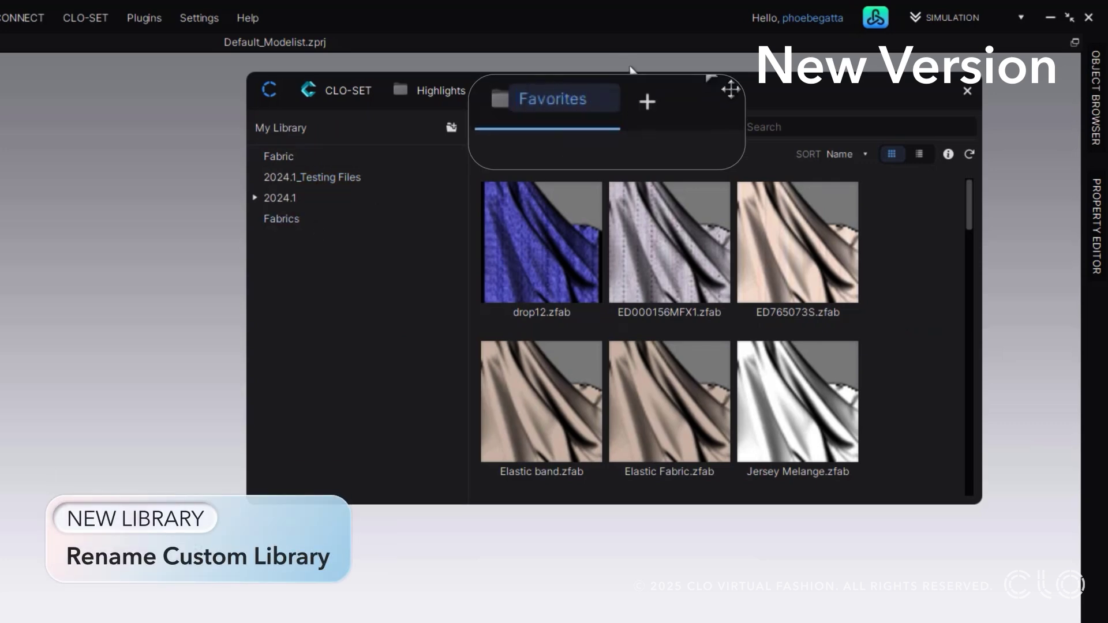
key("Return")
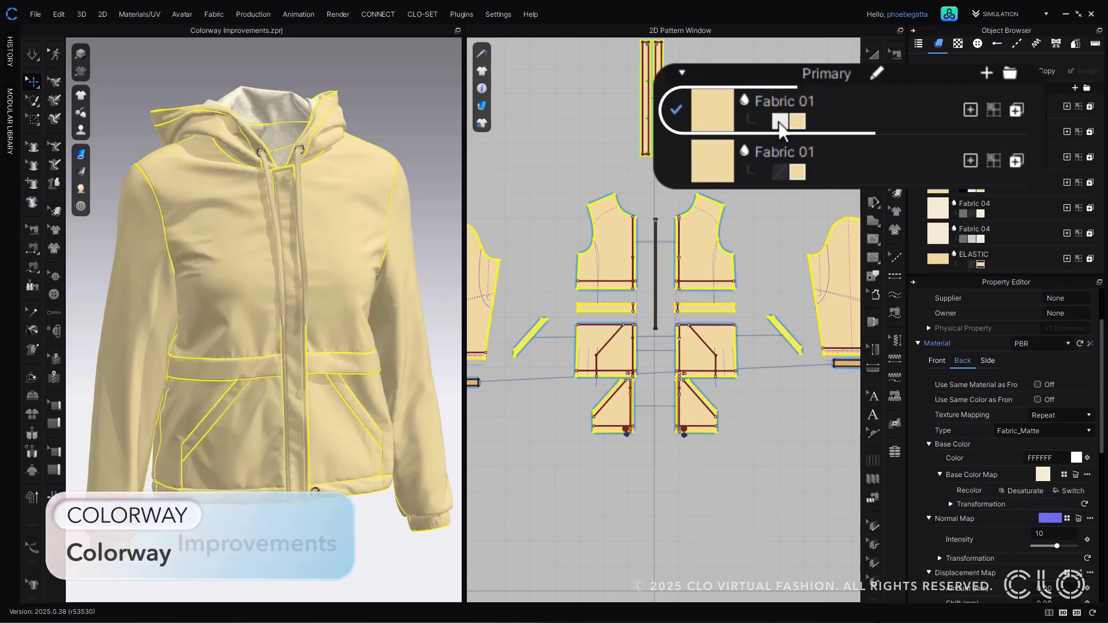
Preview the jacket's white and black colorways, then open the Colorway Editor with O
left_click(779, 120)
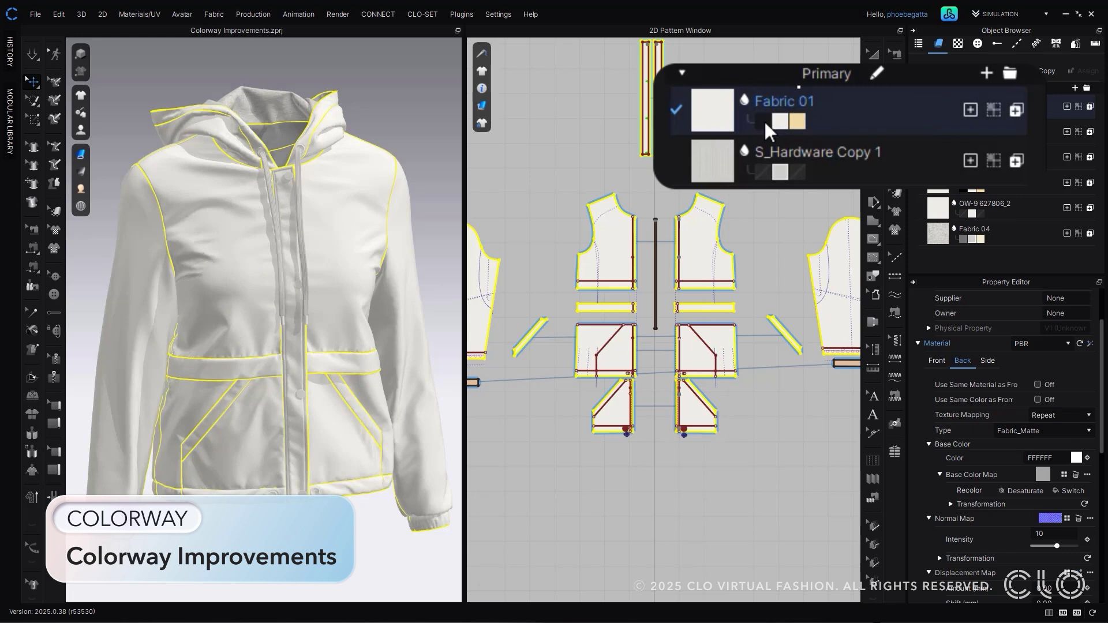
left_click(763, 120)
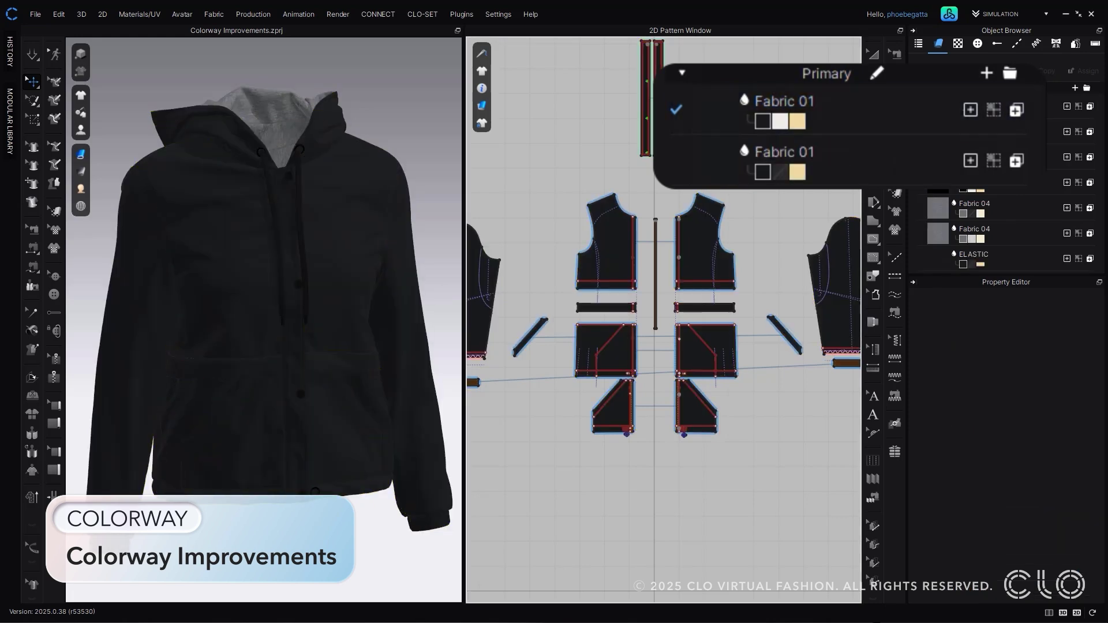
key("o")
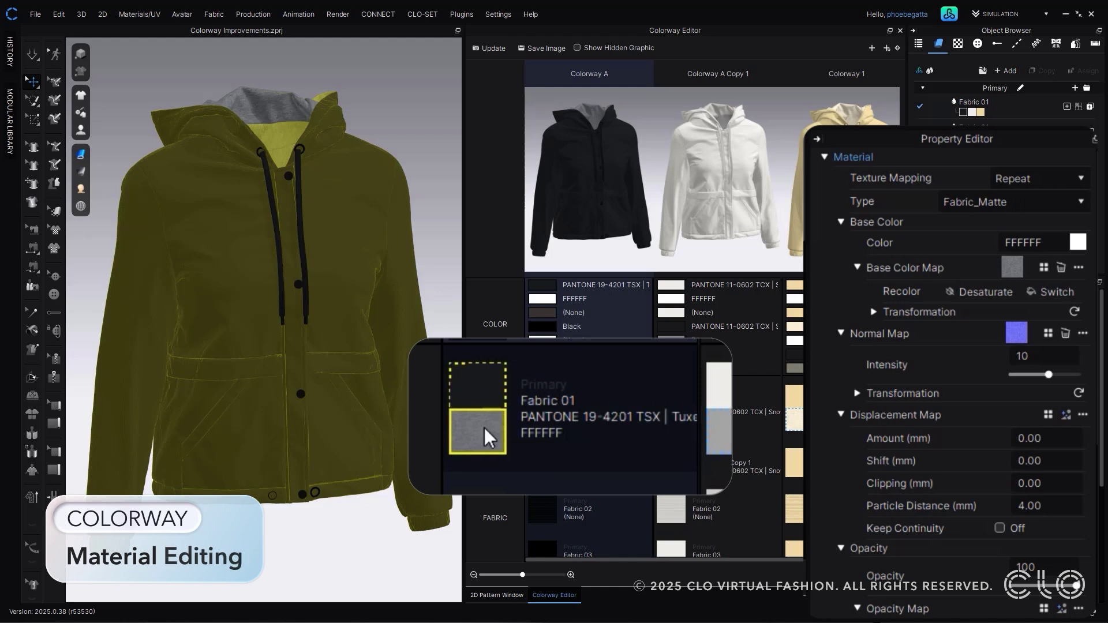
Change Fabric 01's white base colour to grey 797979
scroll(937, 287, "down", 1)
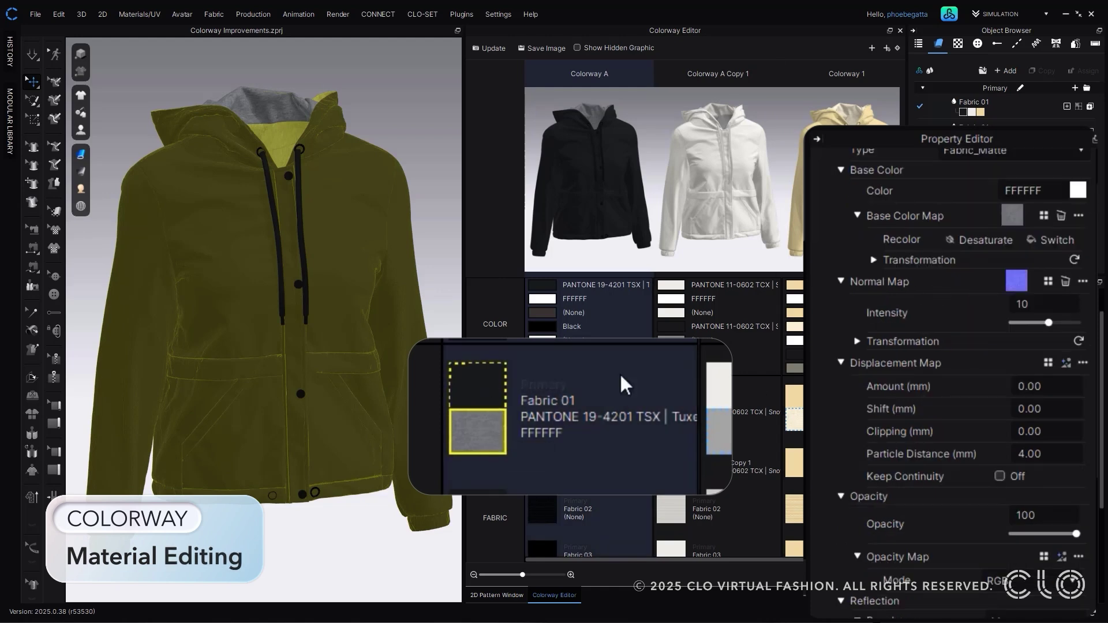
left_click(478, 378)
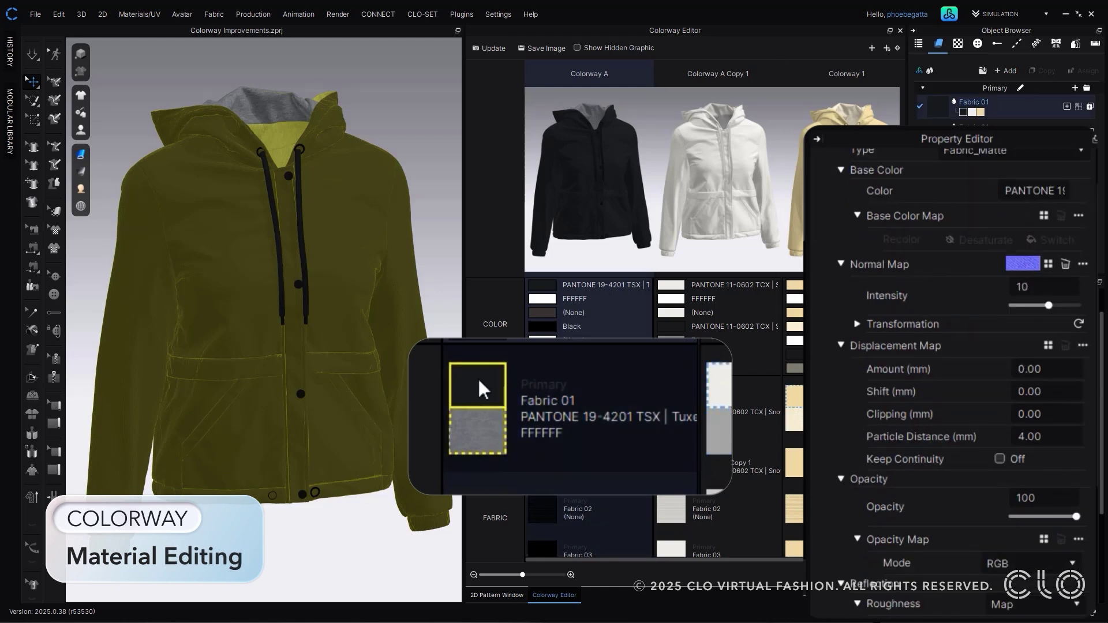
left_click(489, 428)
left_click(1076, 191)
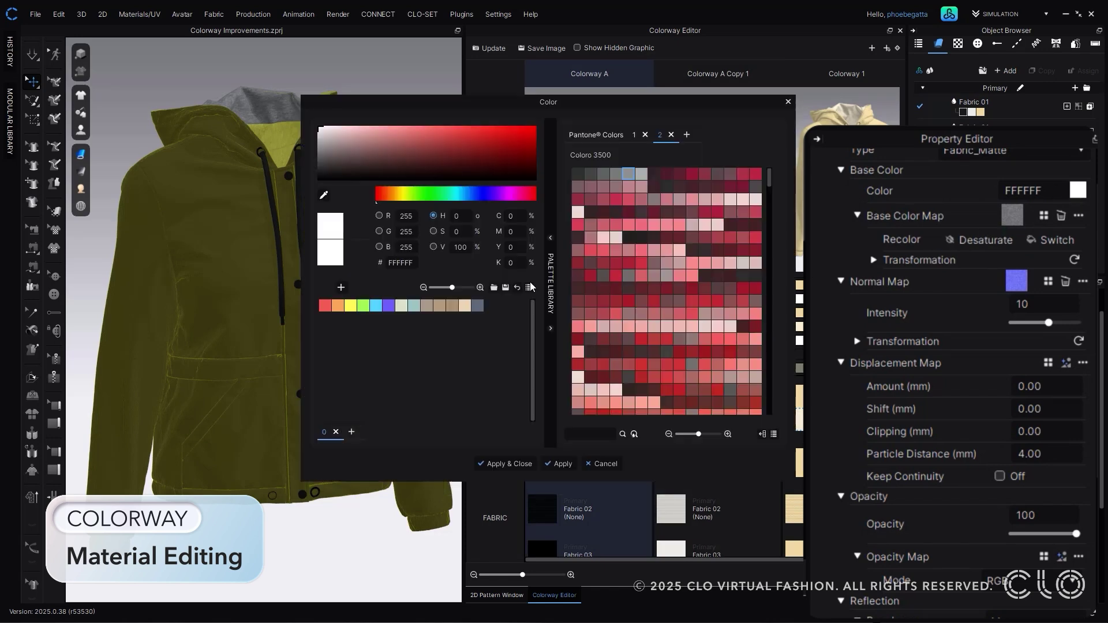
left_click_drag(327, 143, 307, 156)
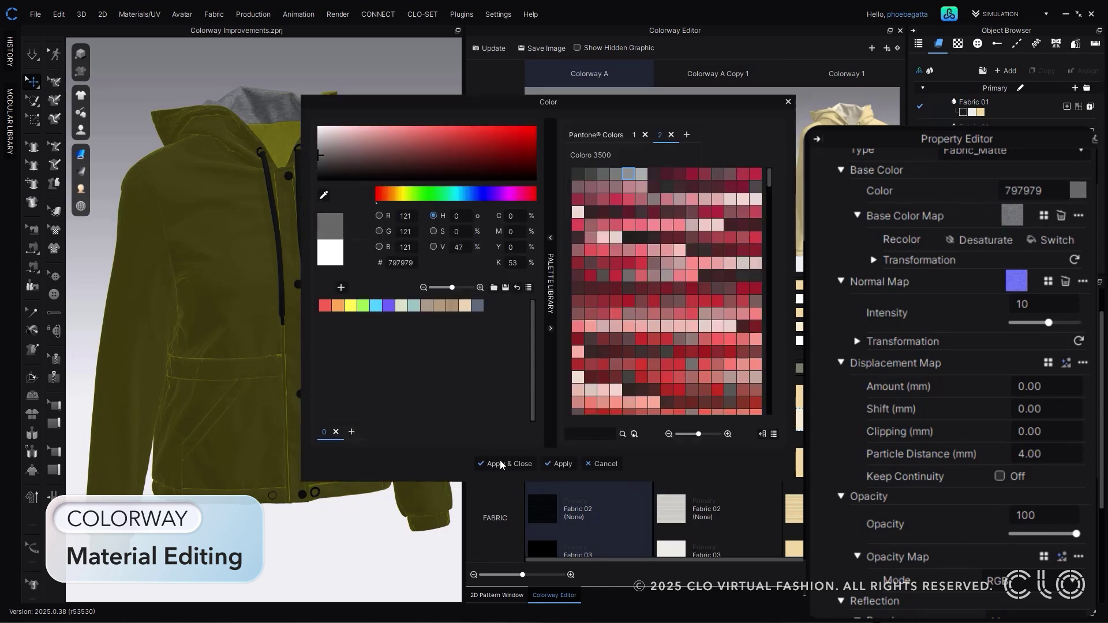
left_click(501, 462)
left_click(402, 203)
Give Colorway 1's Fabric 01 a beige Coloro base colour and update the snapshots
left_click(810, 396)
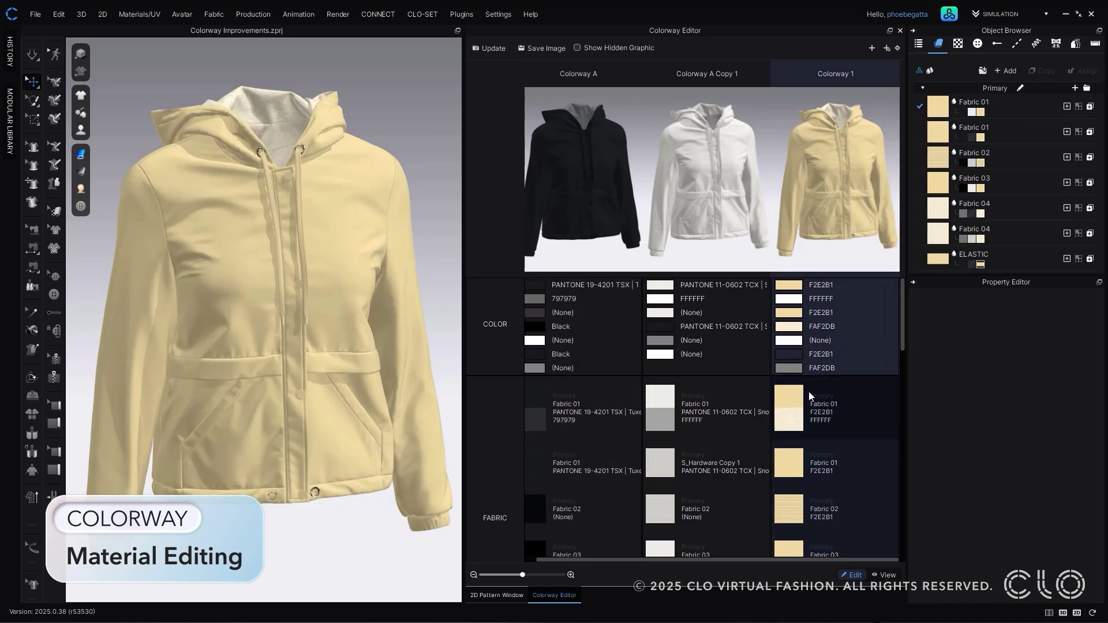
left_click(789, 427)
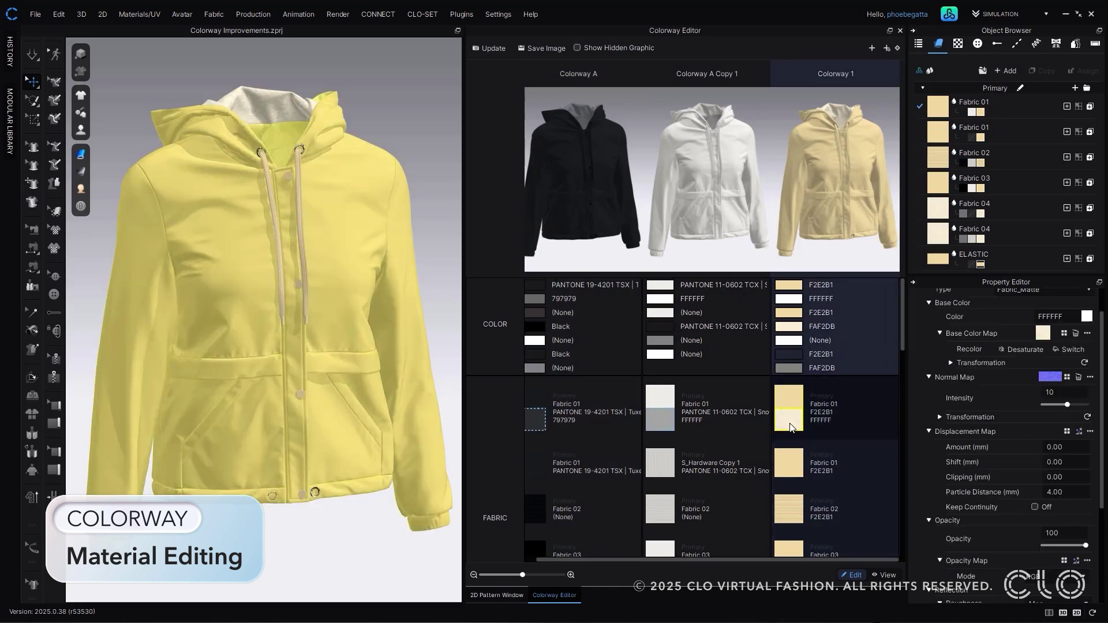
left_click(1087, 317)
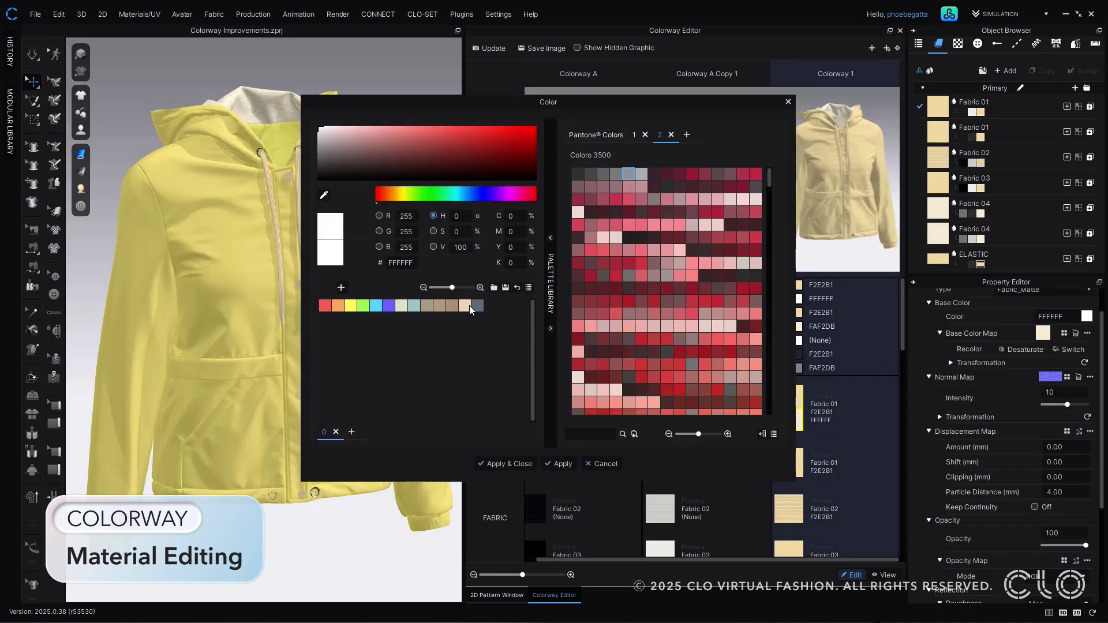
left_click(468, 306)
left_click(505, 464)
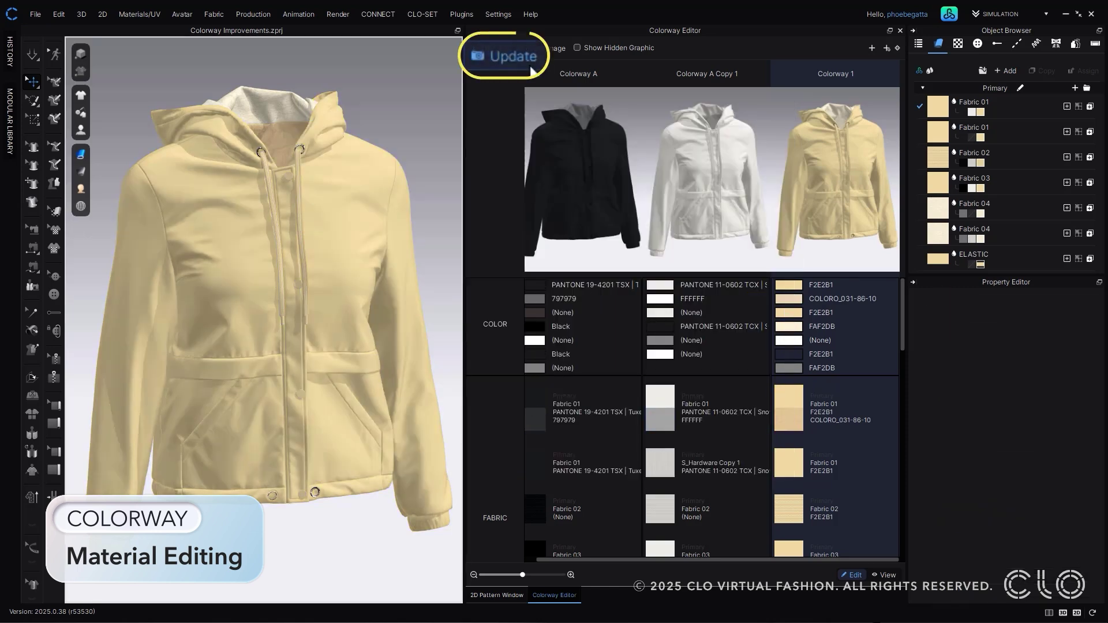
left_click(513, 56)
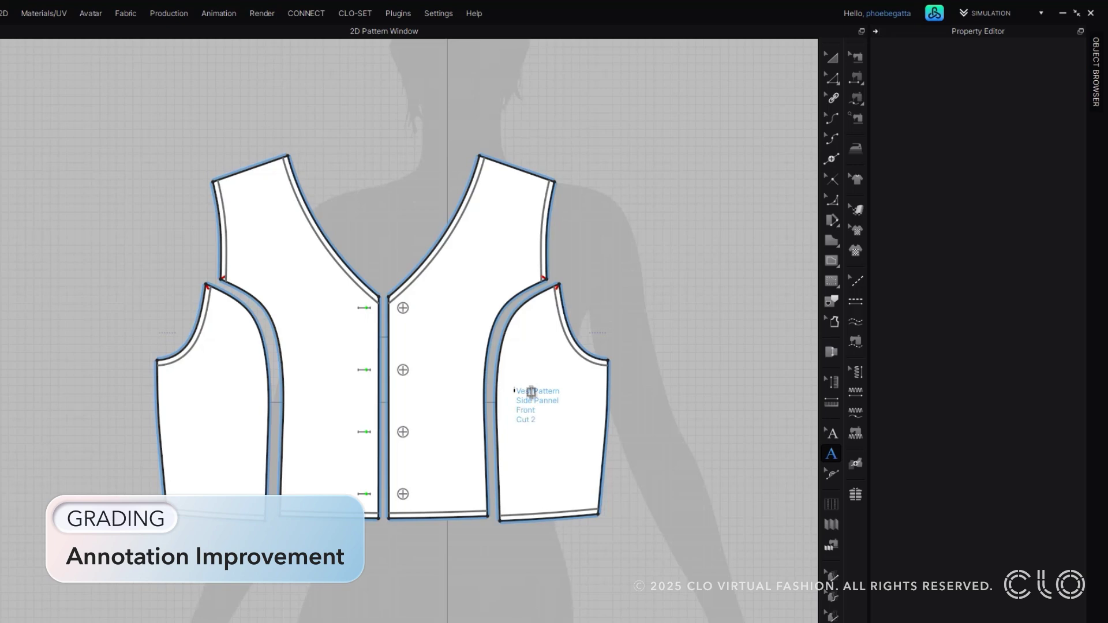
Edit the side-panel annotation, setting its font size to 14 and repositioning it
left_click(831, 433)
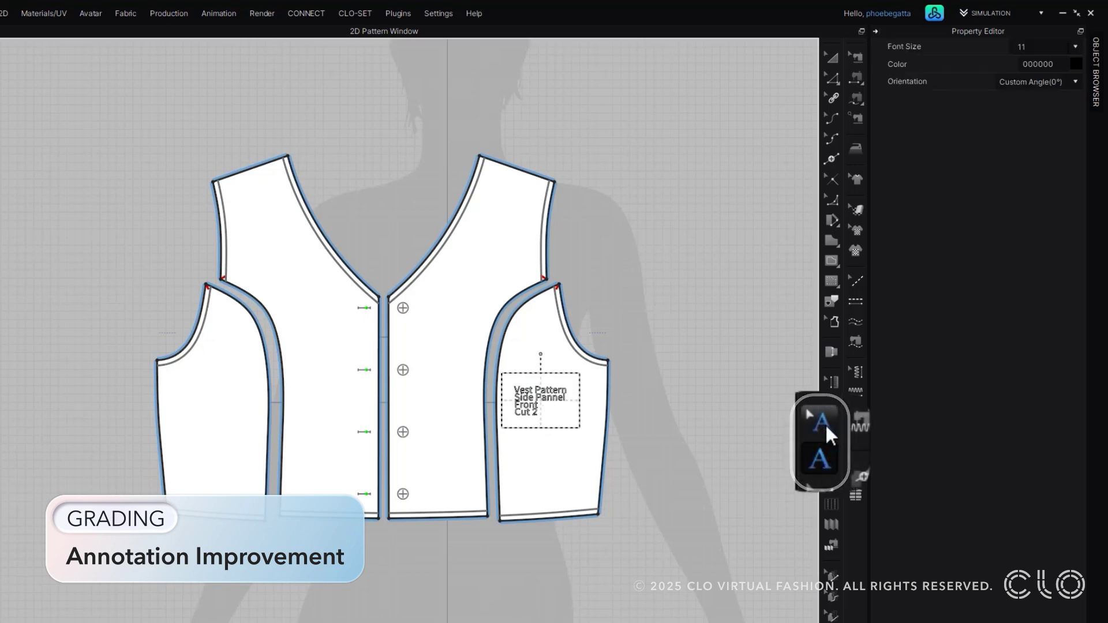
left_click(1045, 46)
left_click(1024, 124)
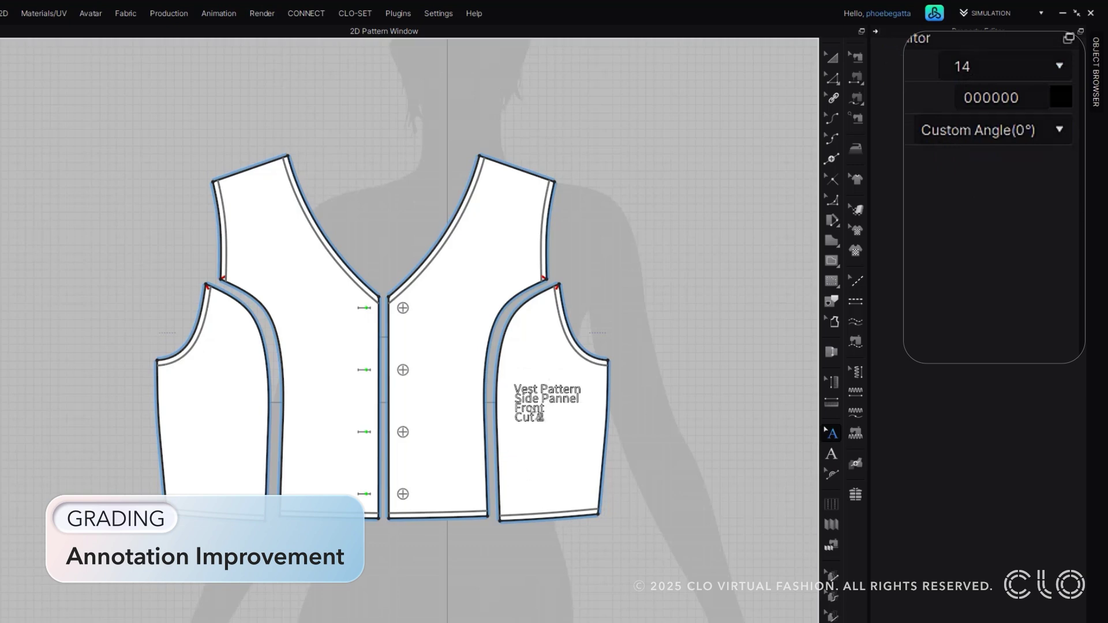
left_click_drag(540, 417, 540, 418)
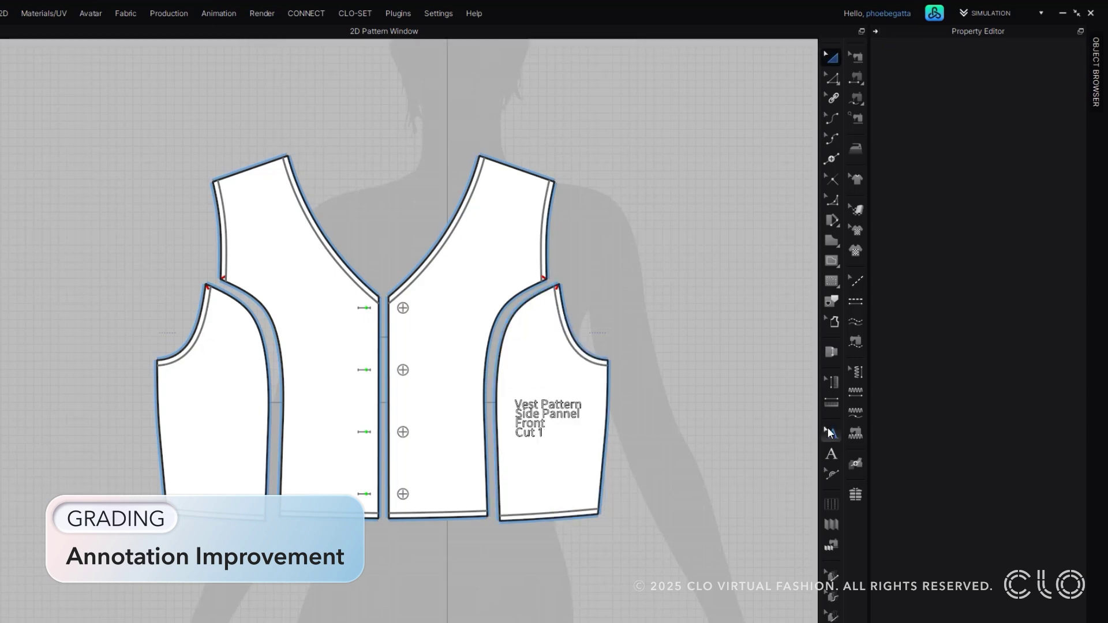
Make the annotation text red Coloro, size 20, oriented along the Y-axis
left_click(1067, 98)
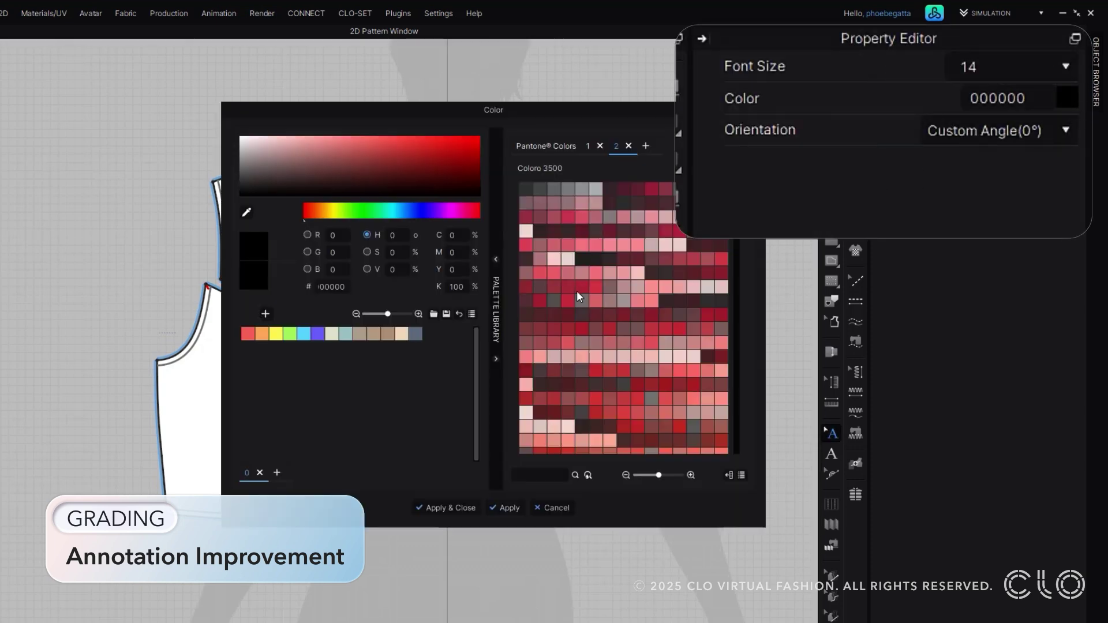
left_click(577, 290)
left_click(472, 508)
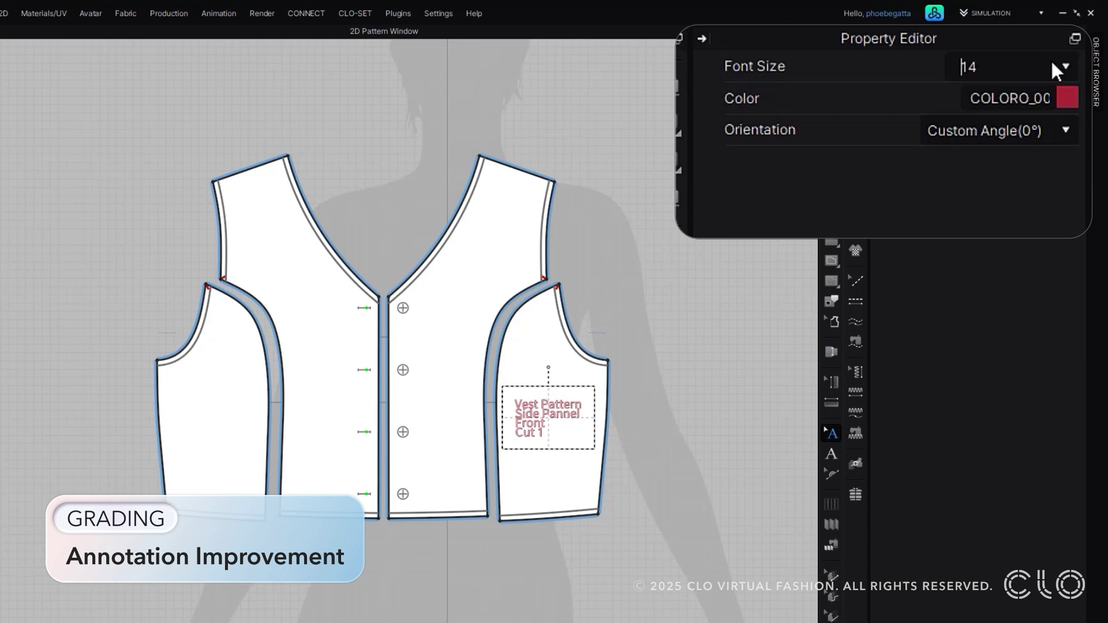
left_click(1065, 67)
left_click(1015, 265)
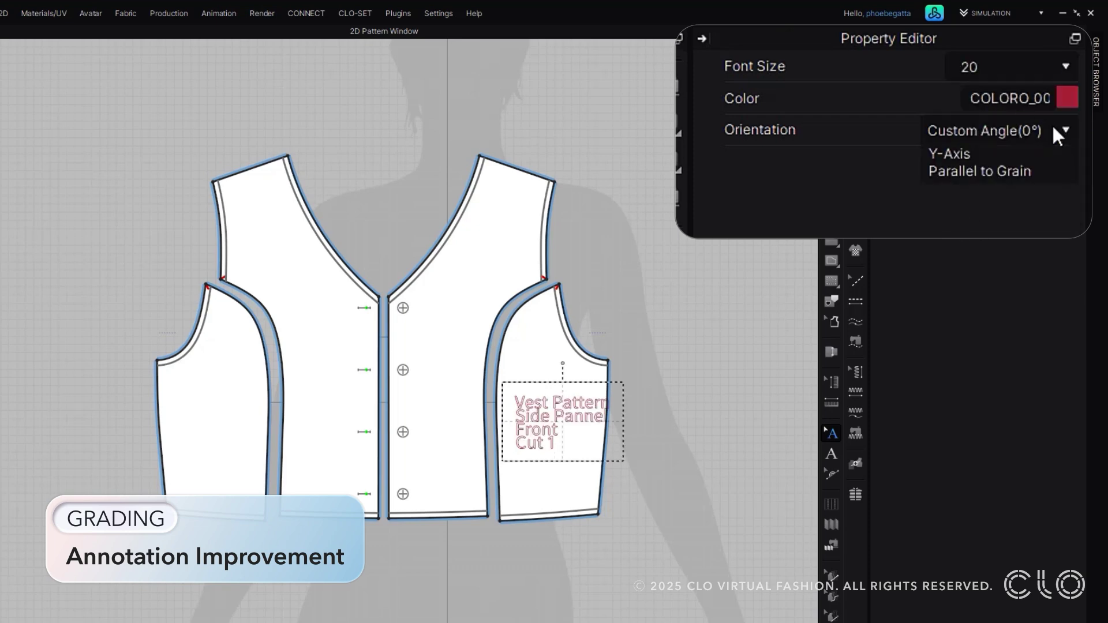
left_click(949, 186)
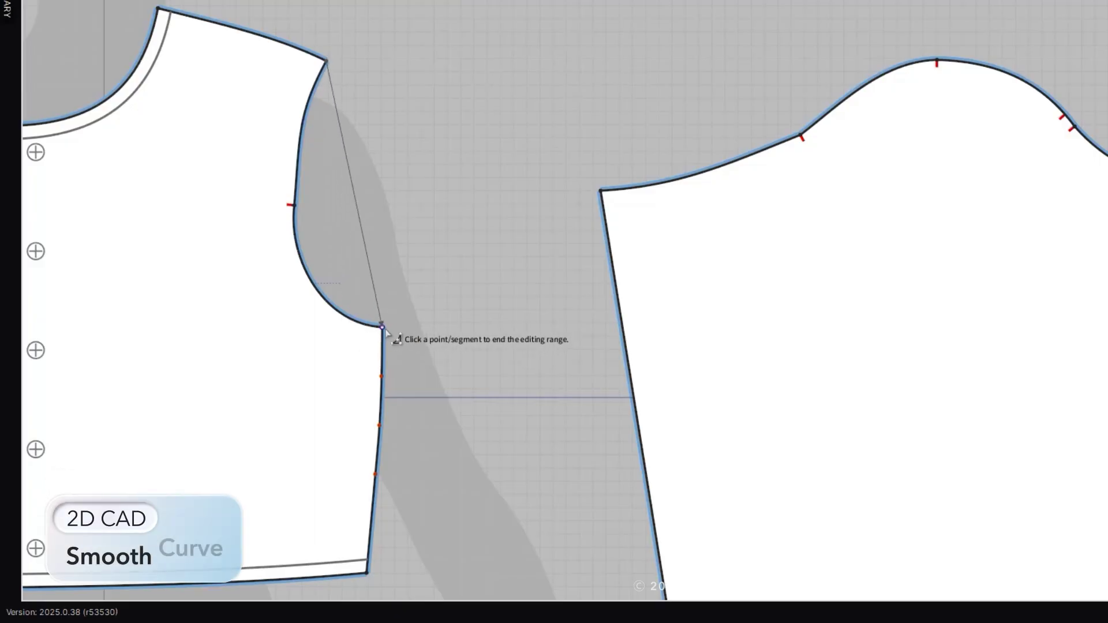
Smooth the bodice armhole curve toward the armhole corner
left_click(382, 327)
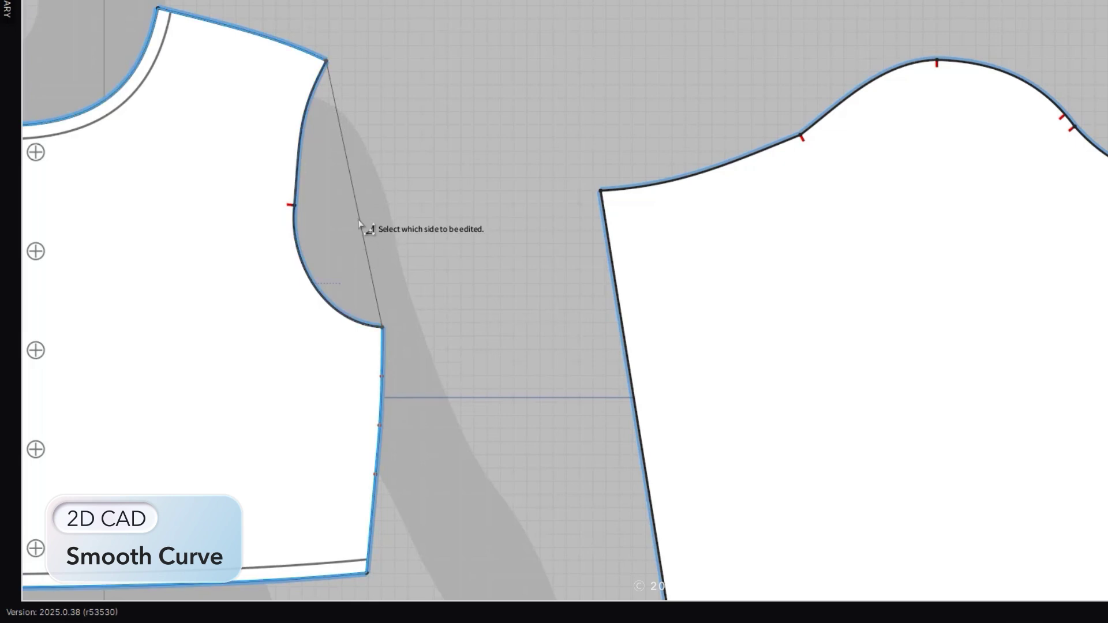
left_click(306, 243)
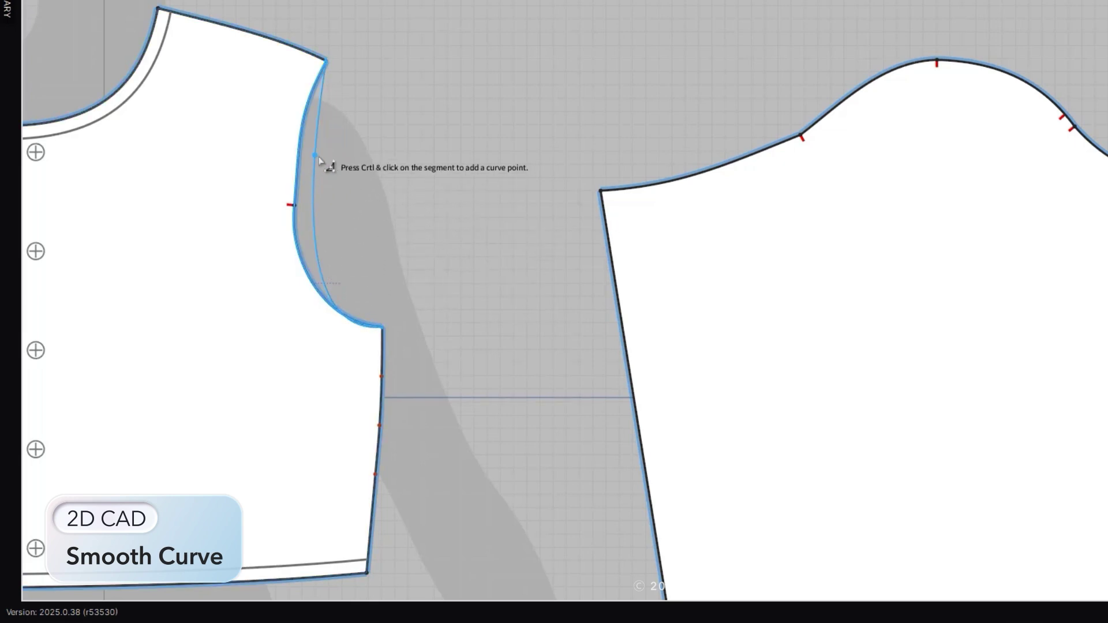
left_click_drag(319, 157, 362, 330)
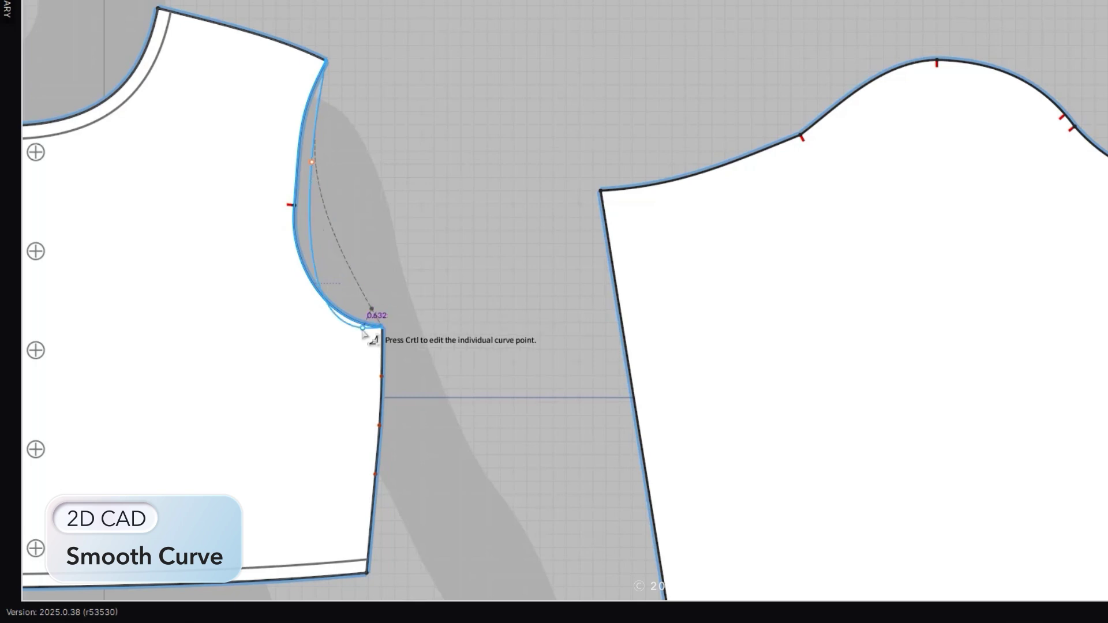
left_click(307, 166)
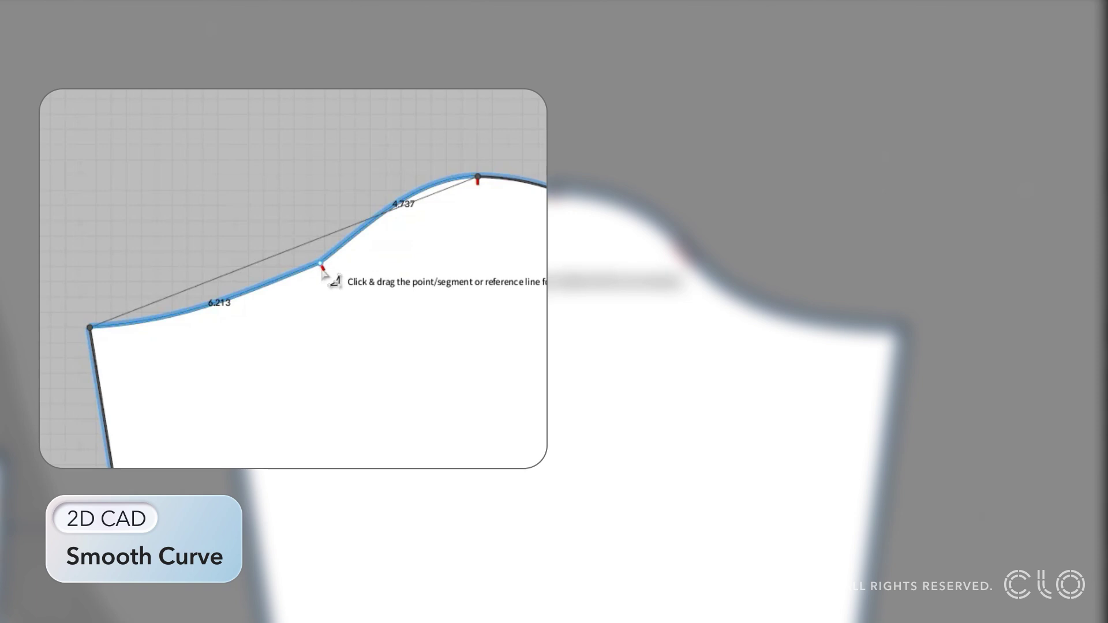
Add and adjust curve points along the front and back sleeve cap curves
left_click_drag(320, 265, 309, 250)
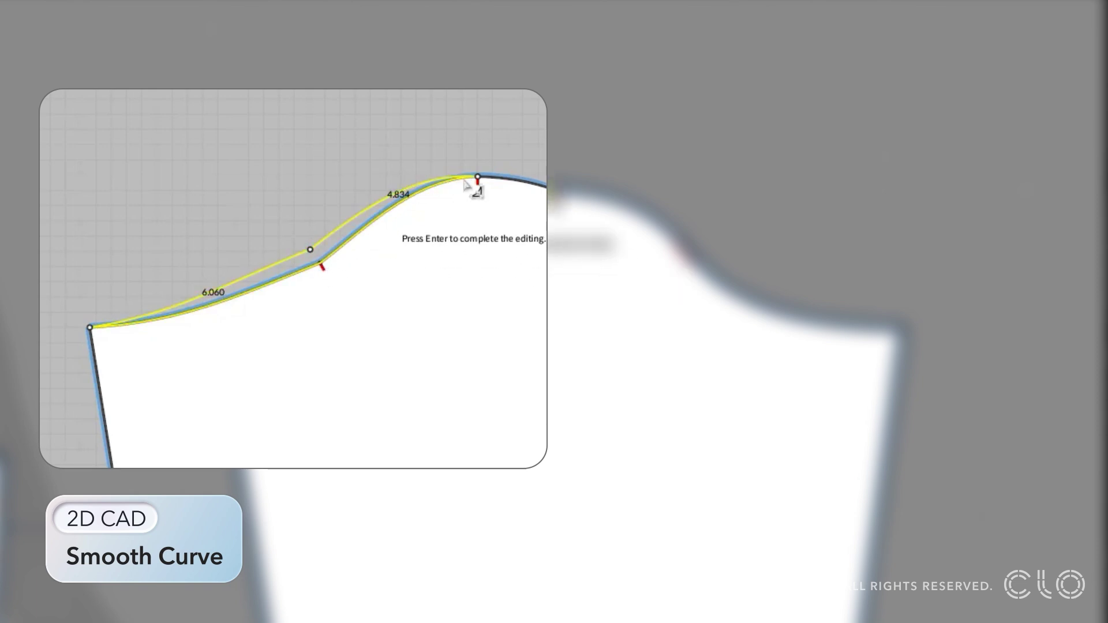
left_click(402, 191, "ctrl")
left_click(239, 279, "ctrl")
left_click(290, 259, "ctrl")
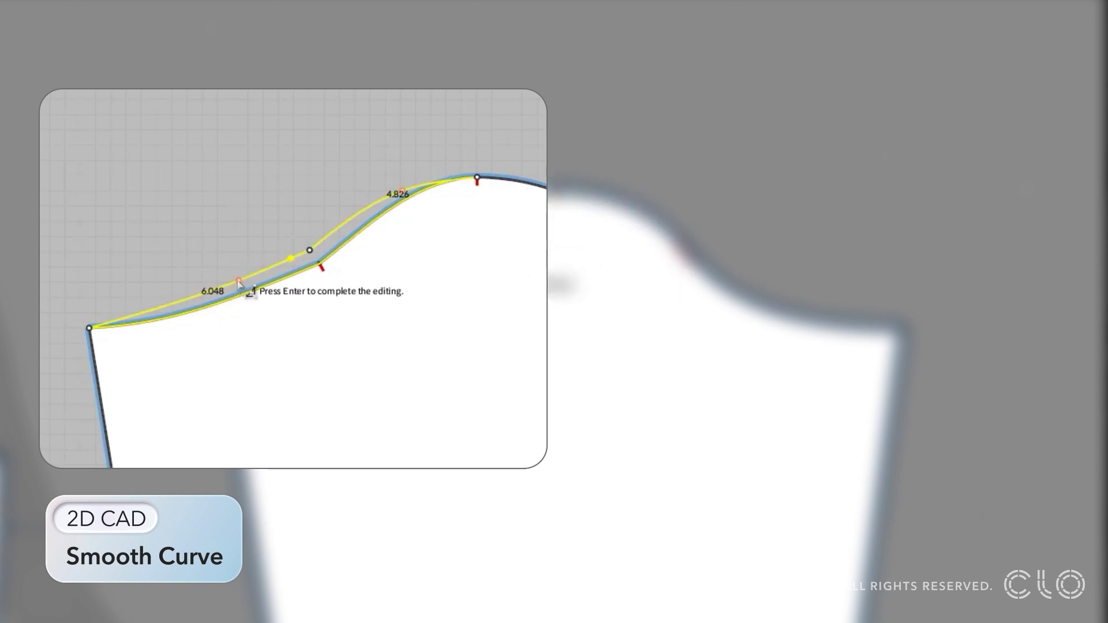
left_click_drag(239, 281, 209, 313)
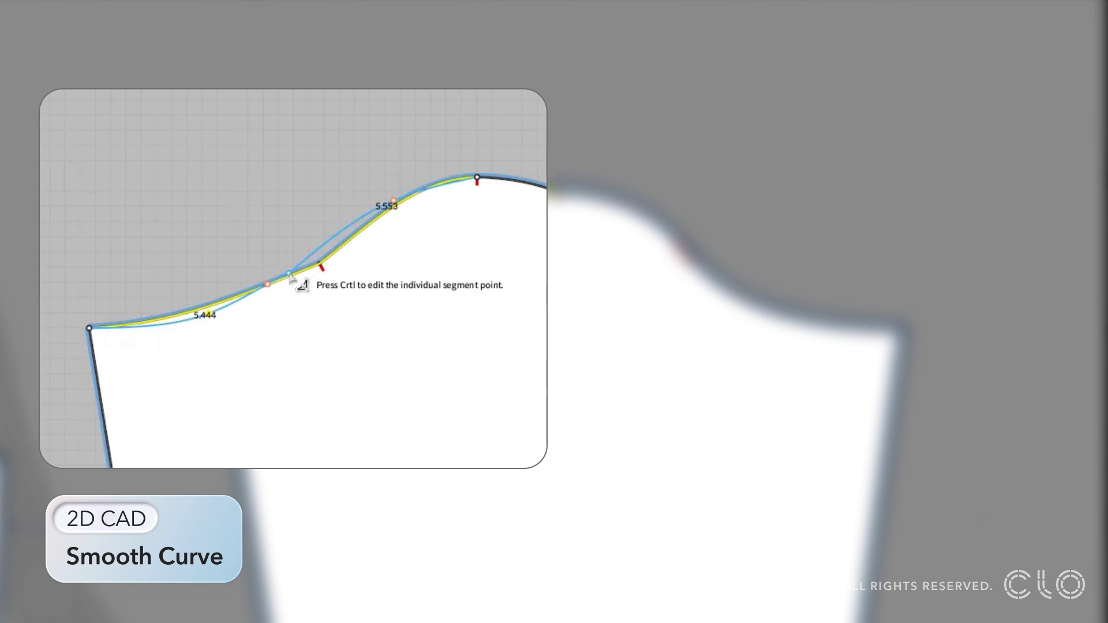
left_click_drag(290, 273, 324, 234)
left_click_drag(394, 200, 386, 195)
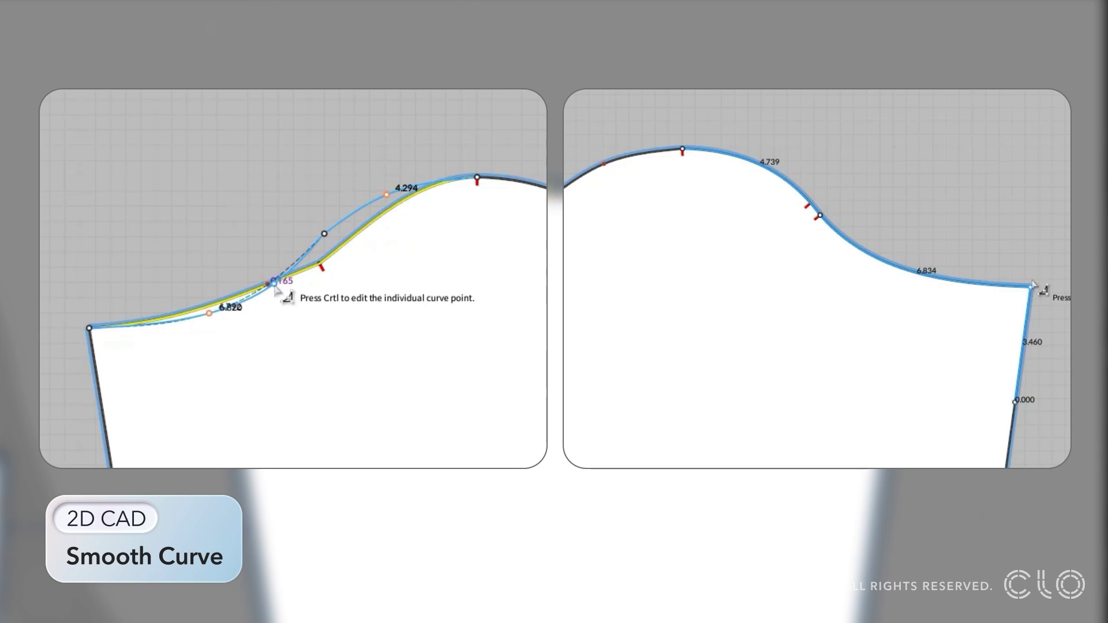
left_click_drag(1031, 287, 1032, 269)
left_click_drag(268, 284, 274, 283)
left_click_drag(1033, 269, 1032, 270)
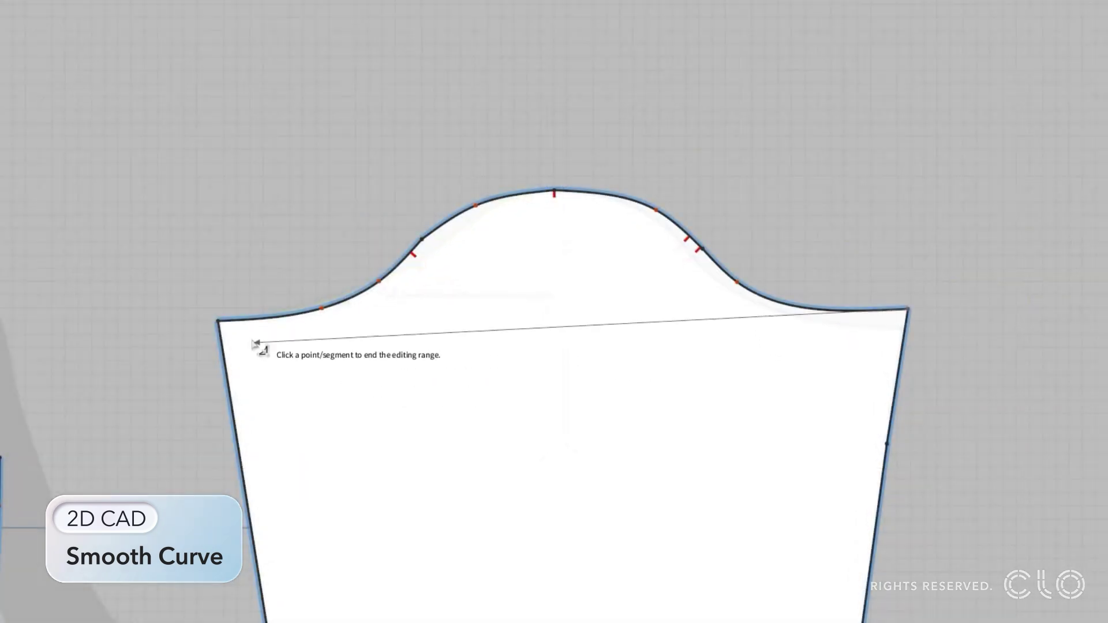
Raise the sleeve cap's top and side segment points slightly, then commit the reshaping
left_click(315, 331)
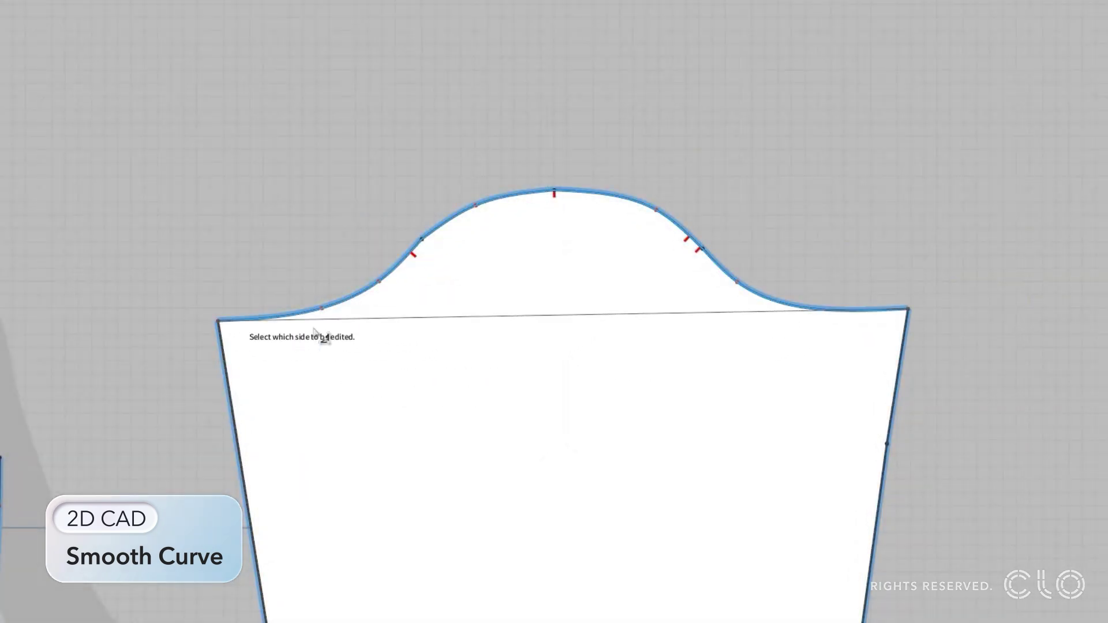
left_click(611, 194)
left_click_drag(554, 190, 556, 179)
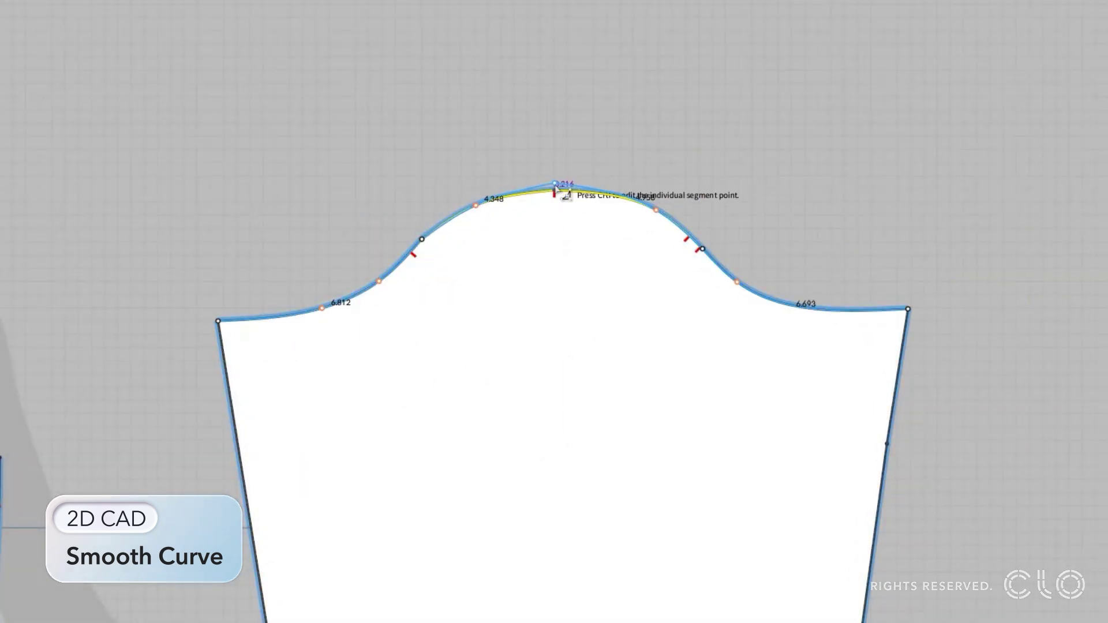
left_click_drag(475, 206, 473, 196)
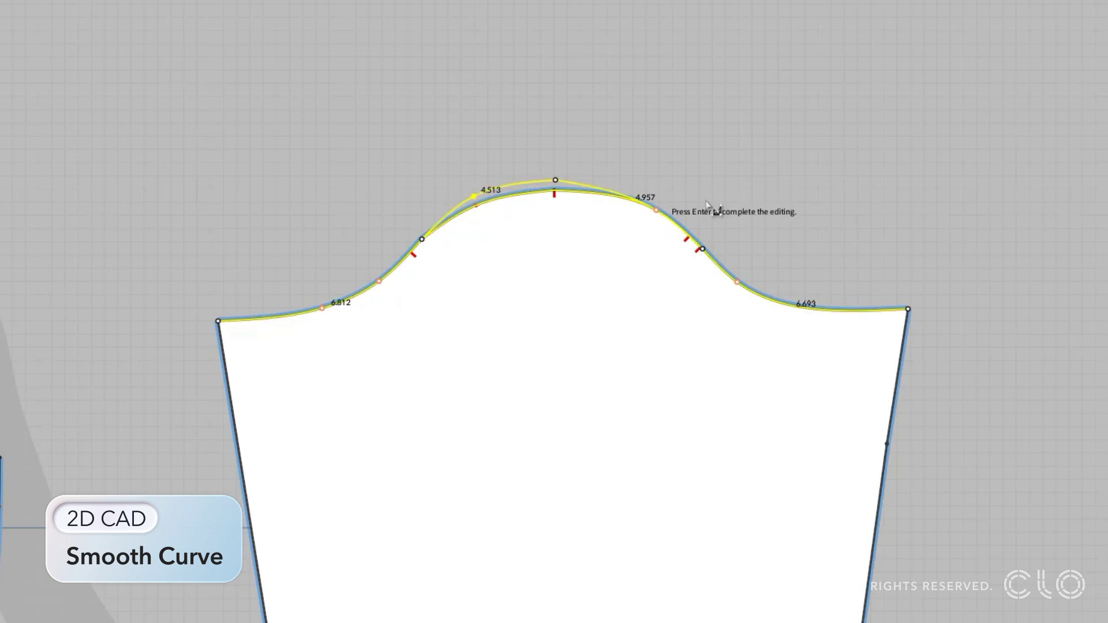
left_click_drag(657, 210, 657, 200)
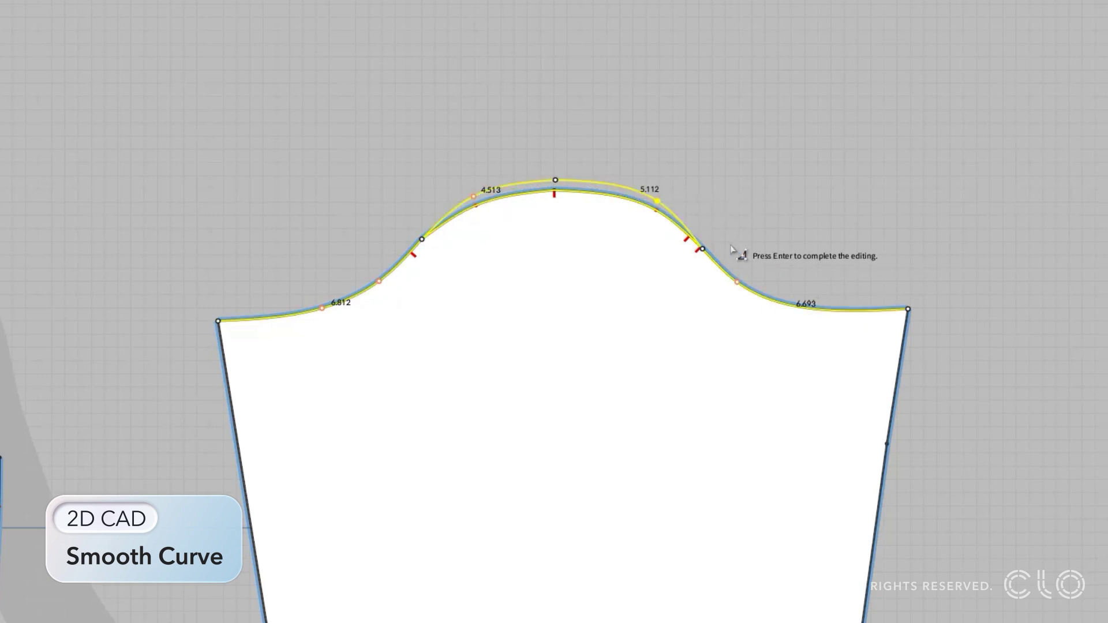
key("Return")
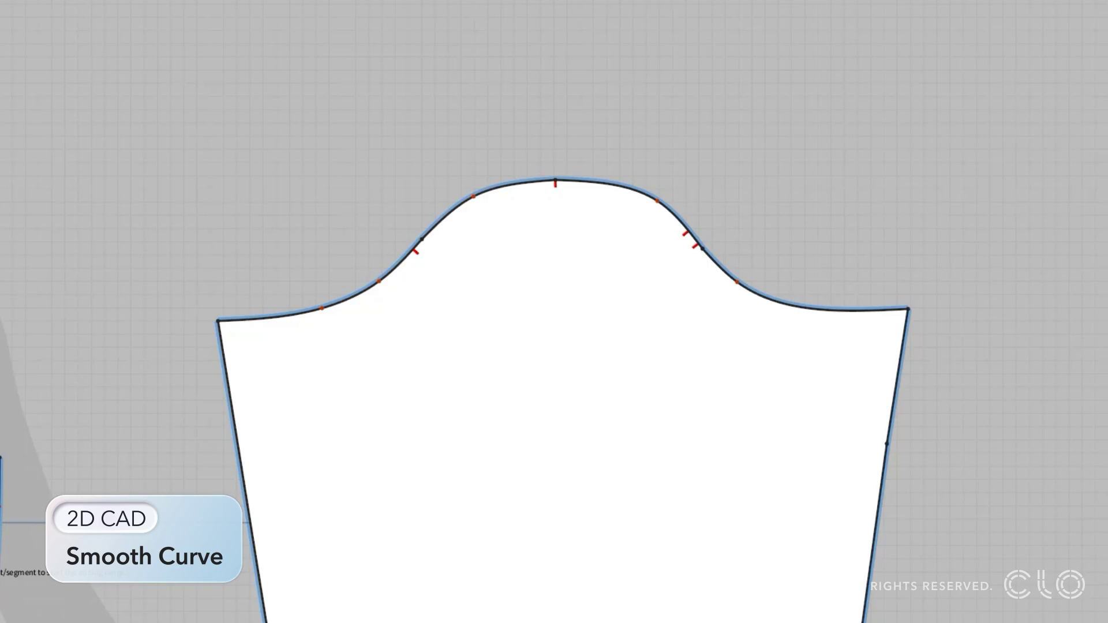